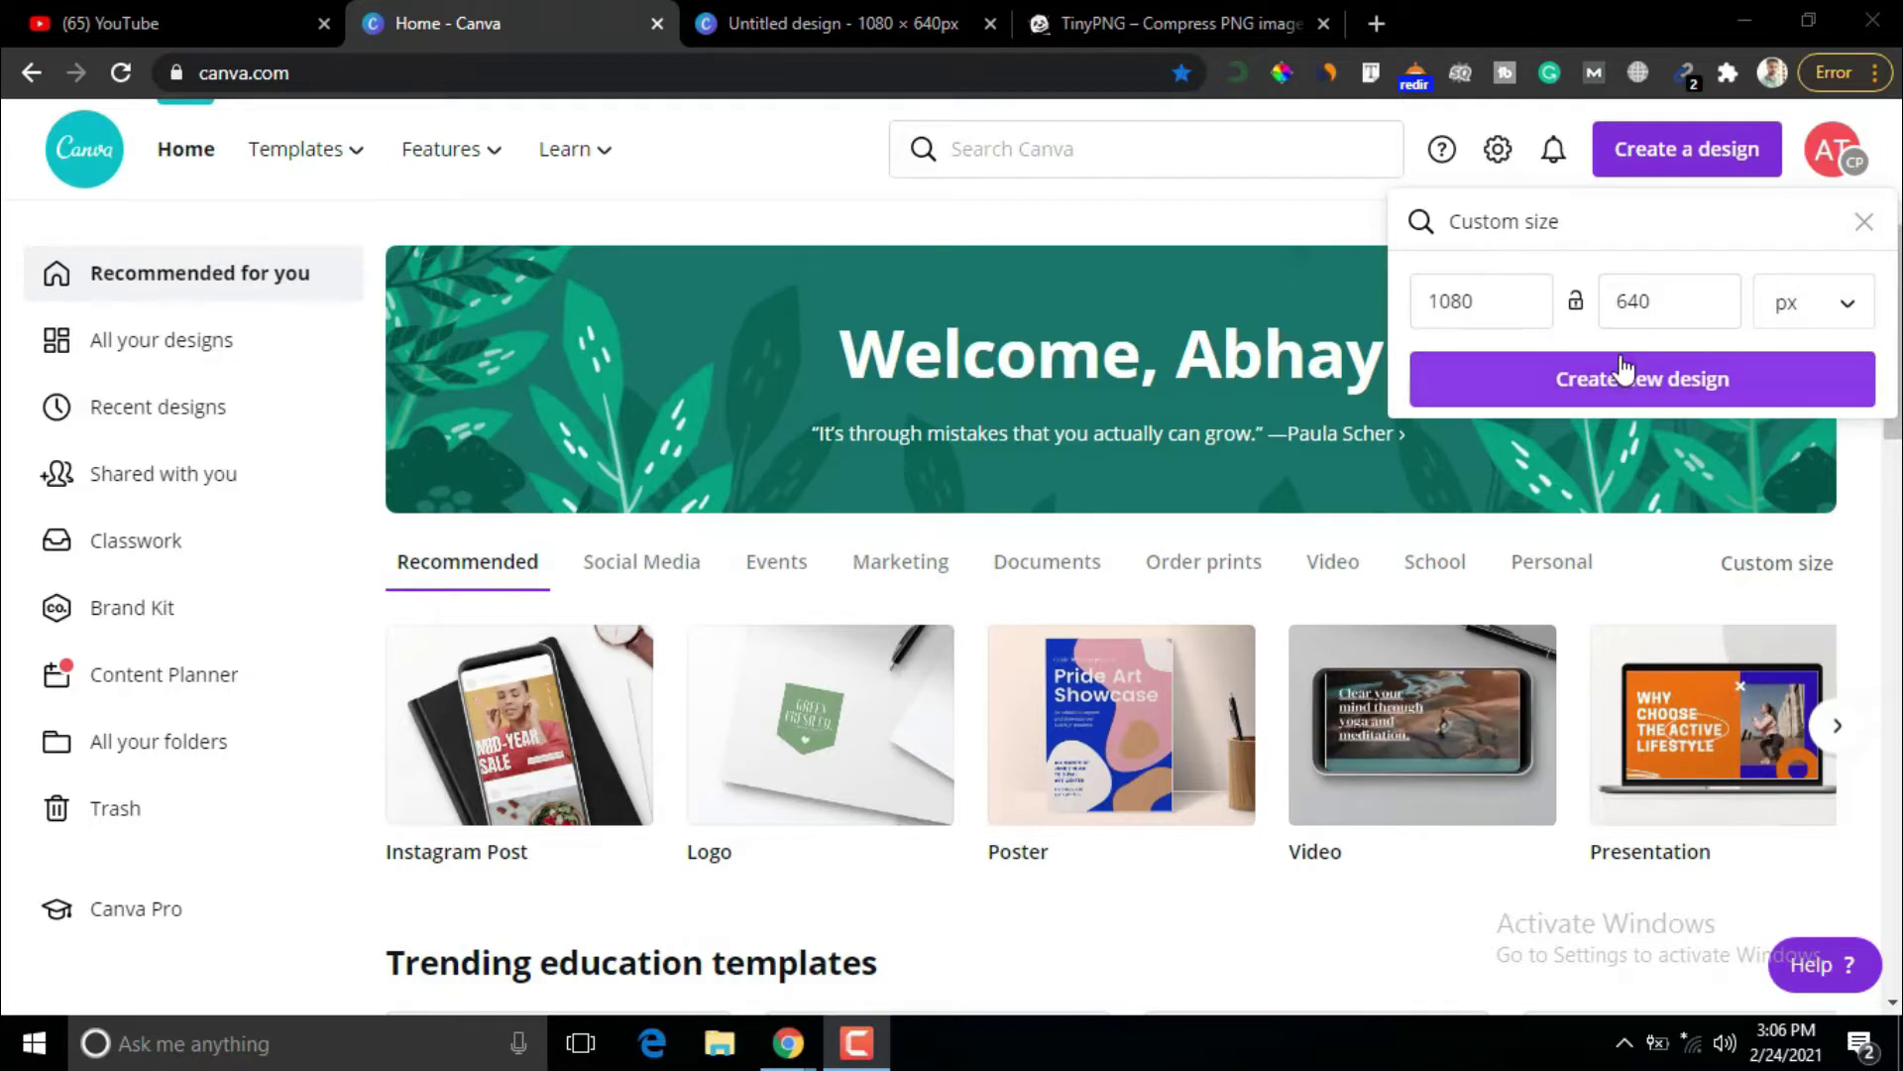
- Switch to the Untitled design tab showing the 1080 × 640 desert photo design
click(793, 18)
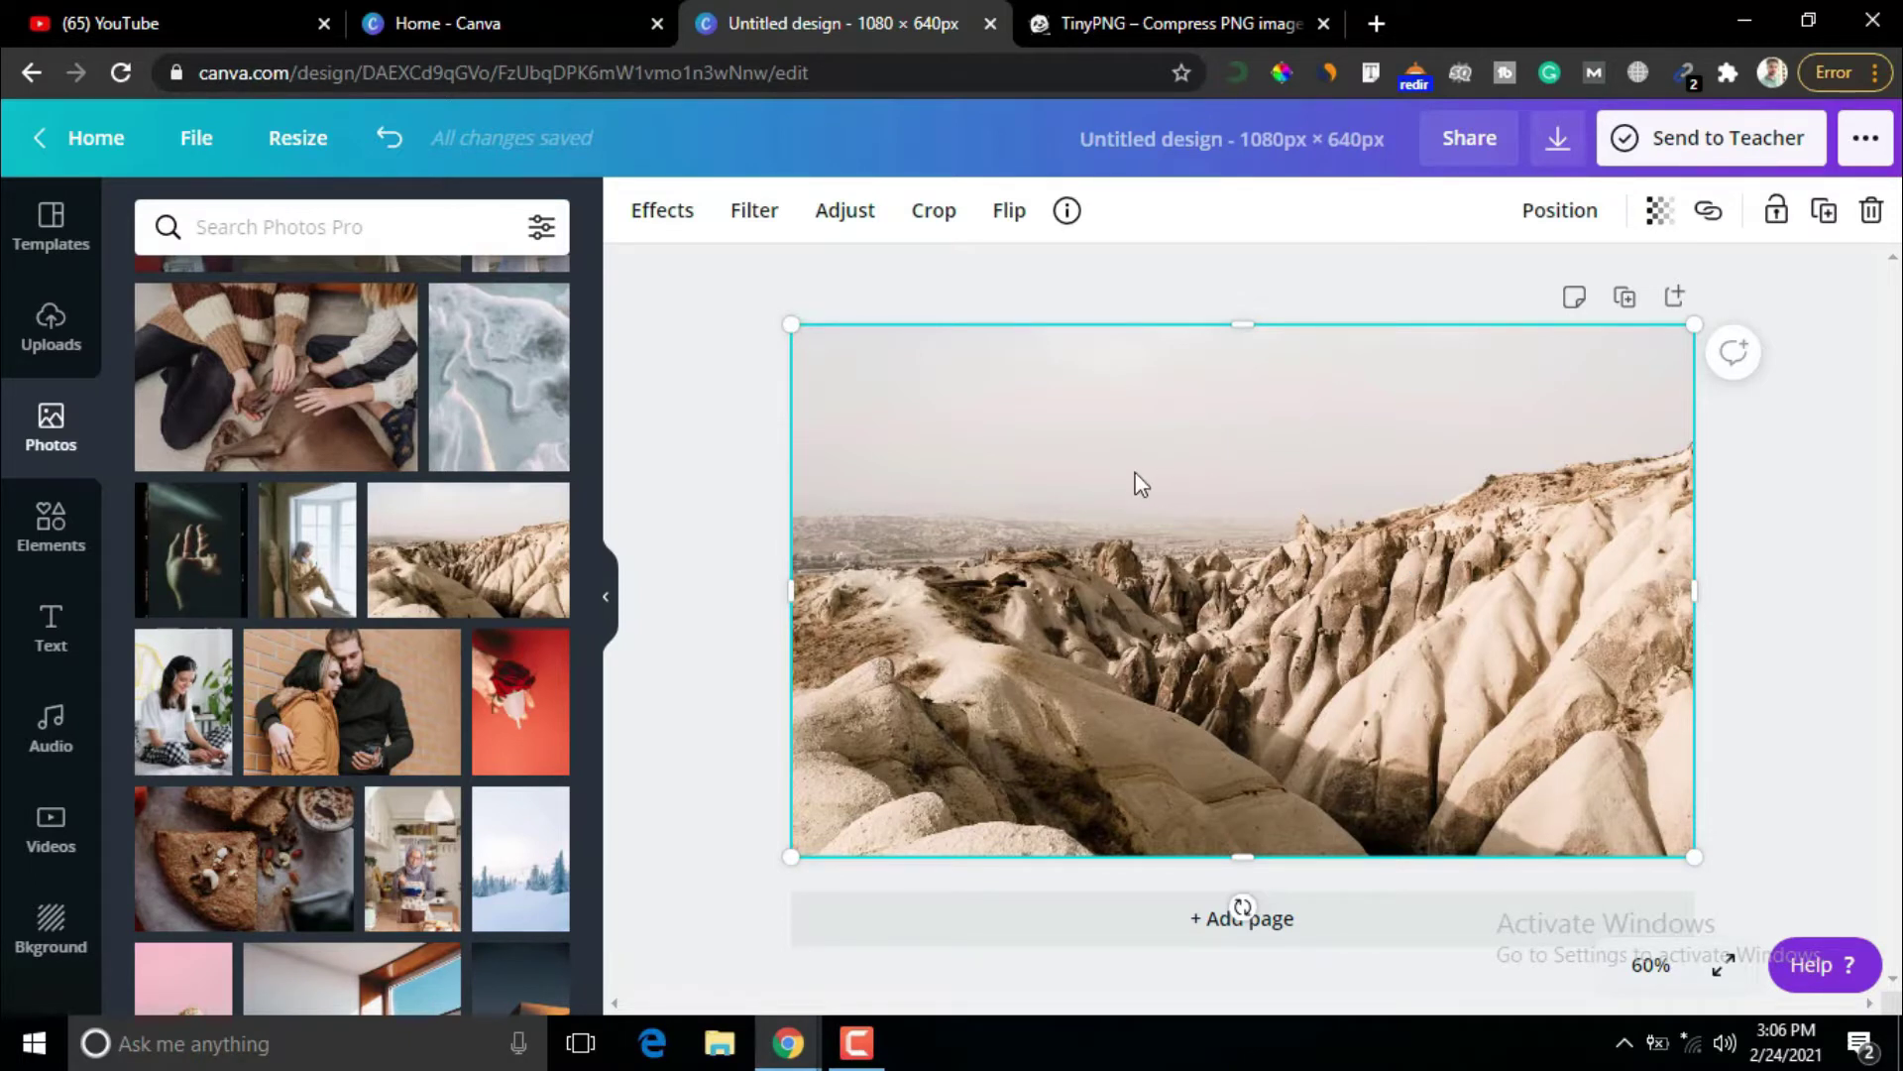
- Choose JPG as the download file type with quality set to 16
click(1558, 140)
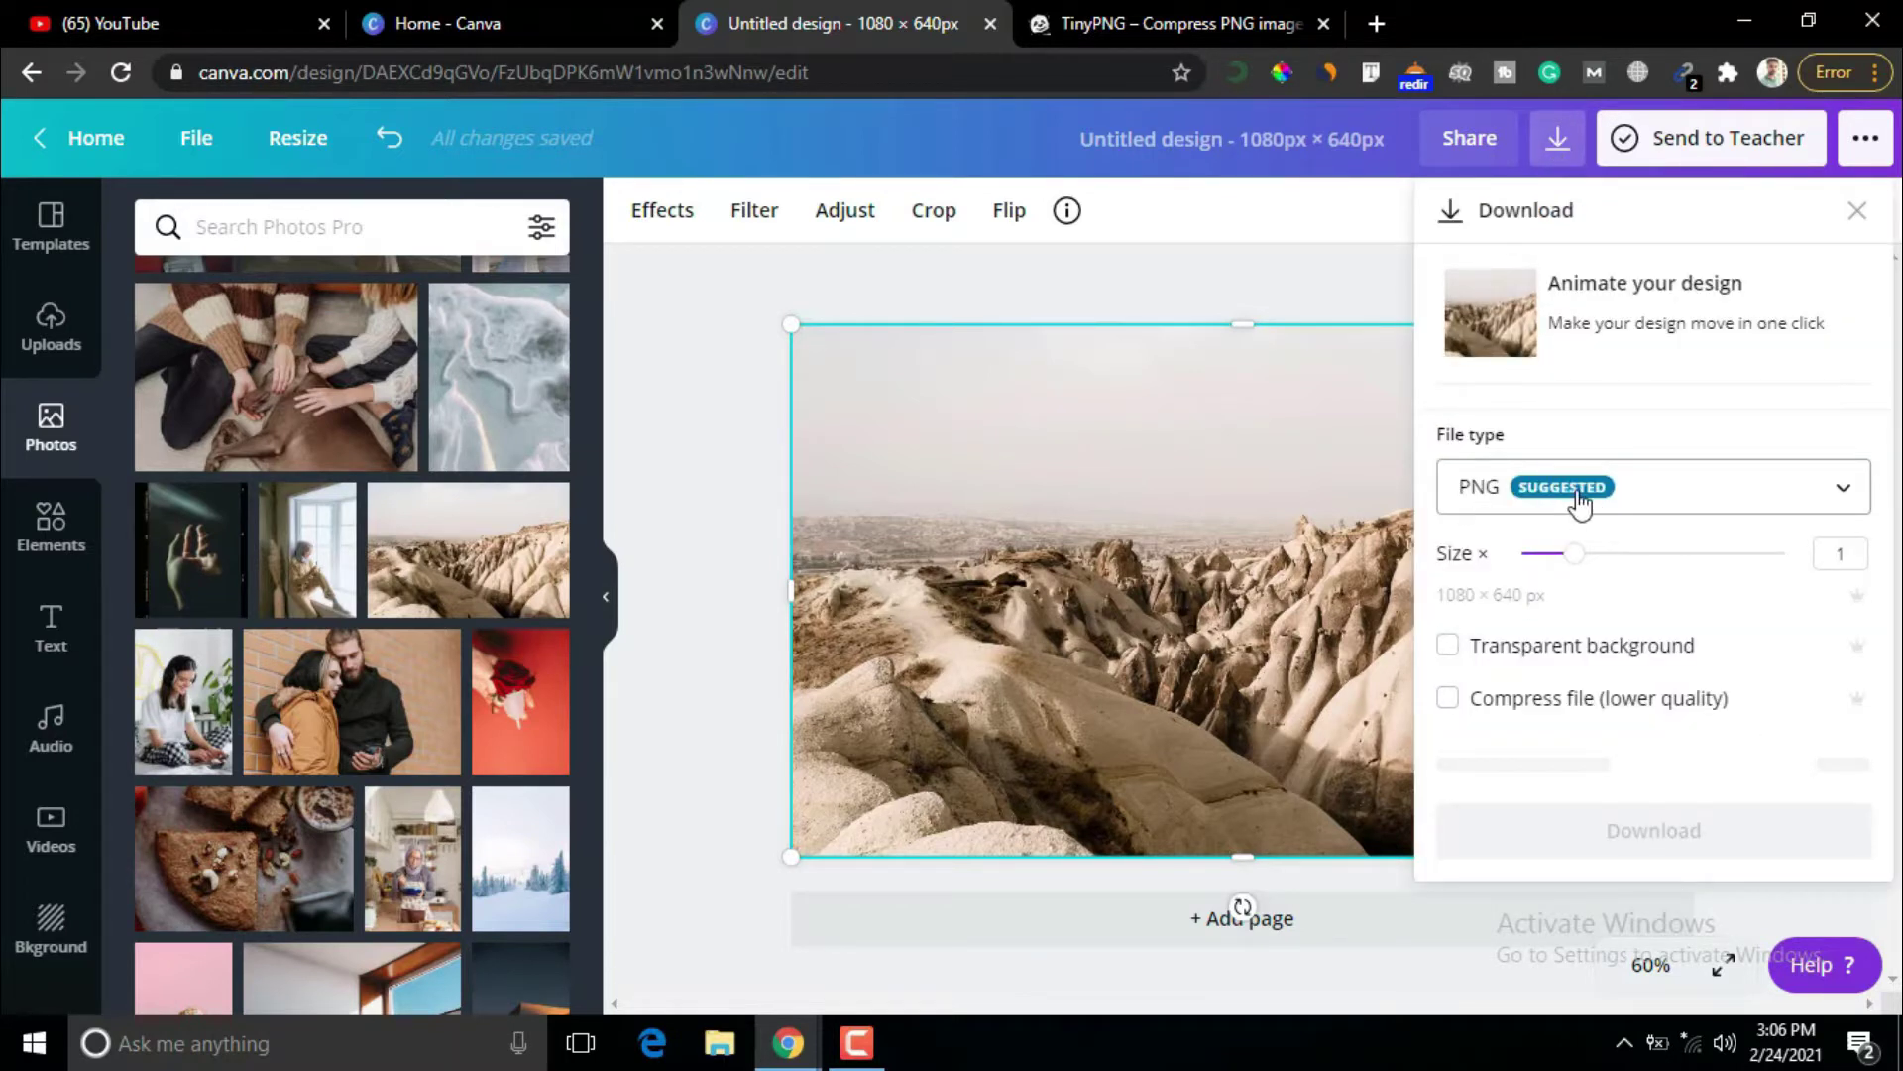
click(1755, 501)
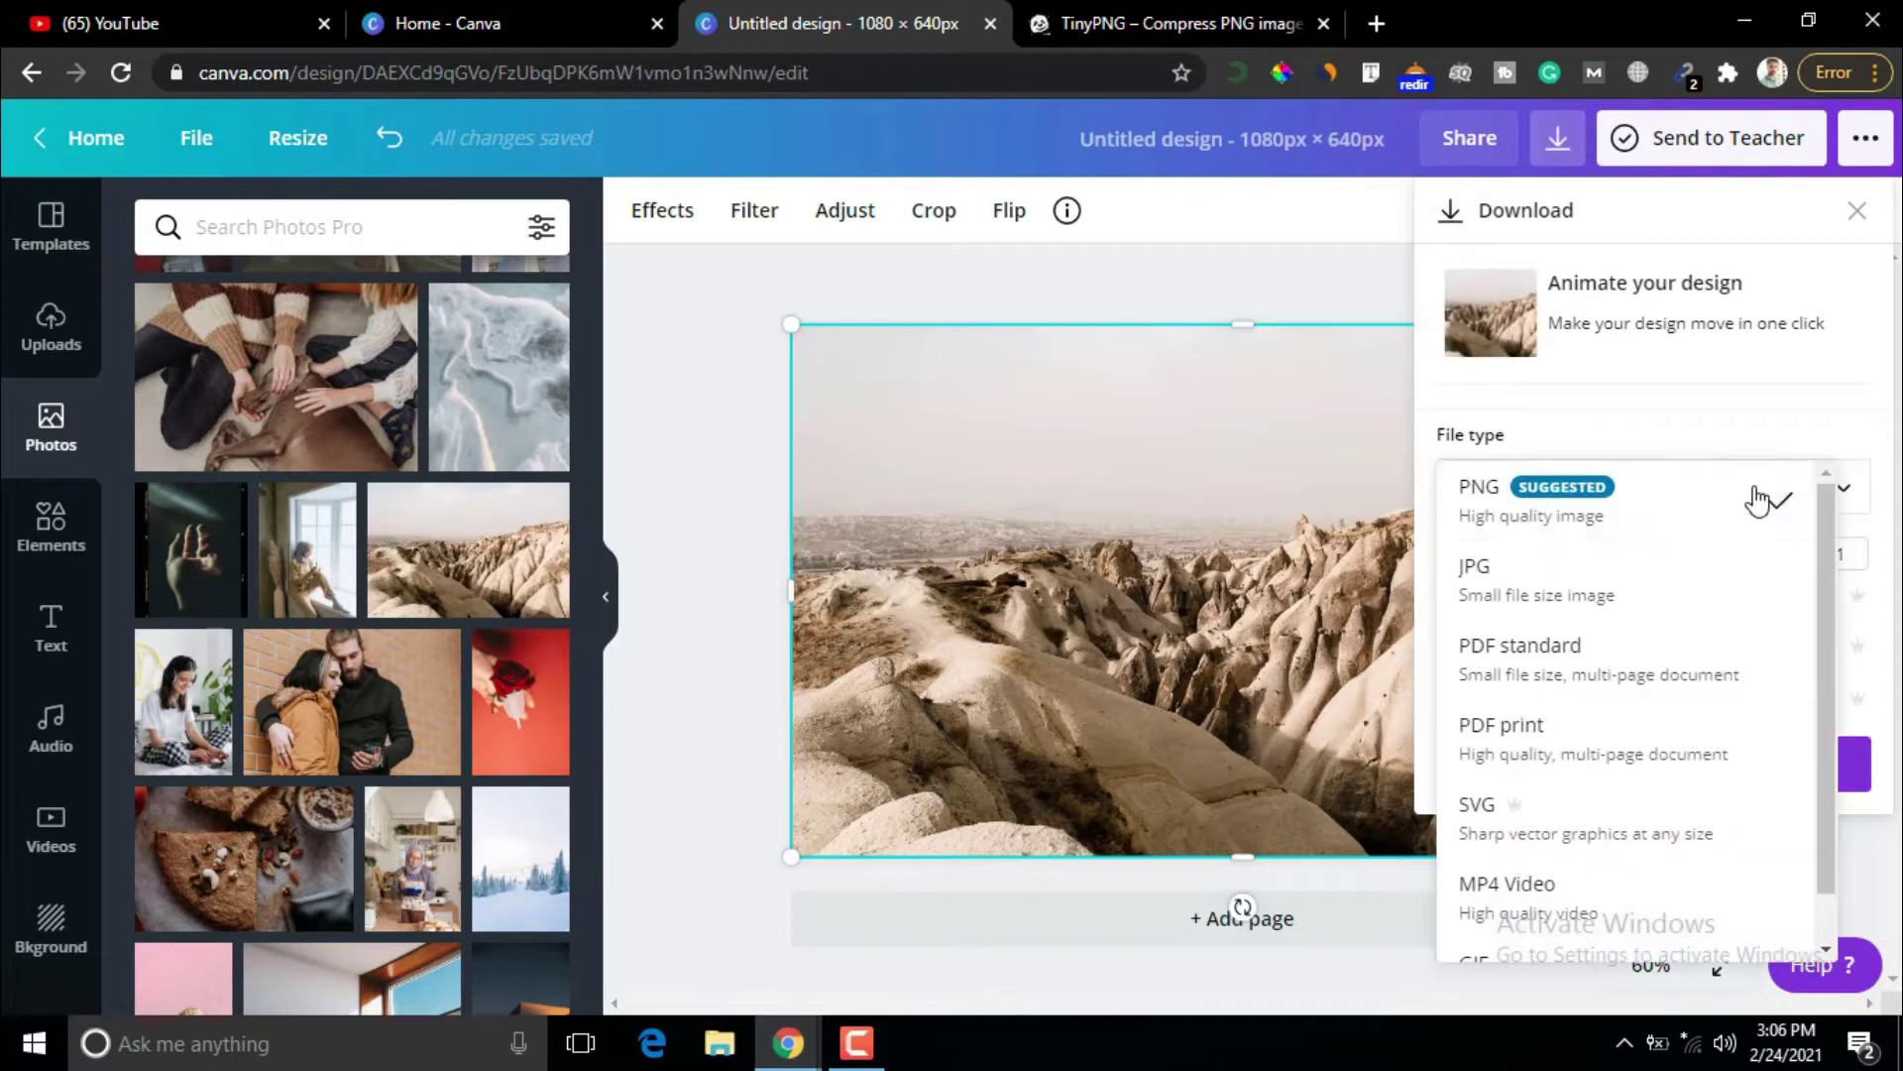
click(1494, 596)
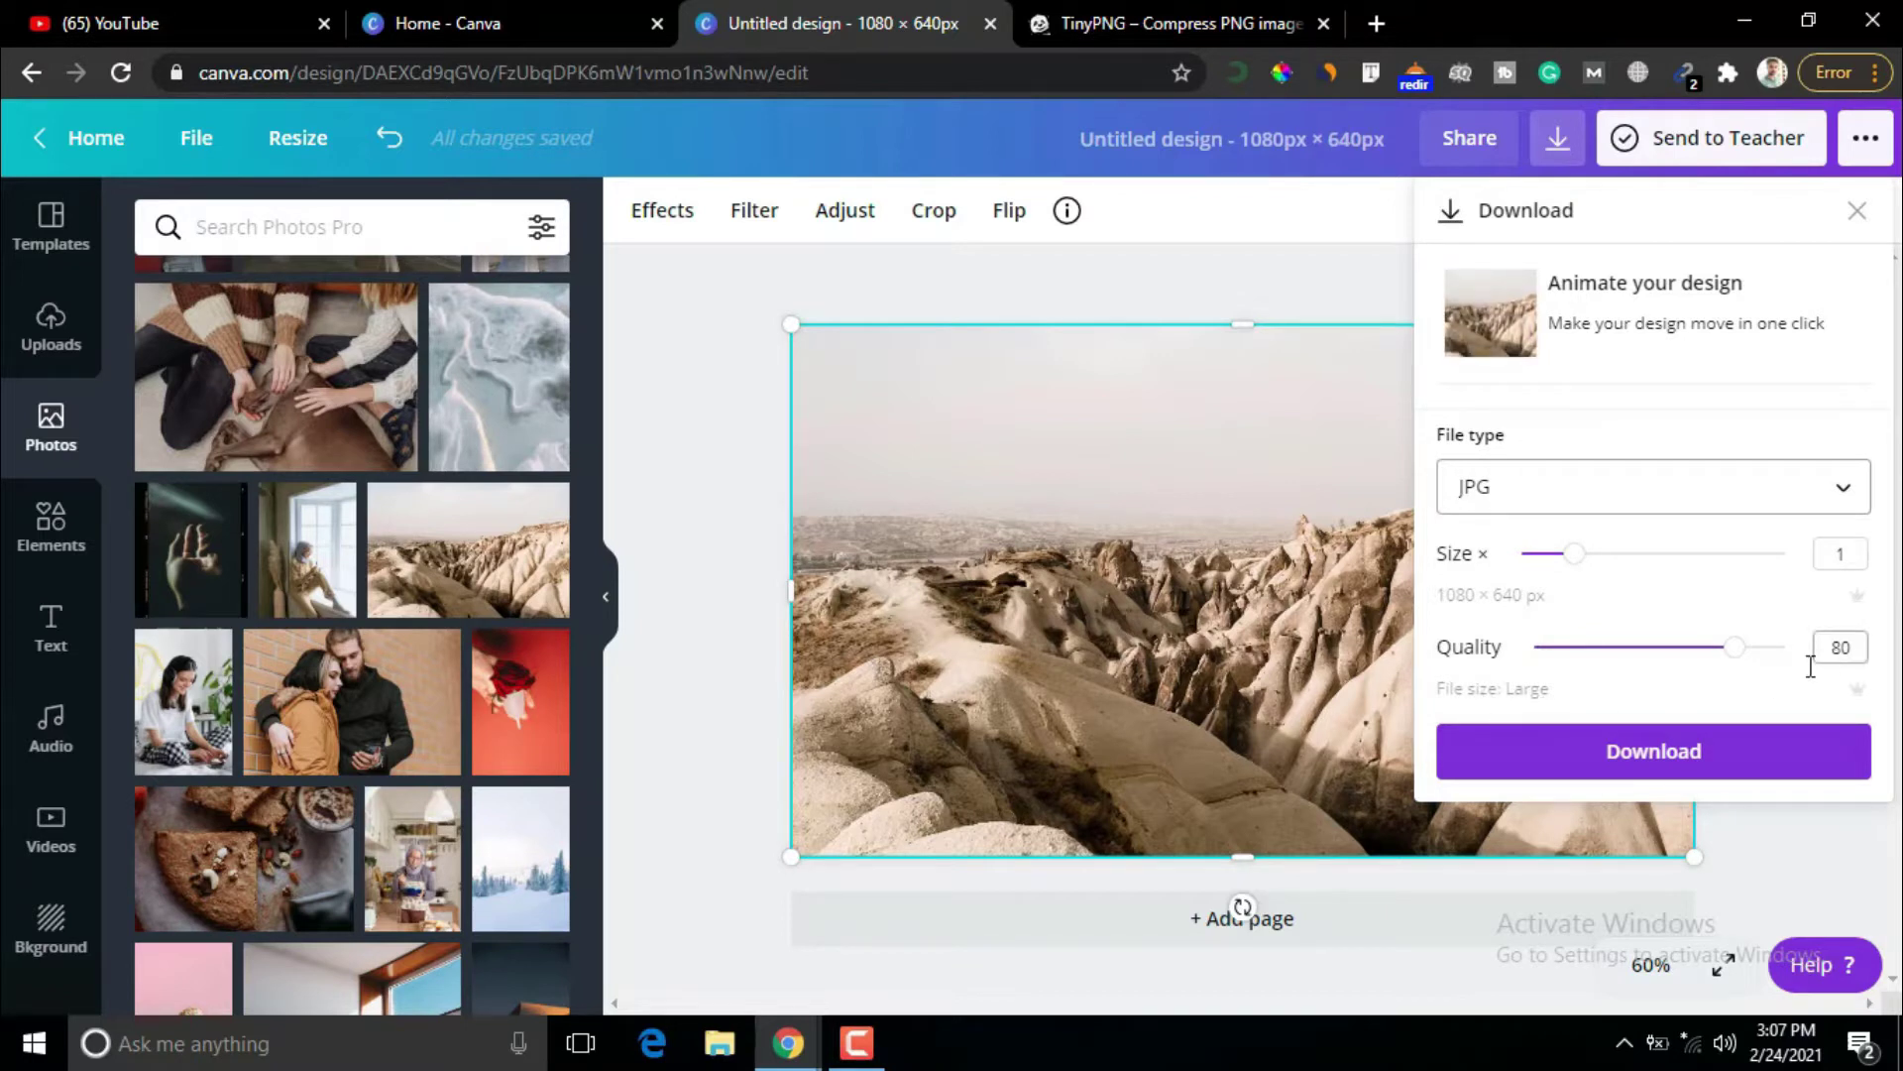
click(1571, 647)
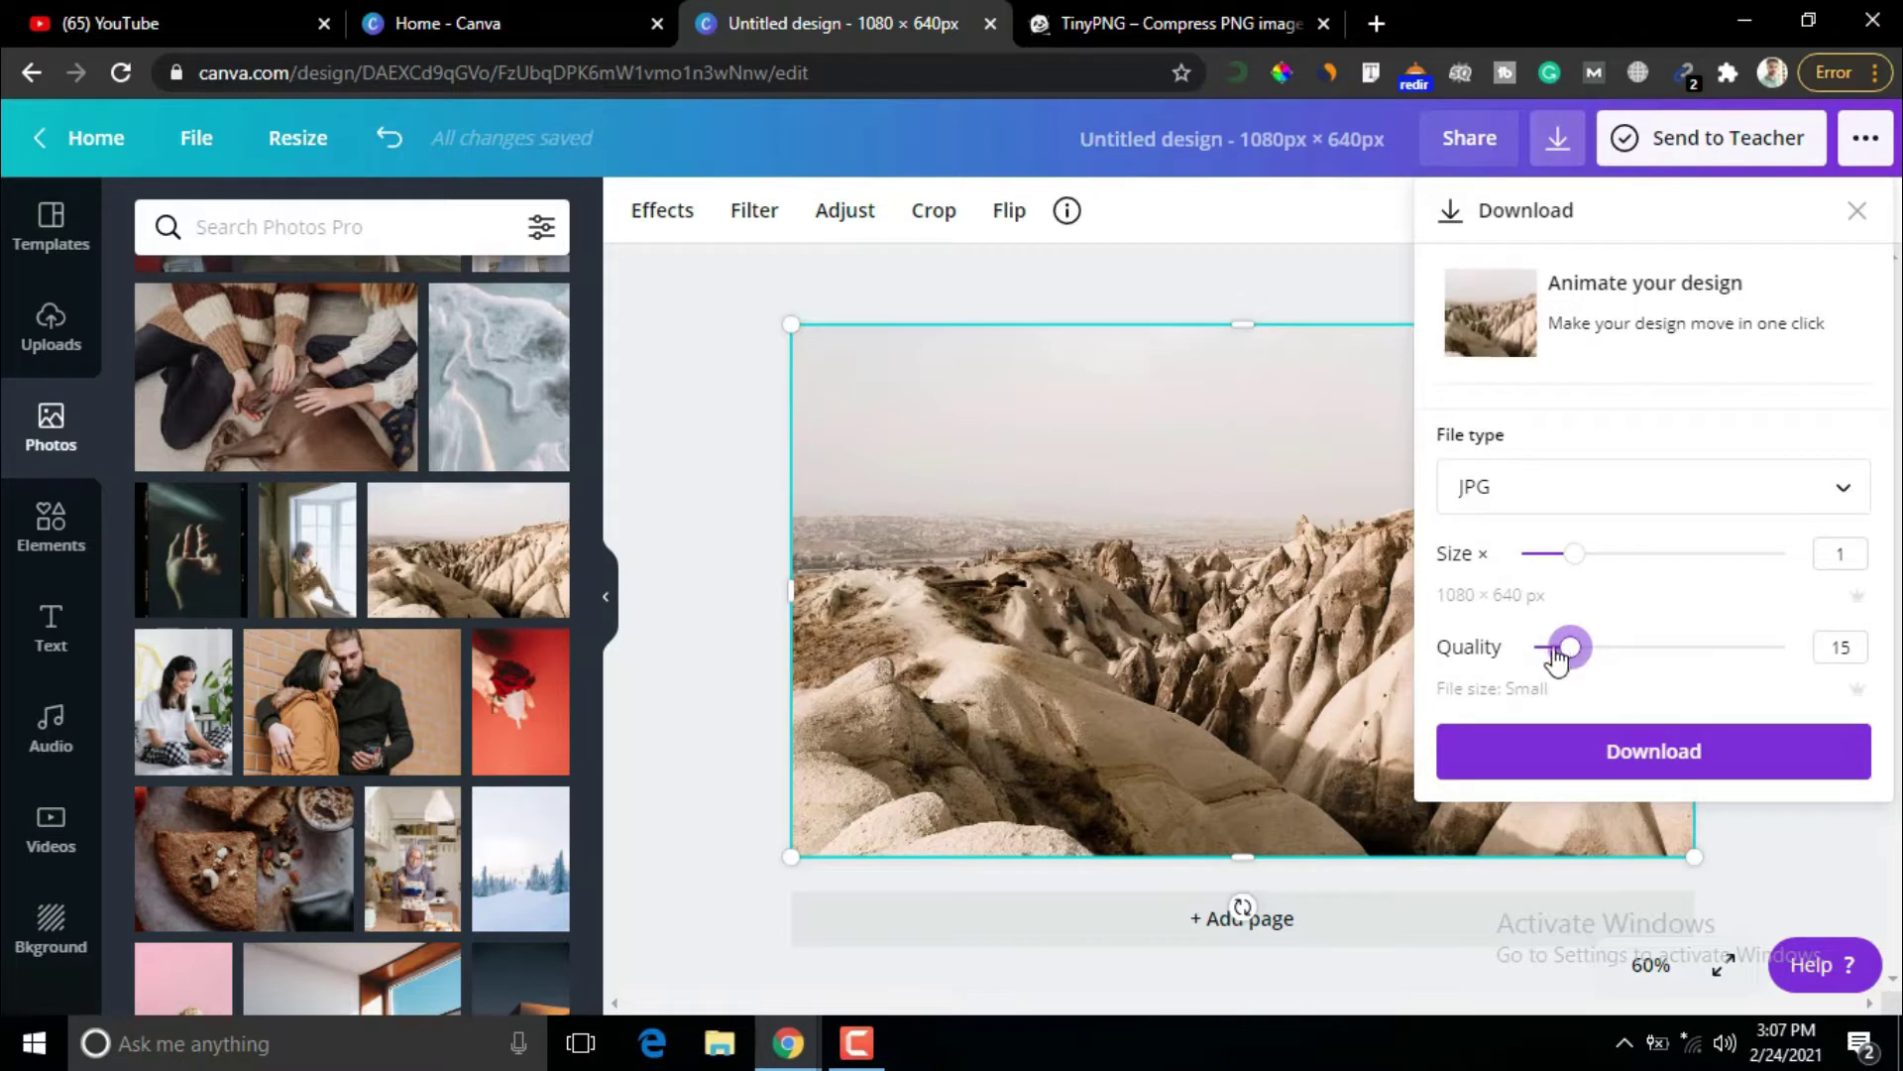
drag(1558, 654, 1566, 657)
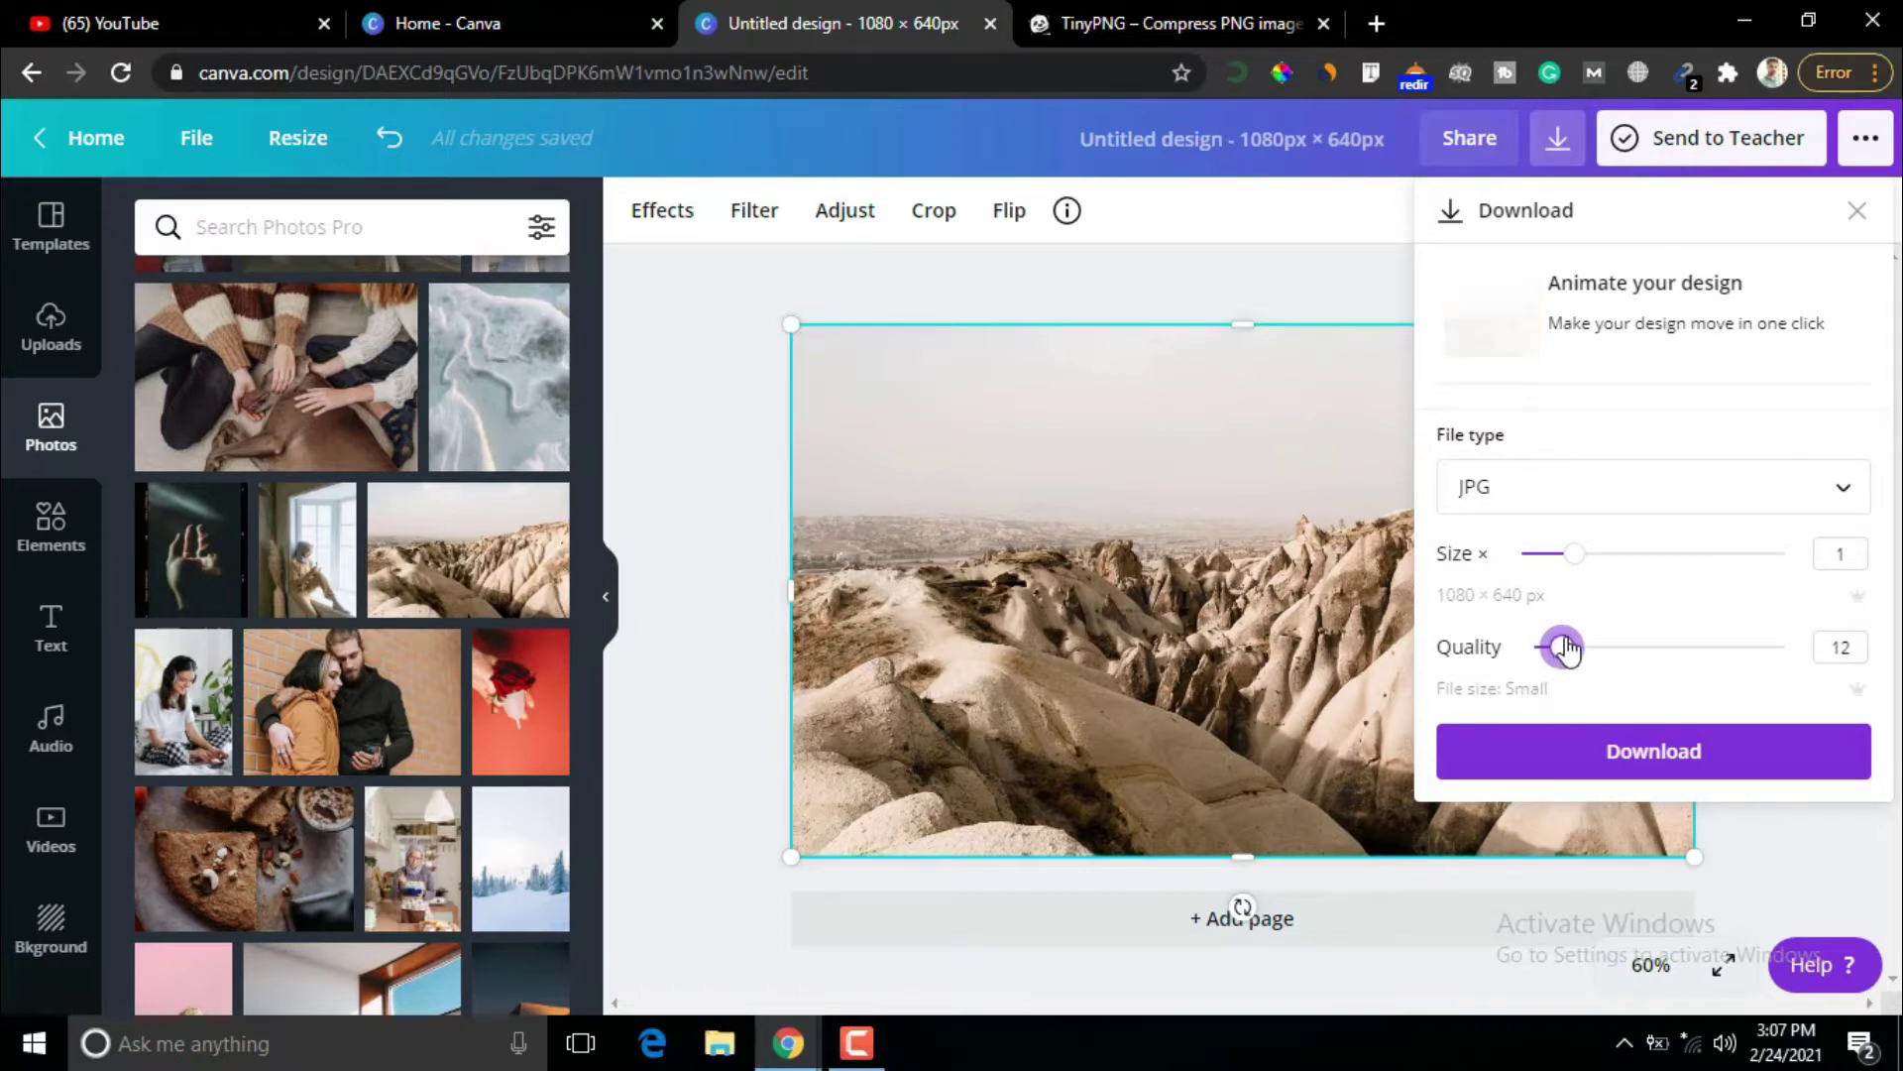
drag(1565, 650, 1575, 651)
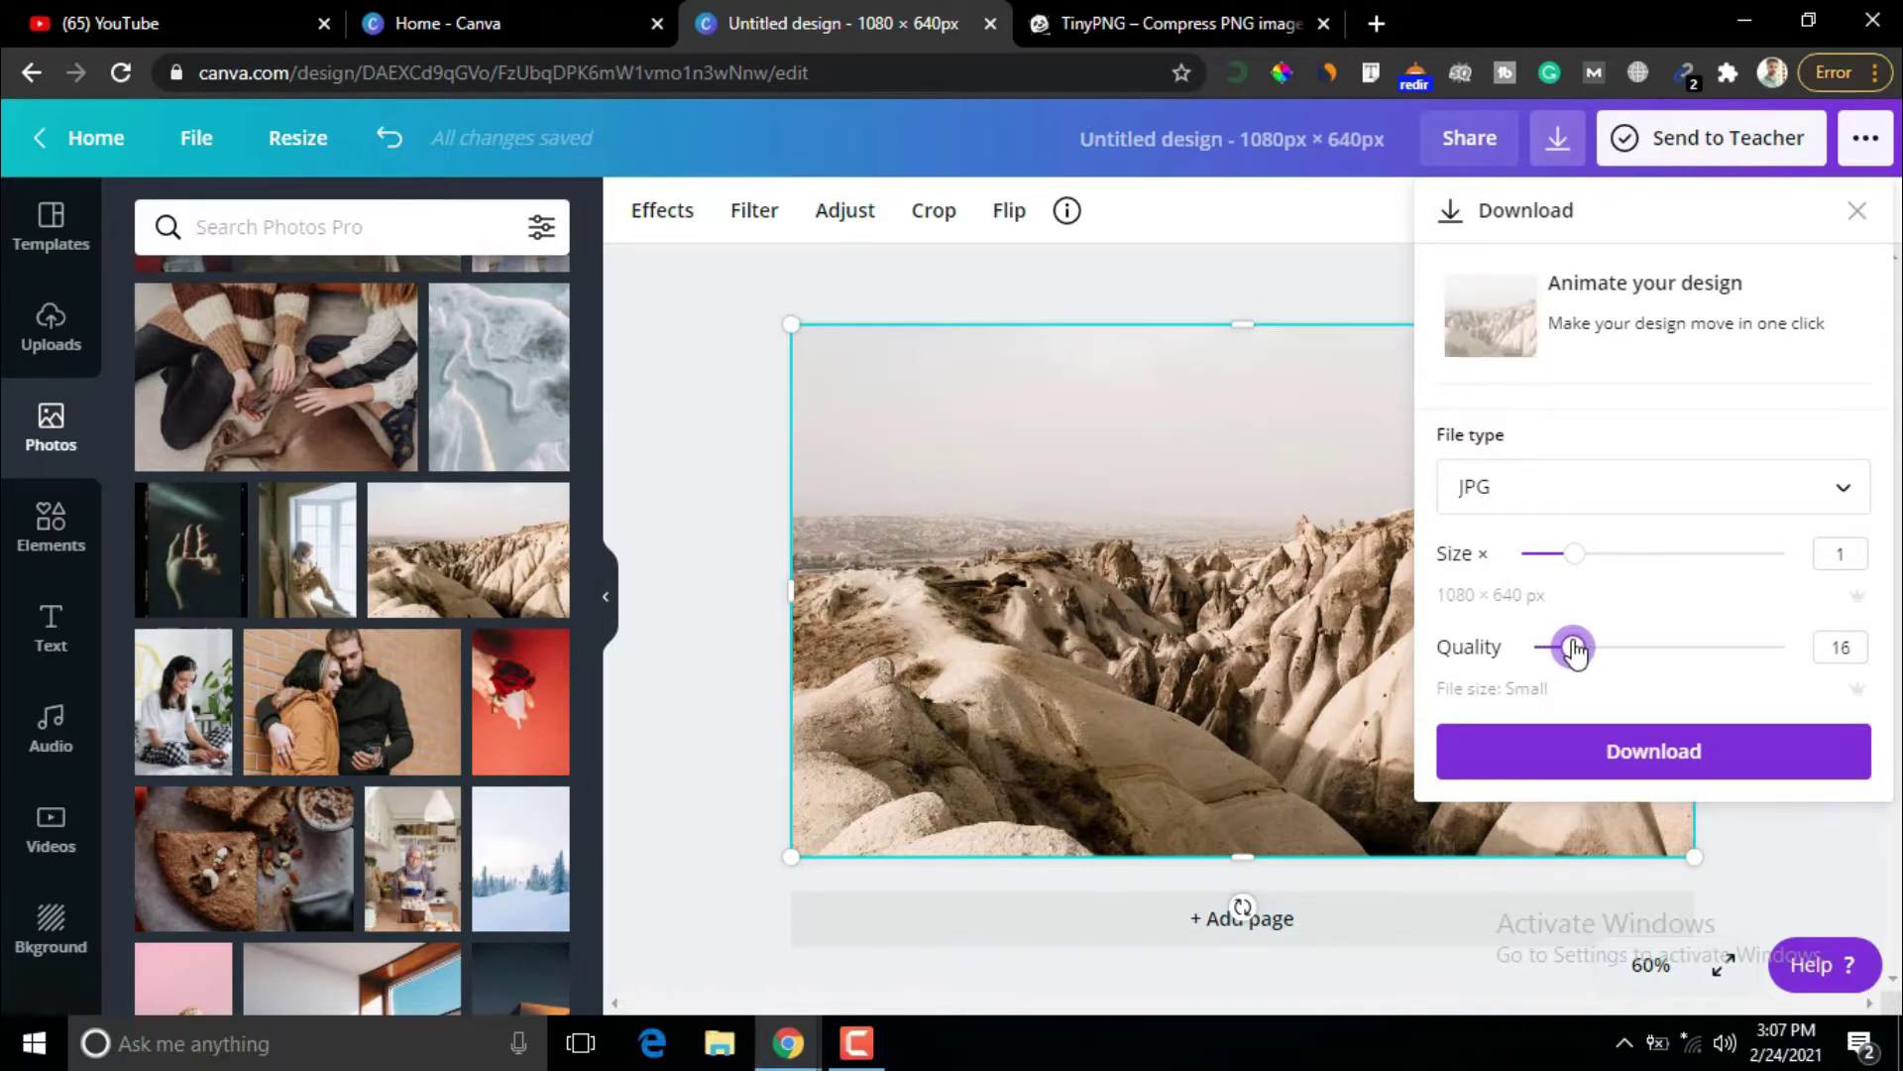
- Download the JPG to the Desktop, dismiss the message and minimize the browser
click(1629, 765)
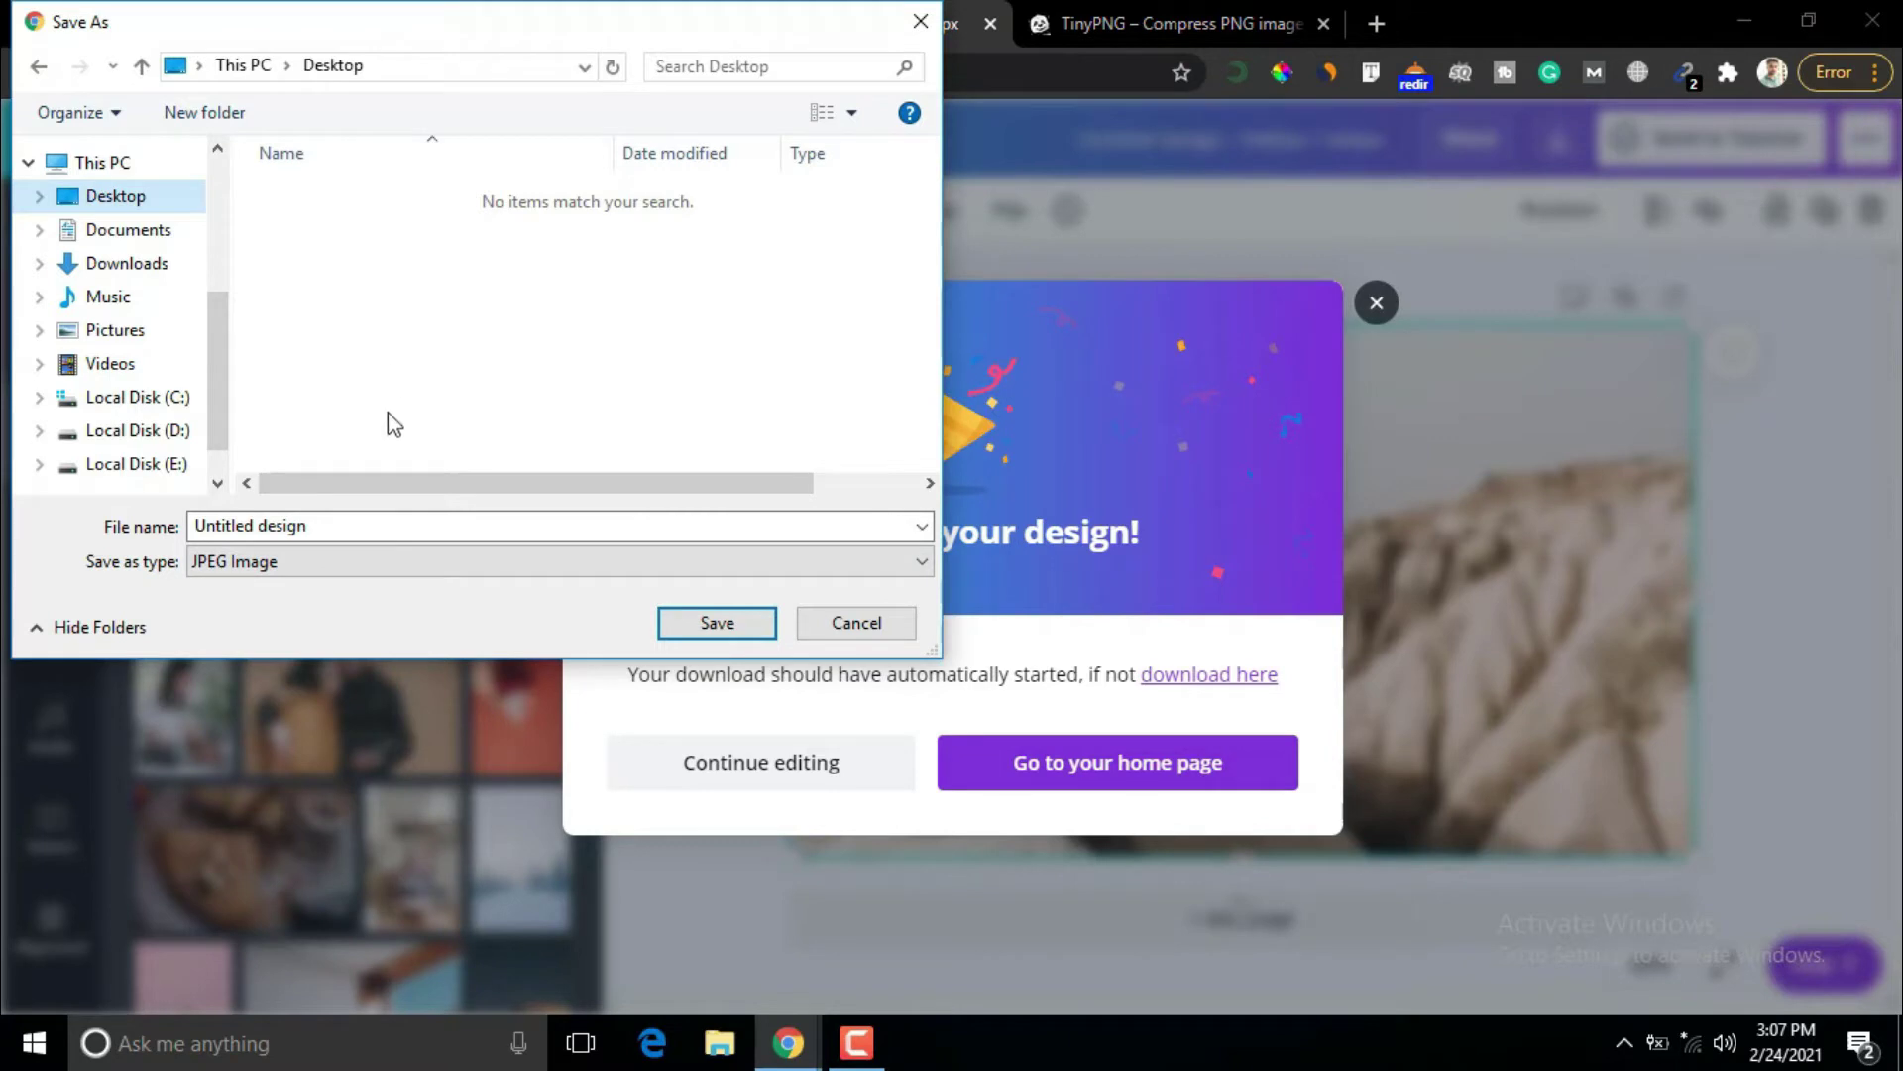
click(717, 624)
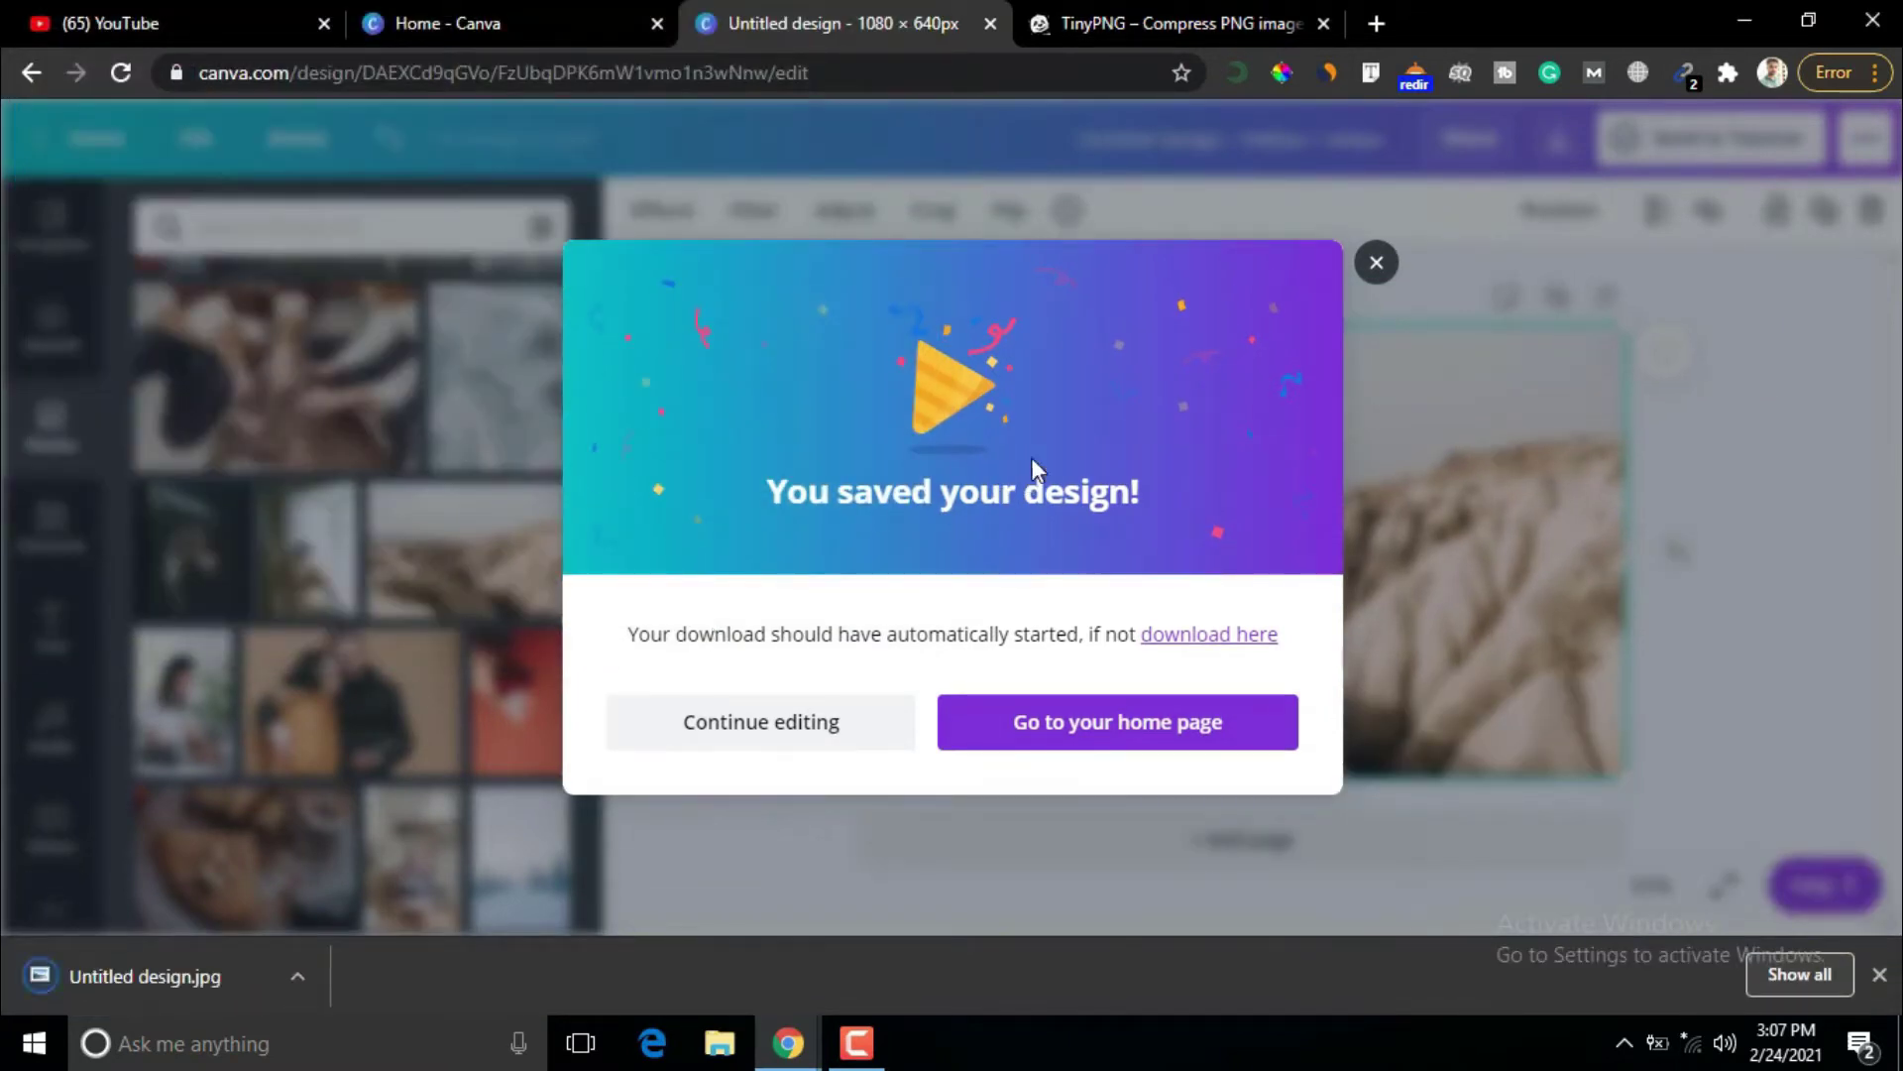
click(1376, 264)
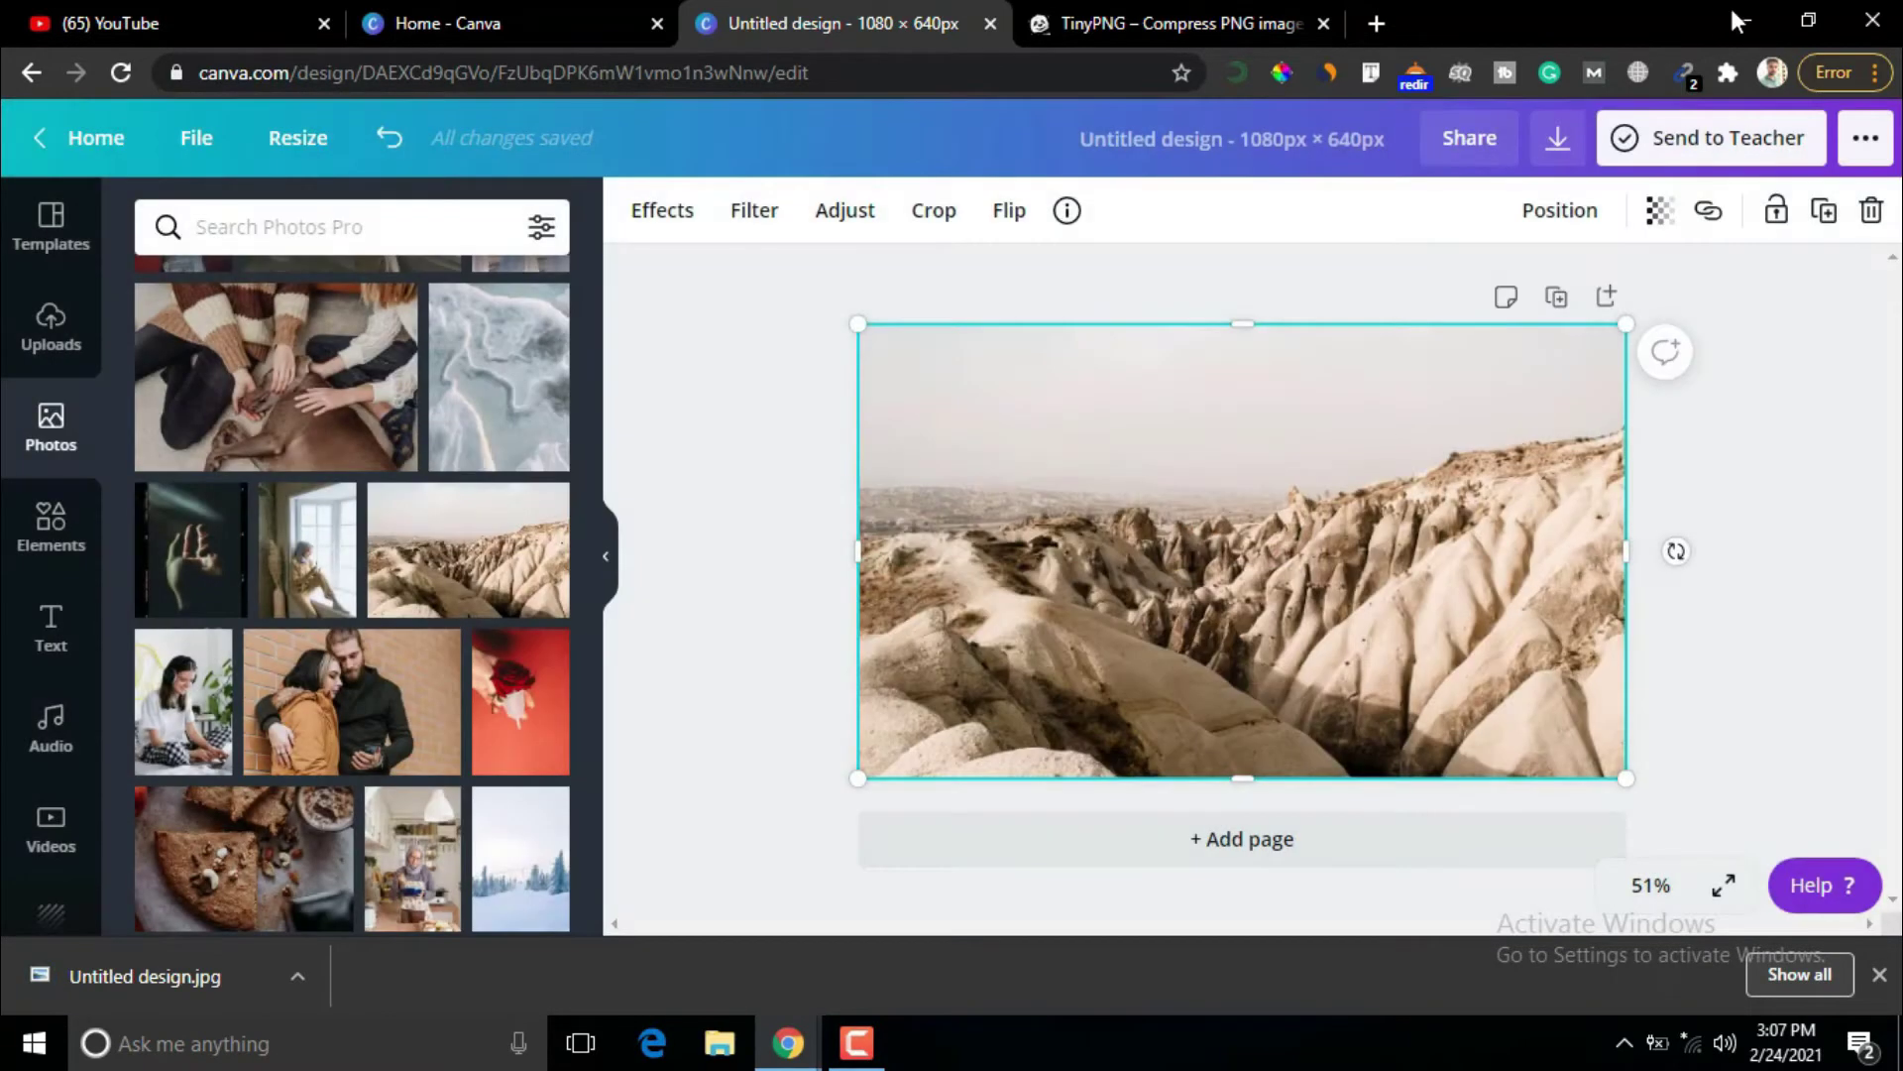
click(1742, 13)
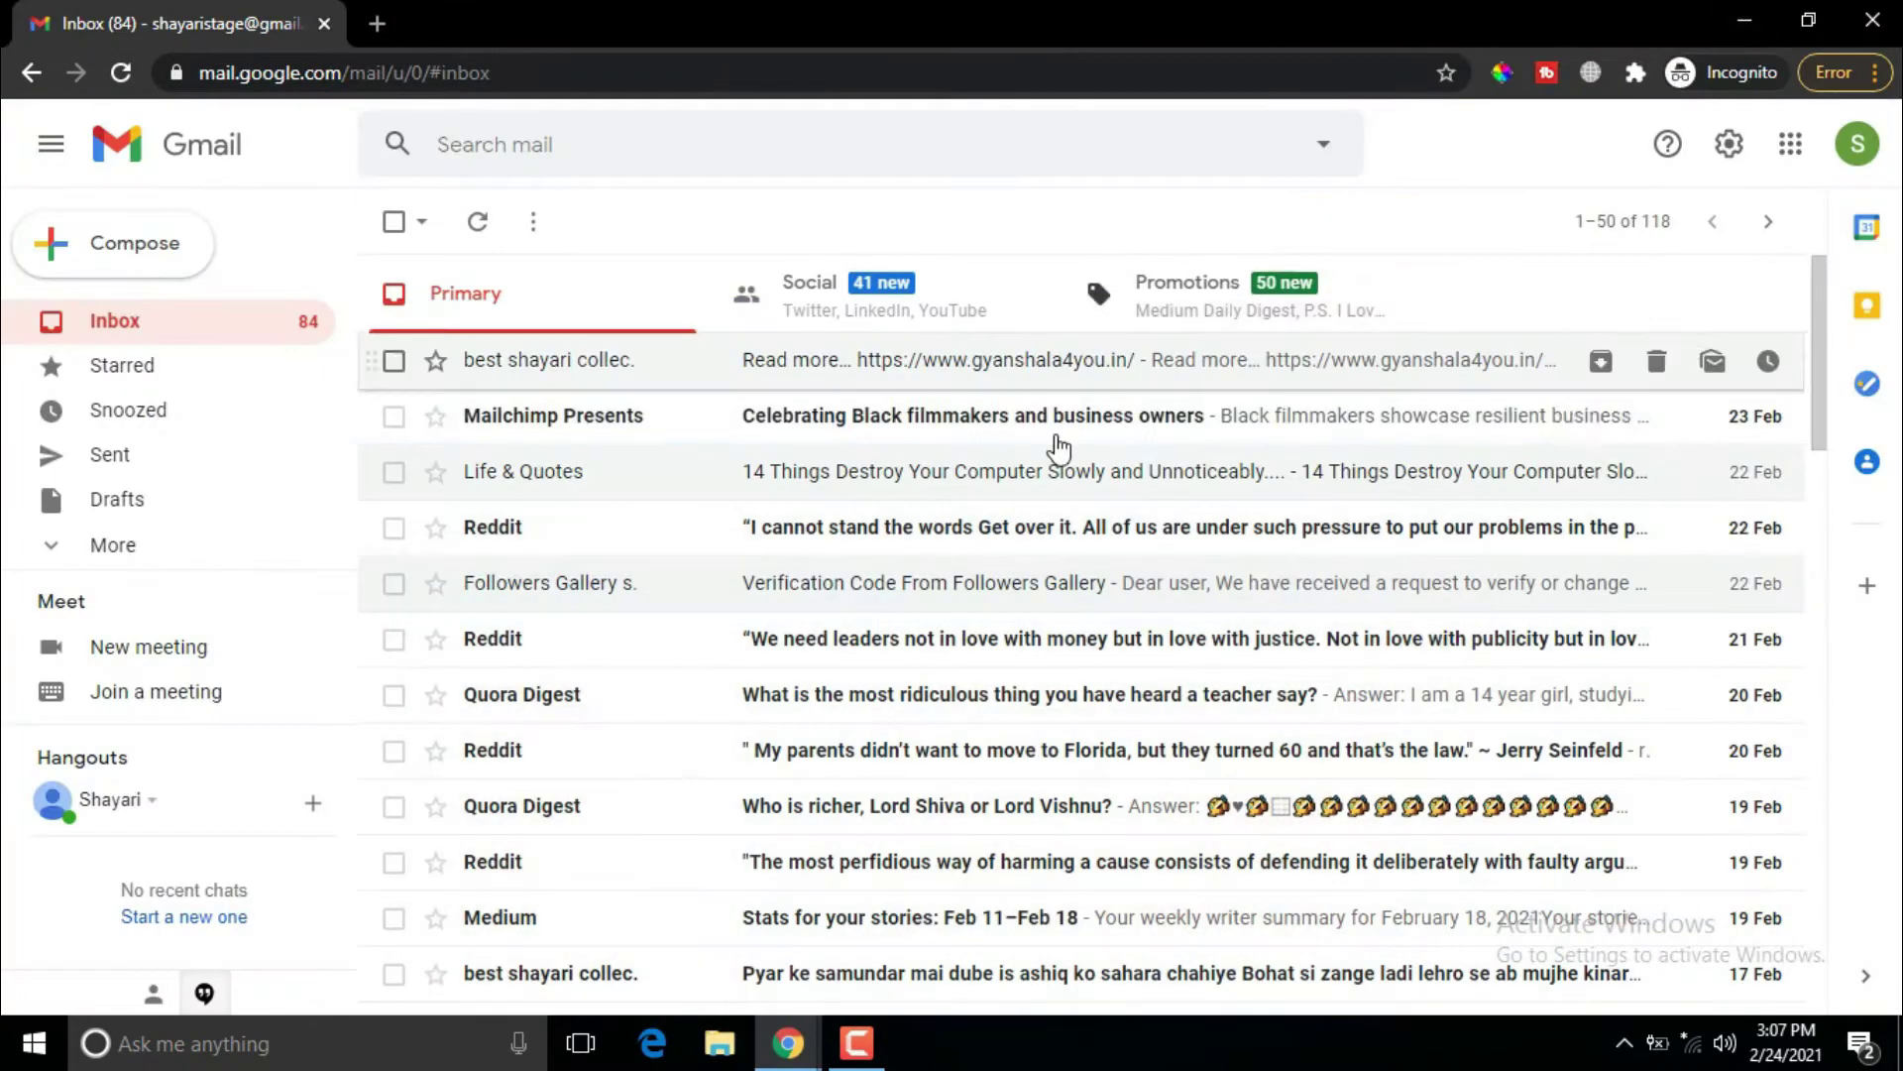
click(1750, 14)
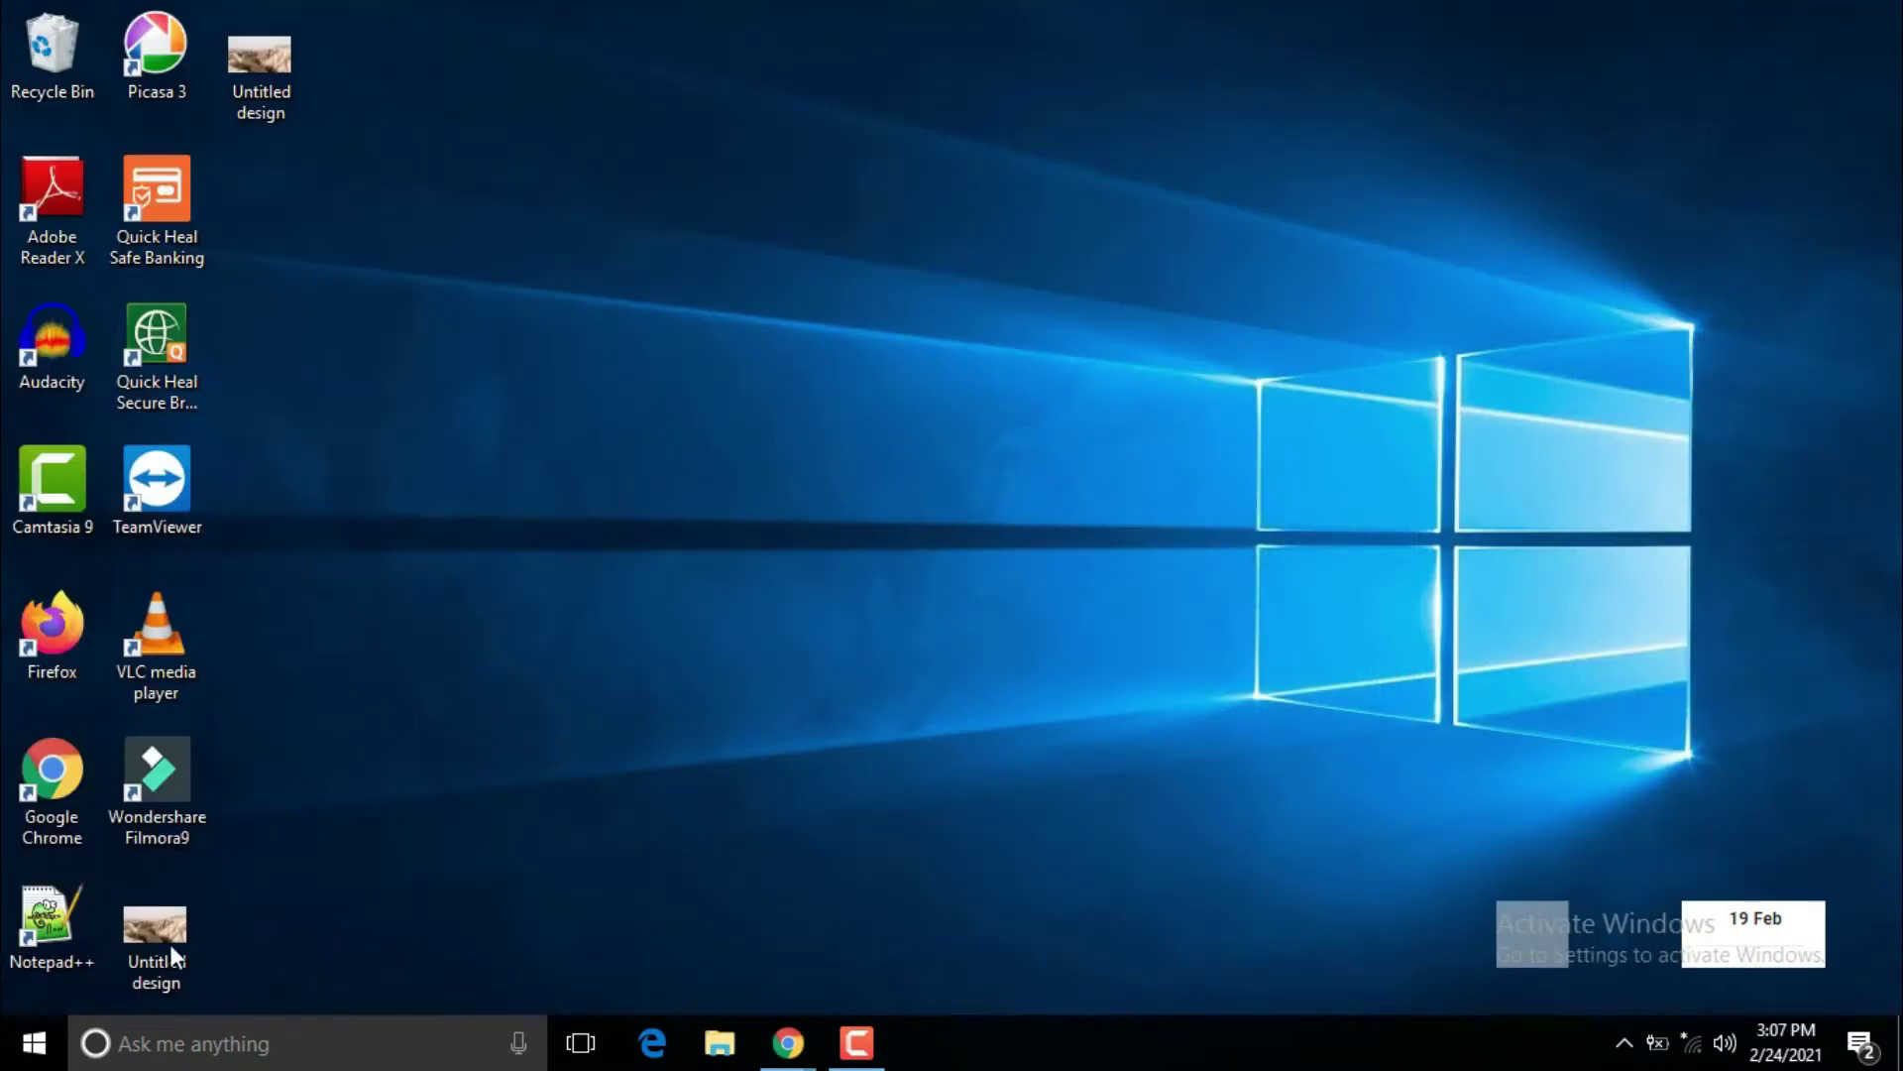
right_click(247, 51)
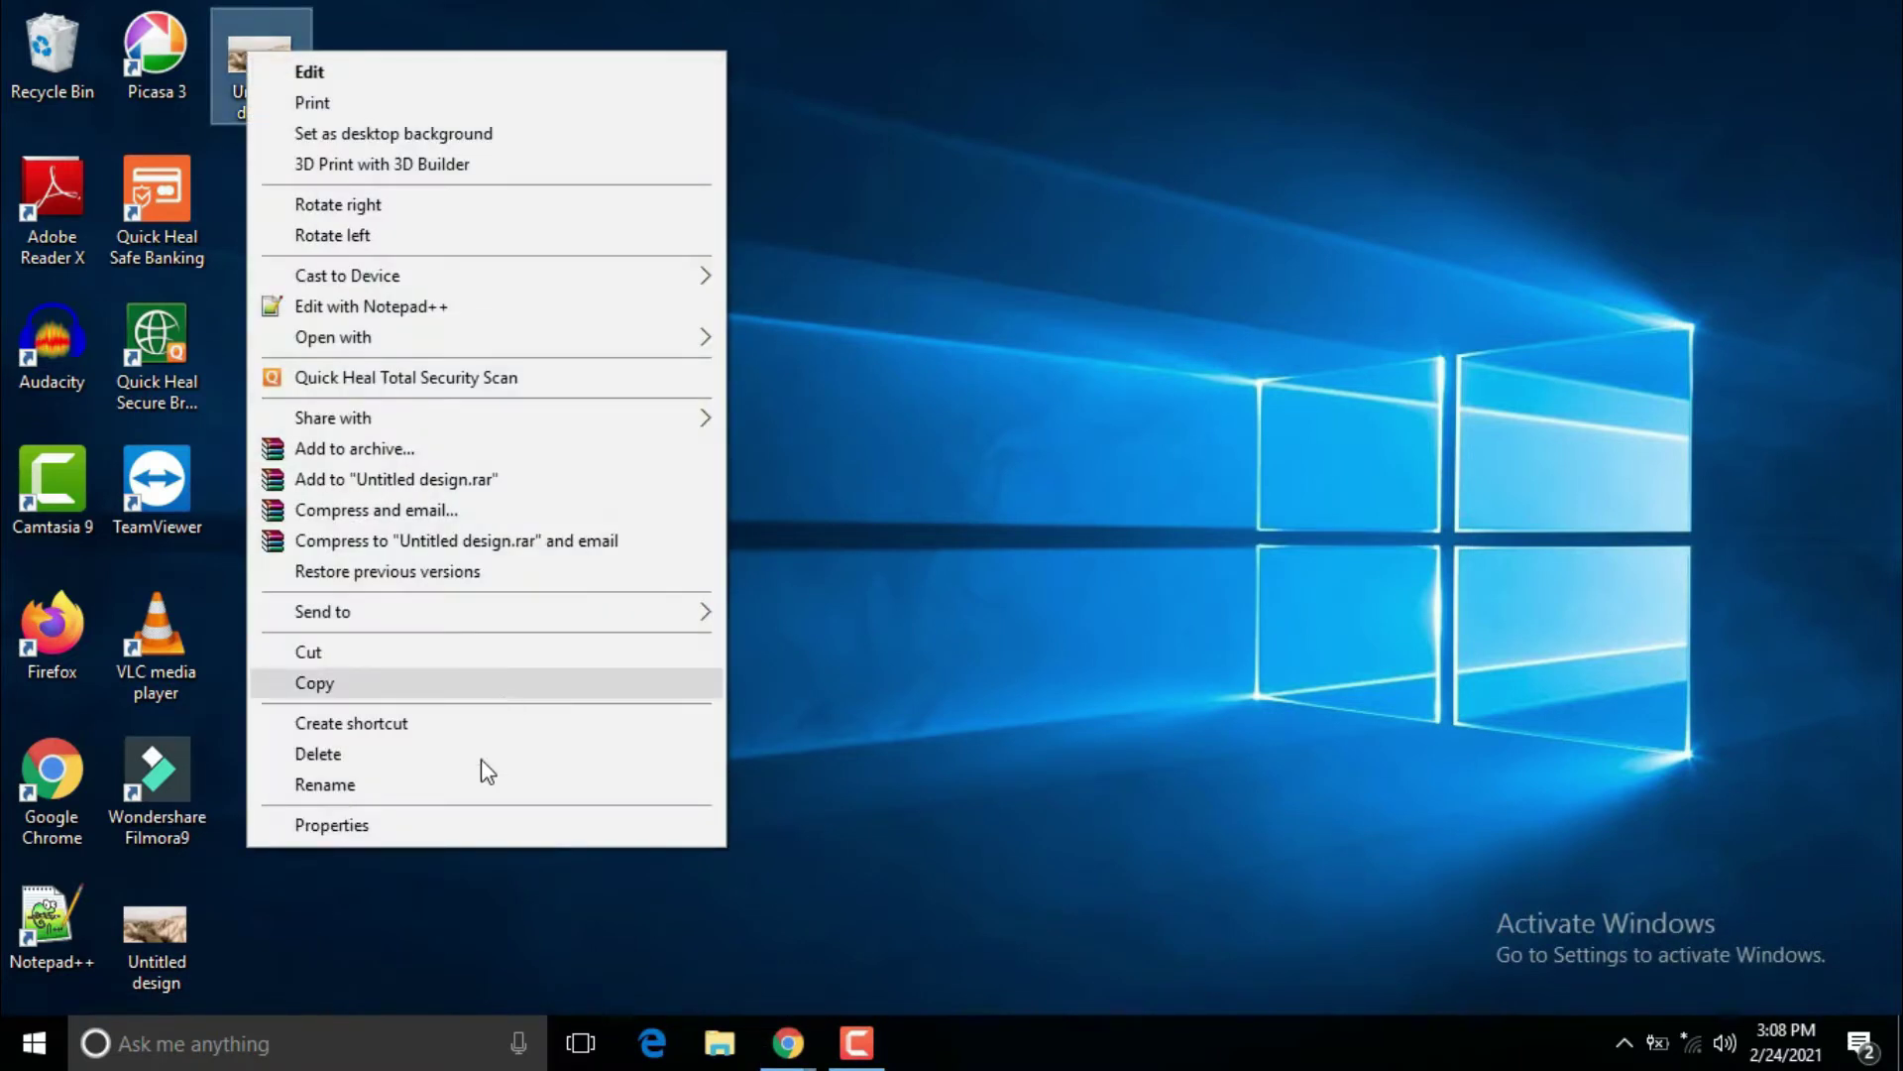
click(408, 824)
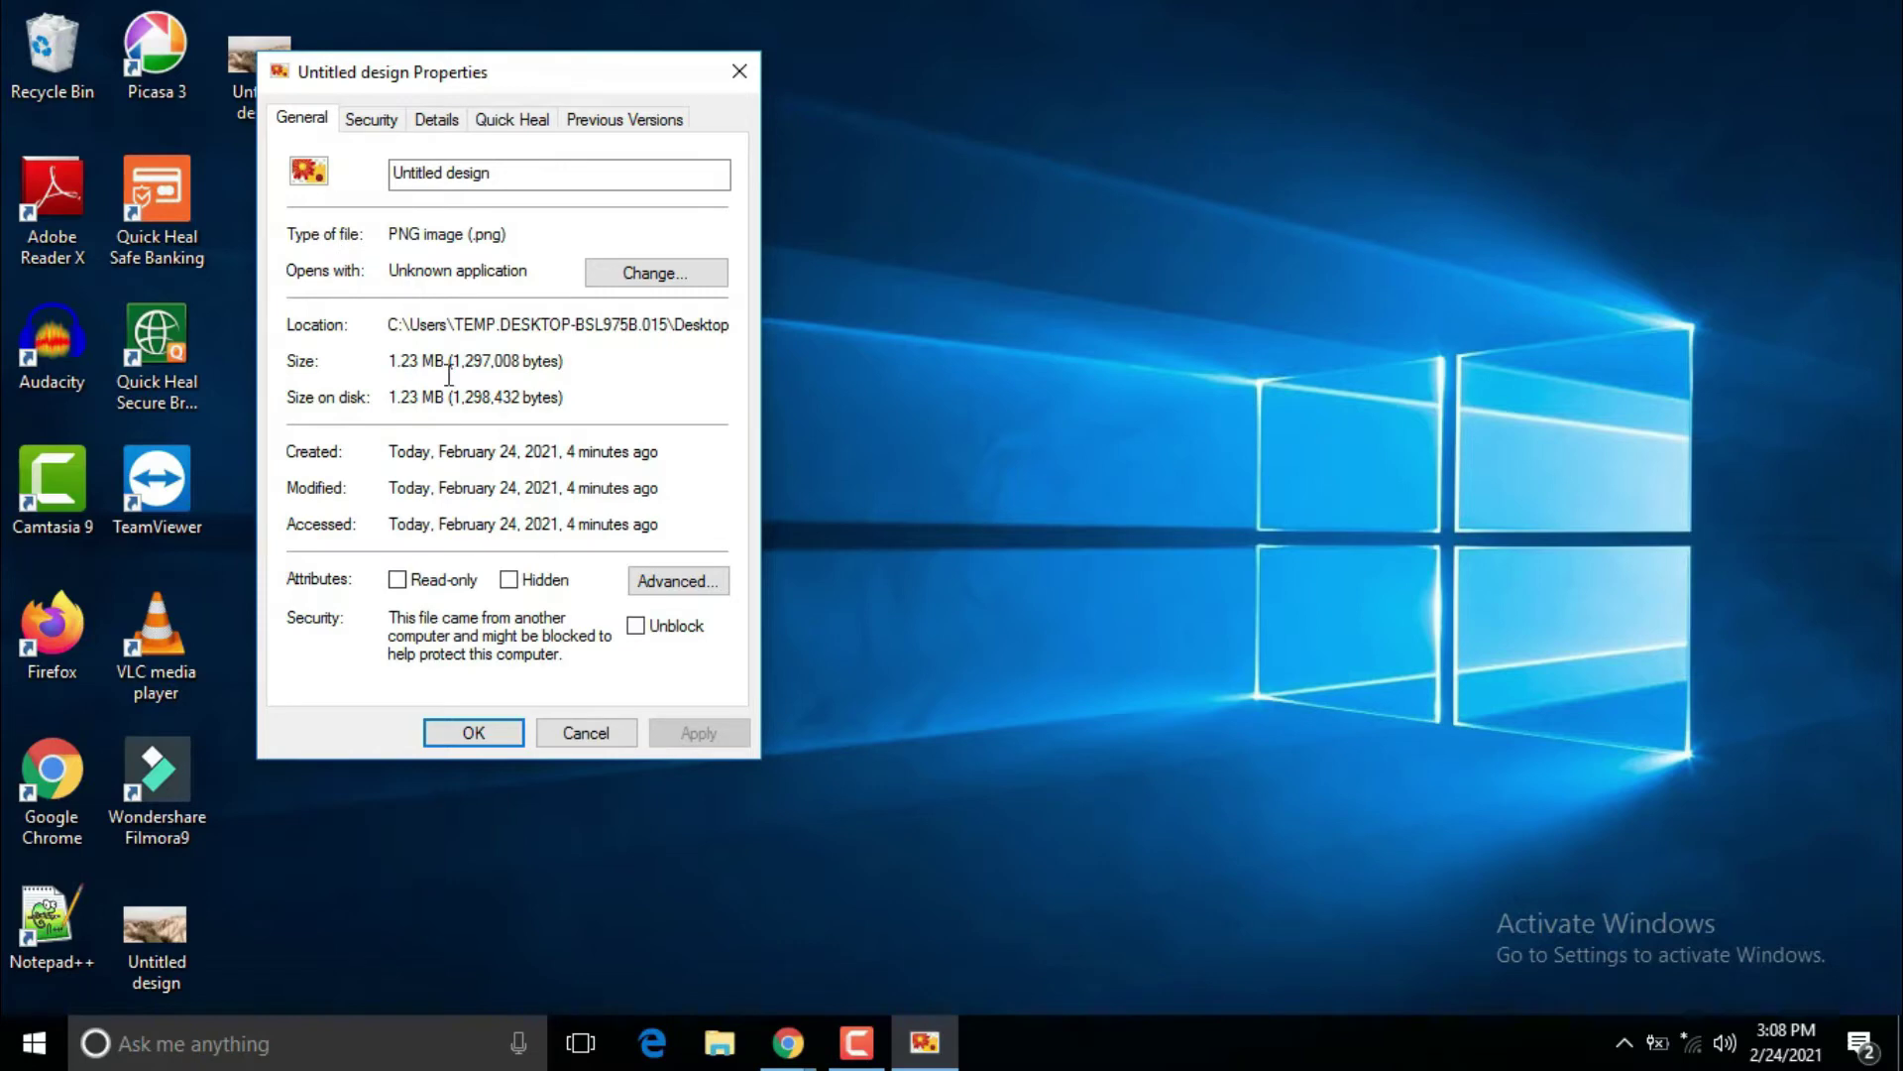
click(739, 69)
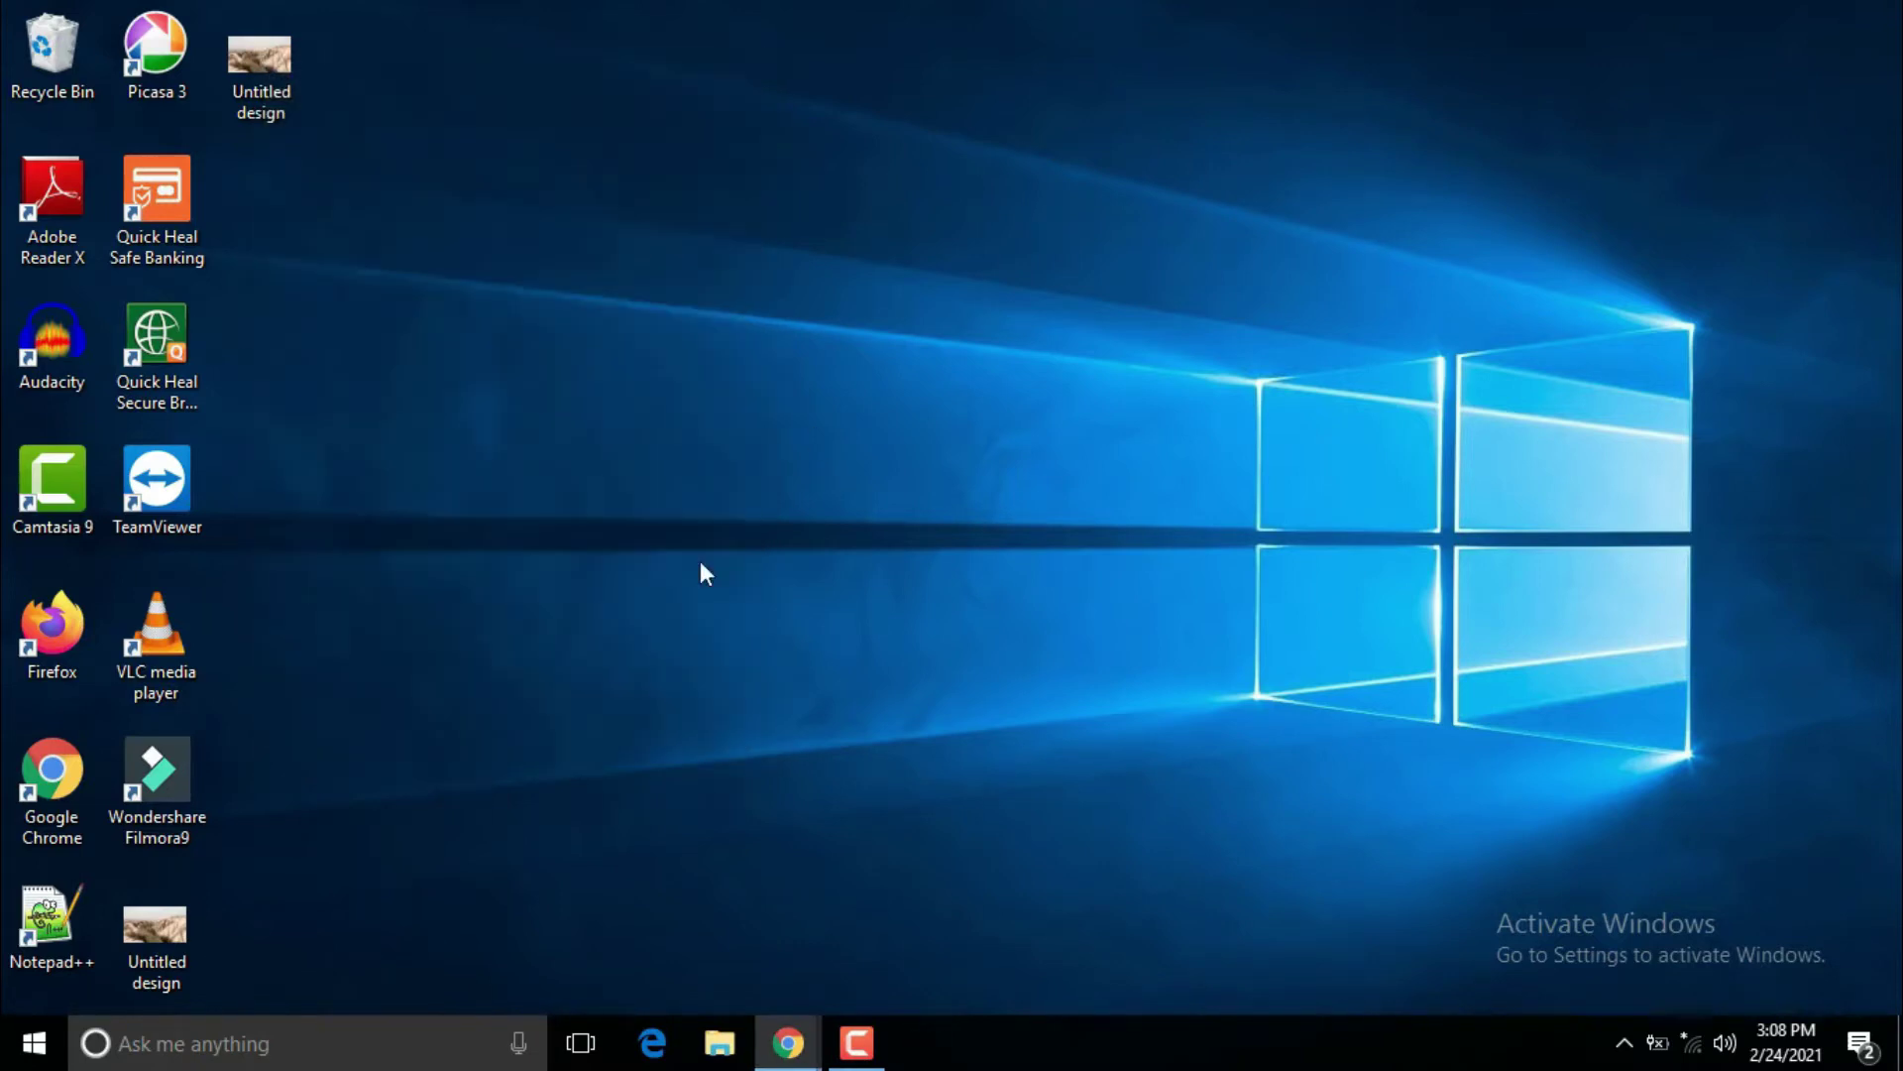
right_click(175, 926)
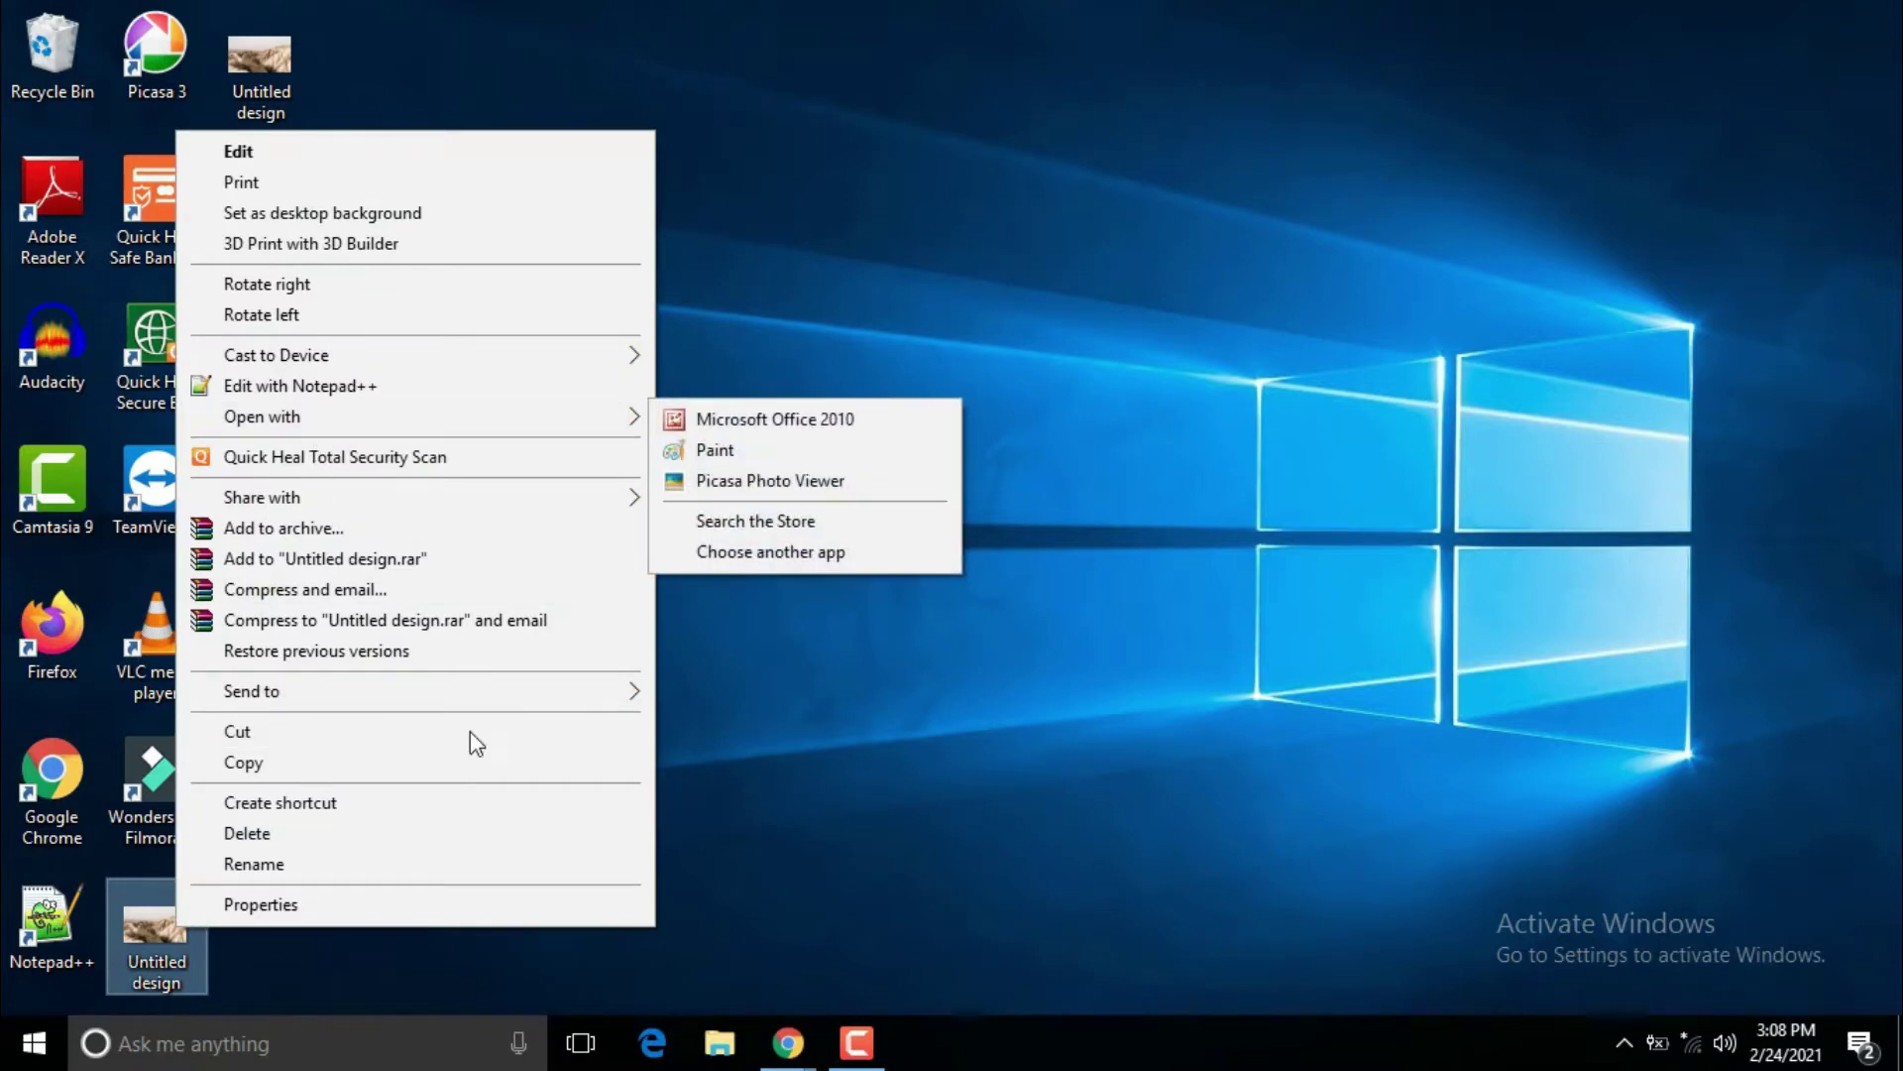
click(336, 904)
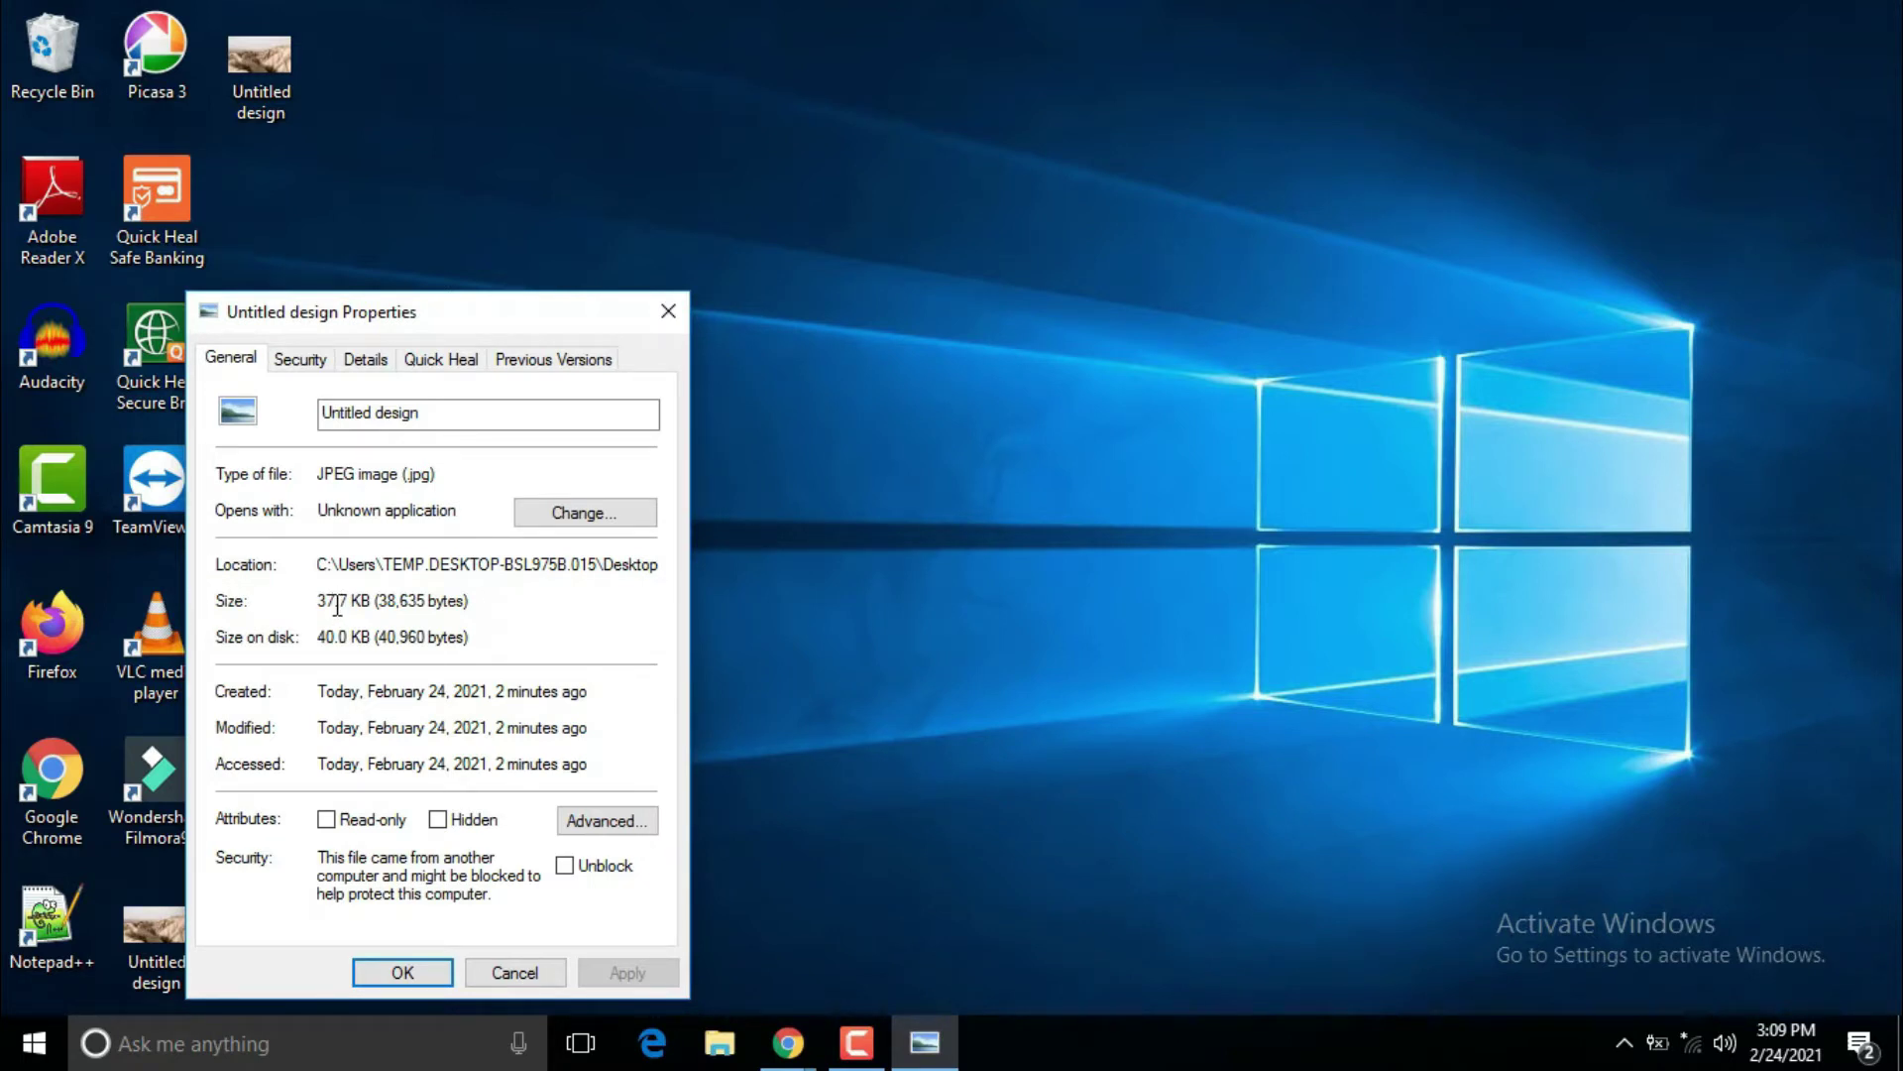
click(668, 311)
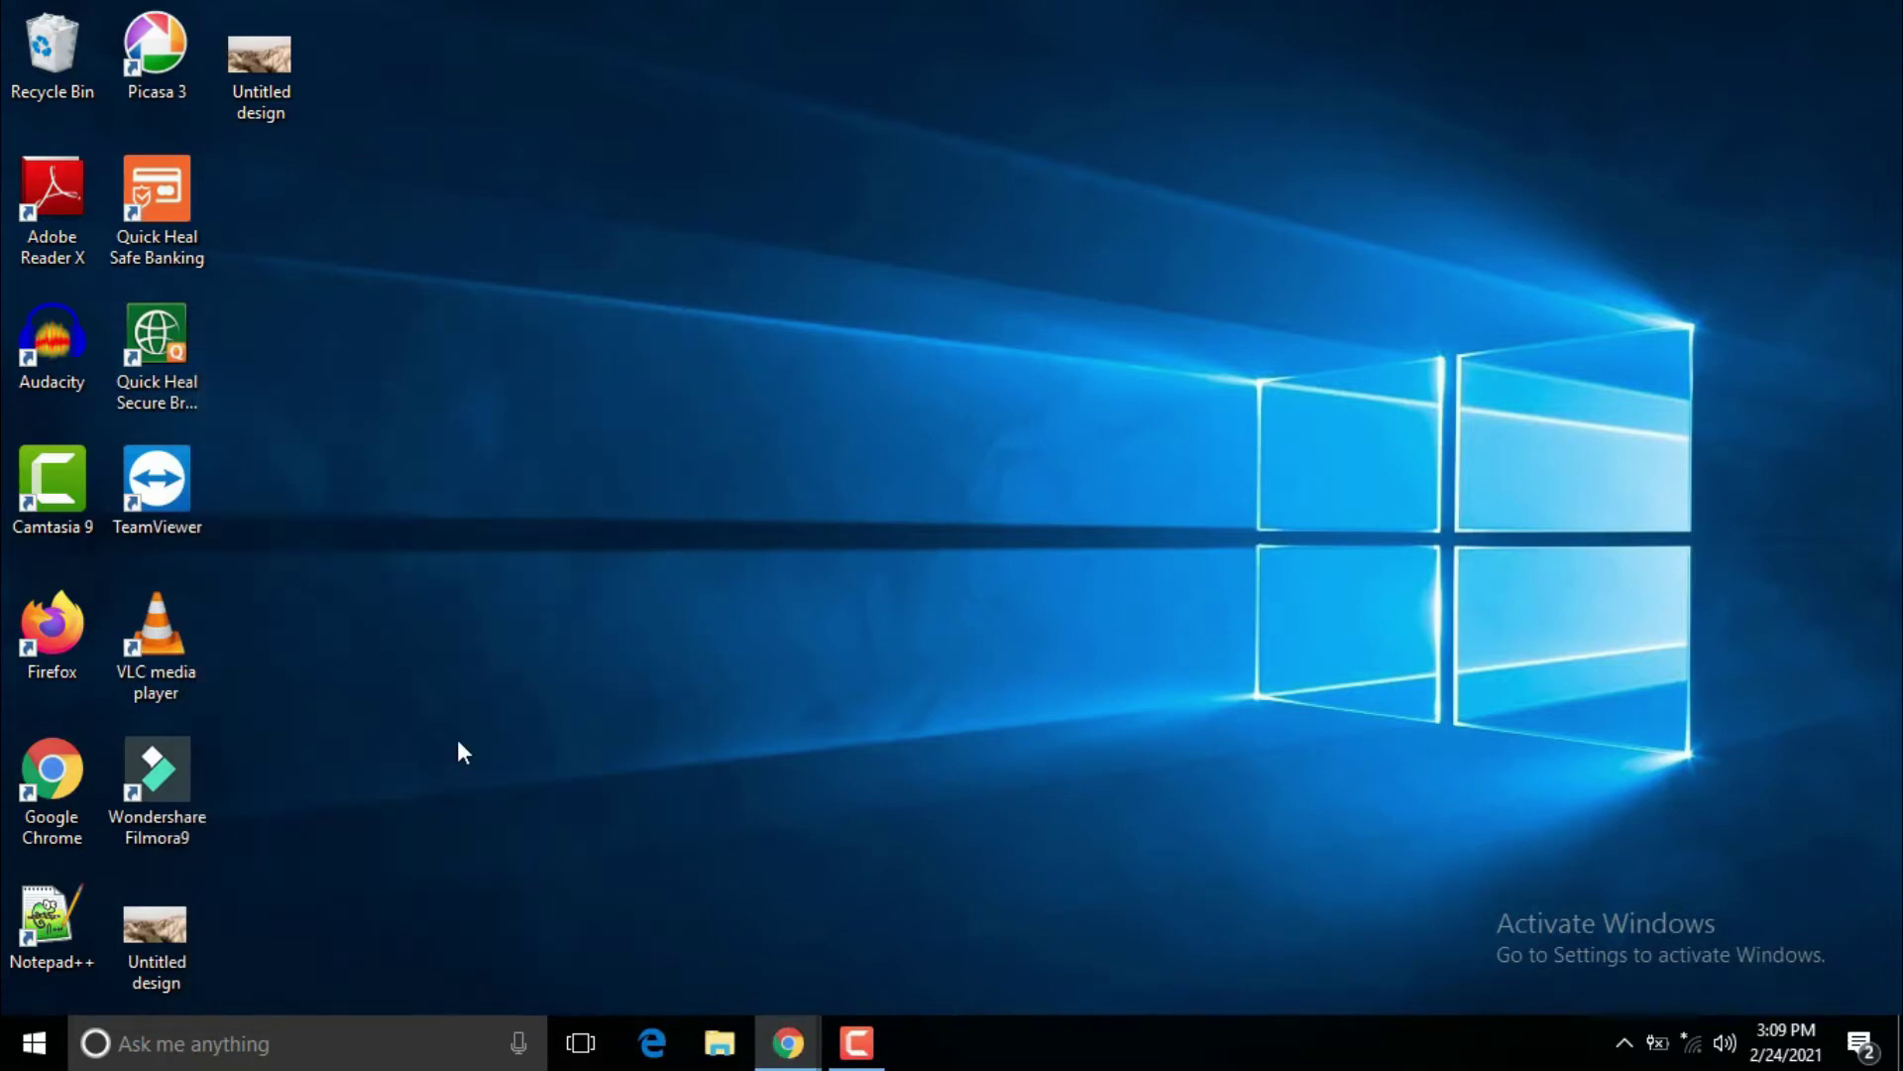
right_click(186, 920)
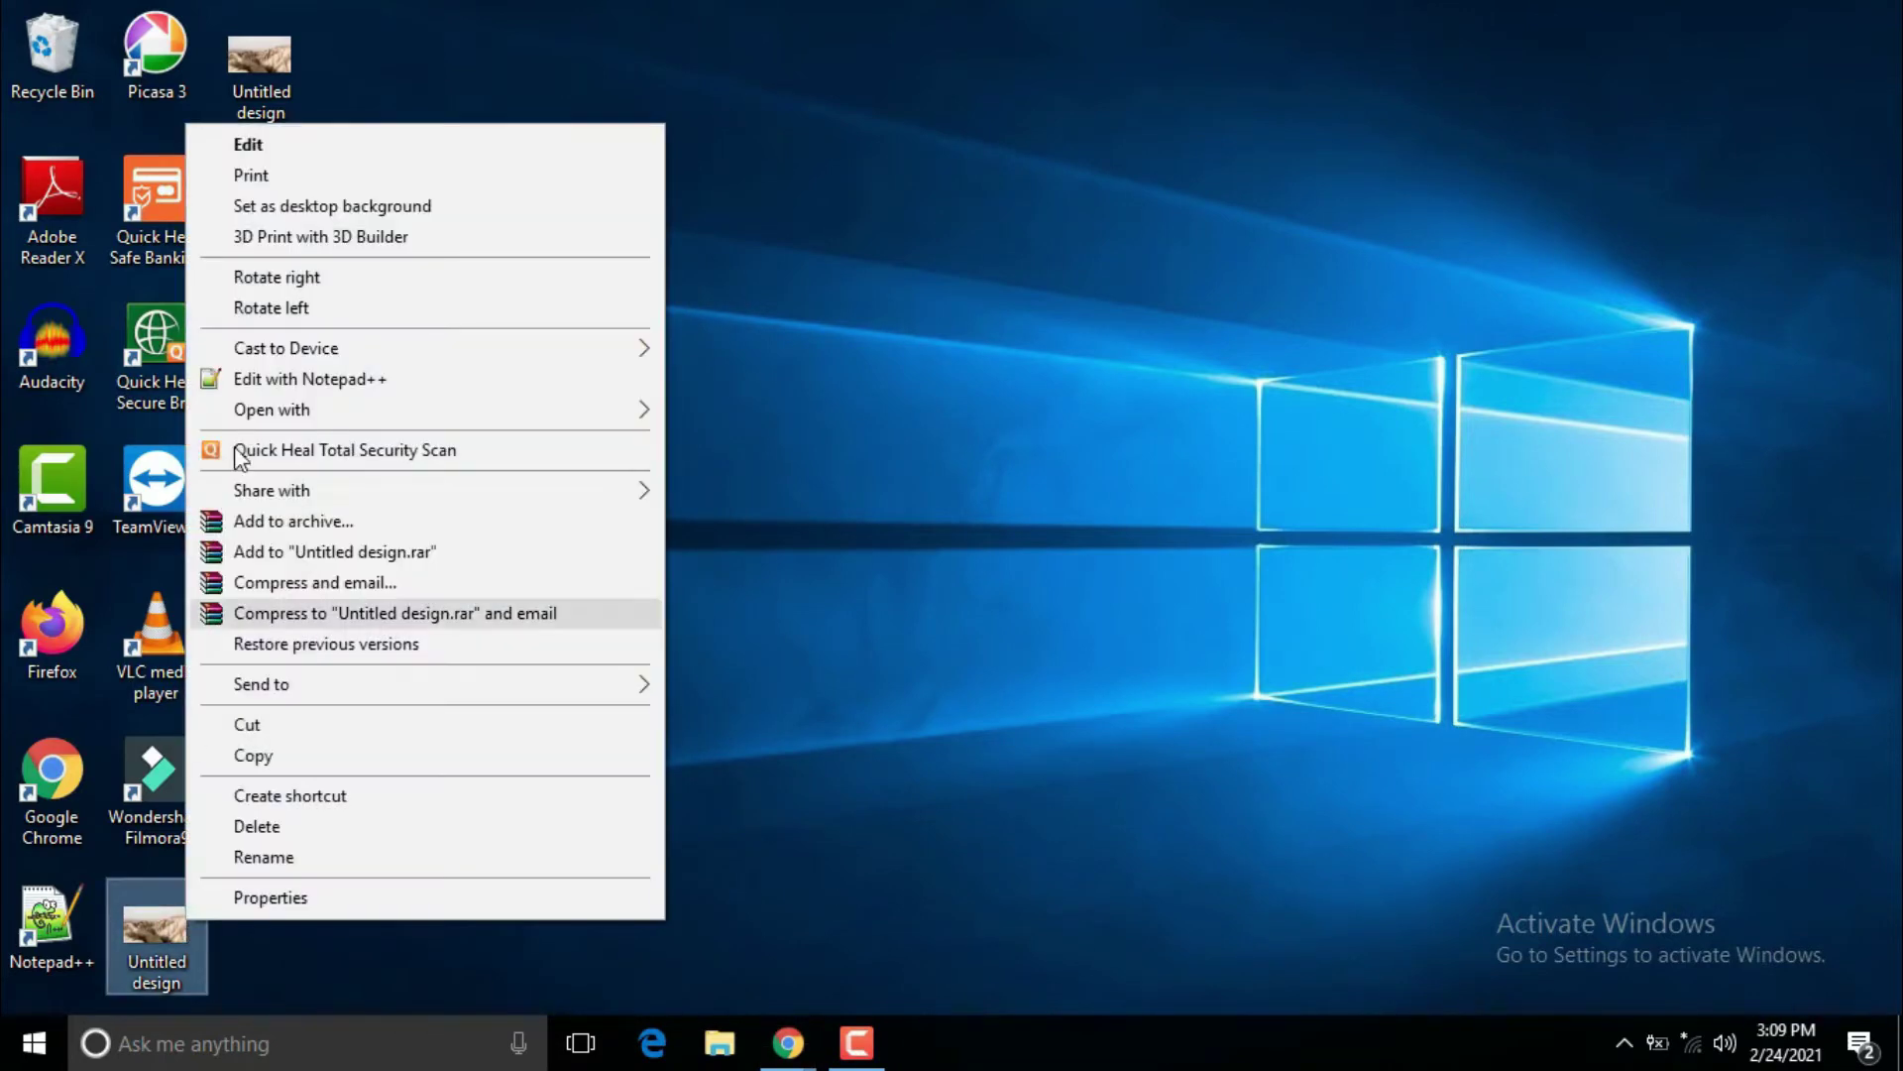
mouse_move(271, 408)
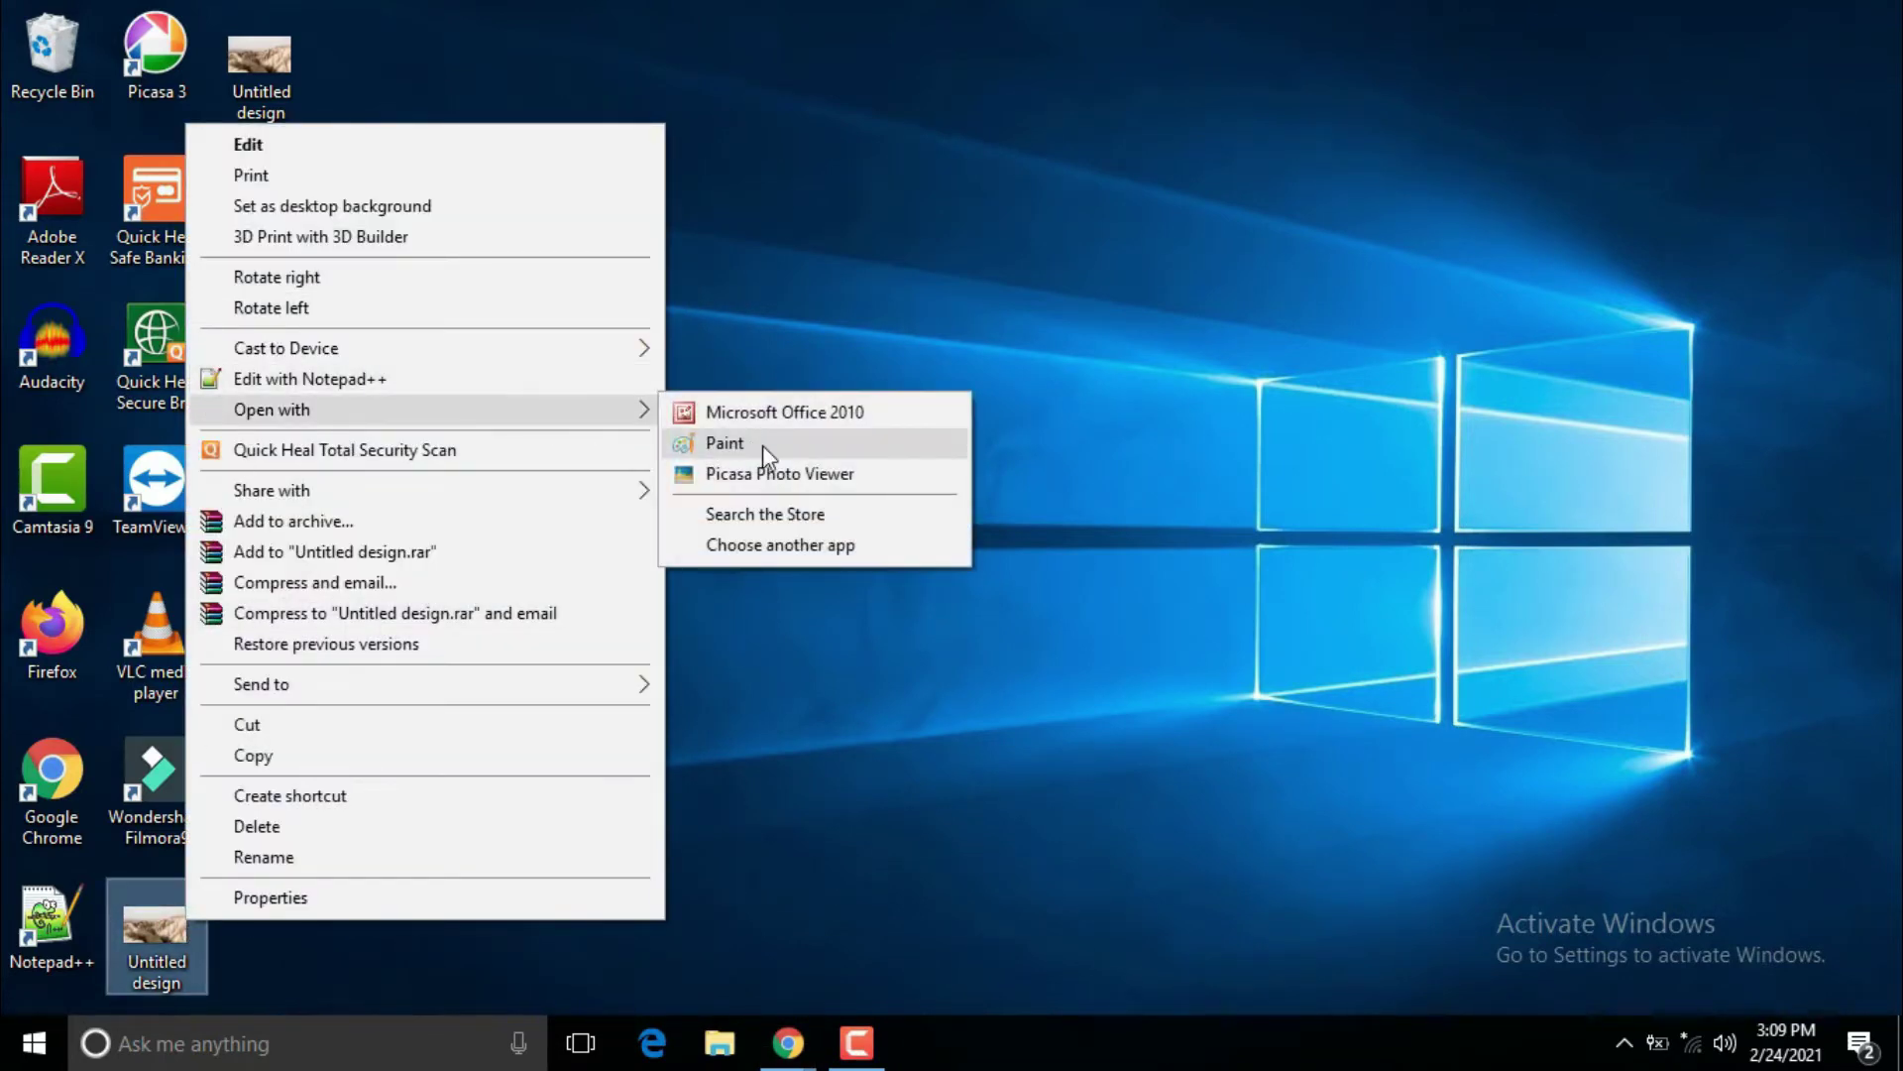
click(774, 491)
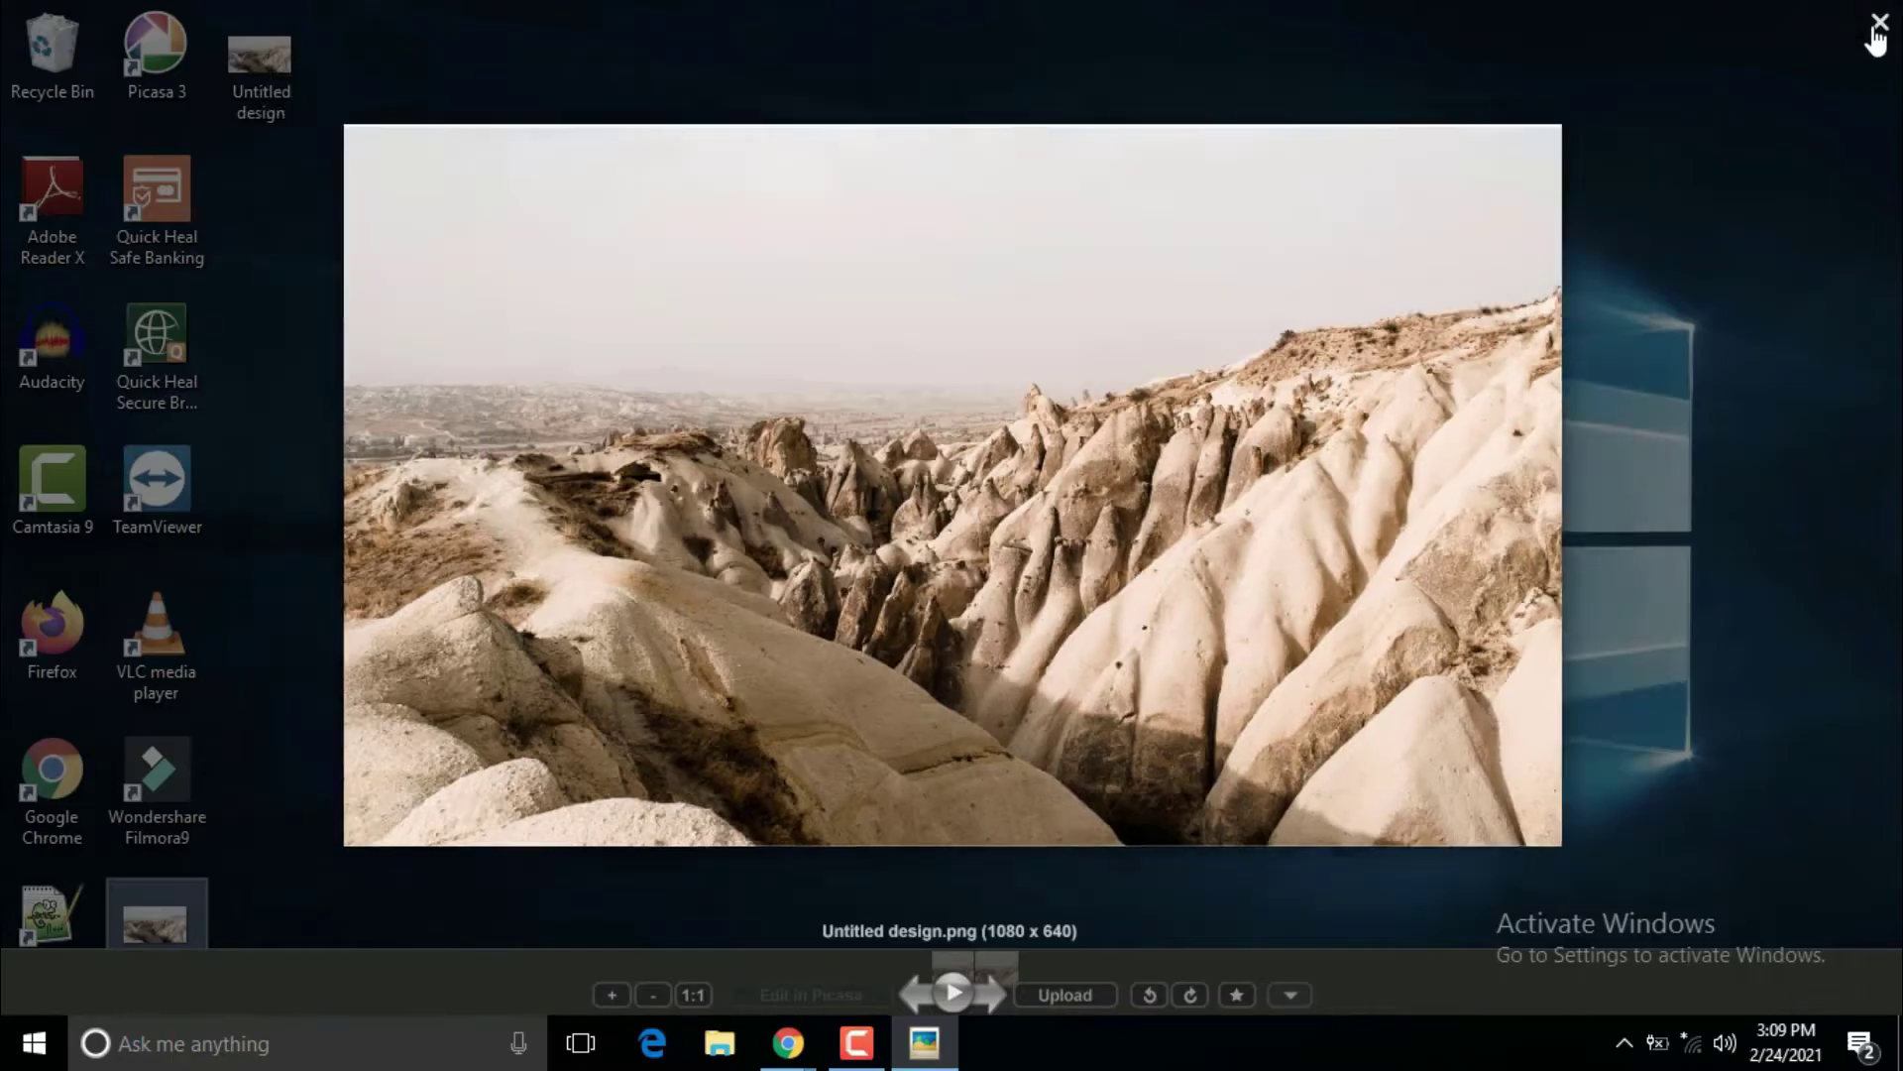
click(1818, 27)
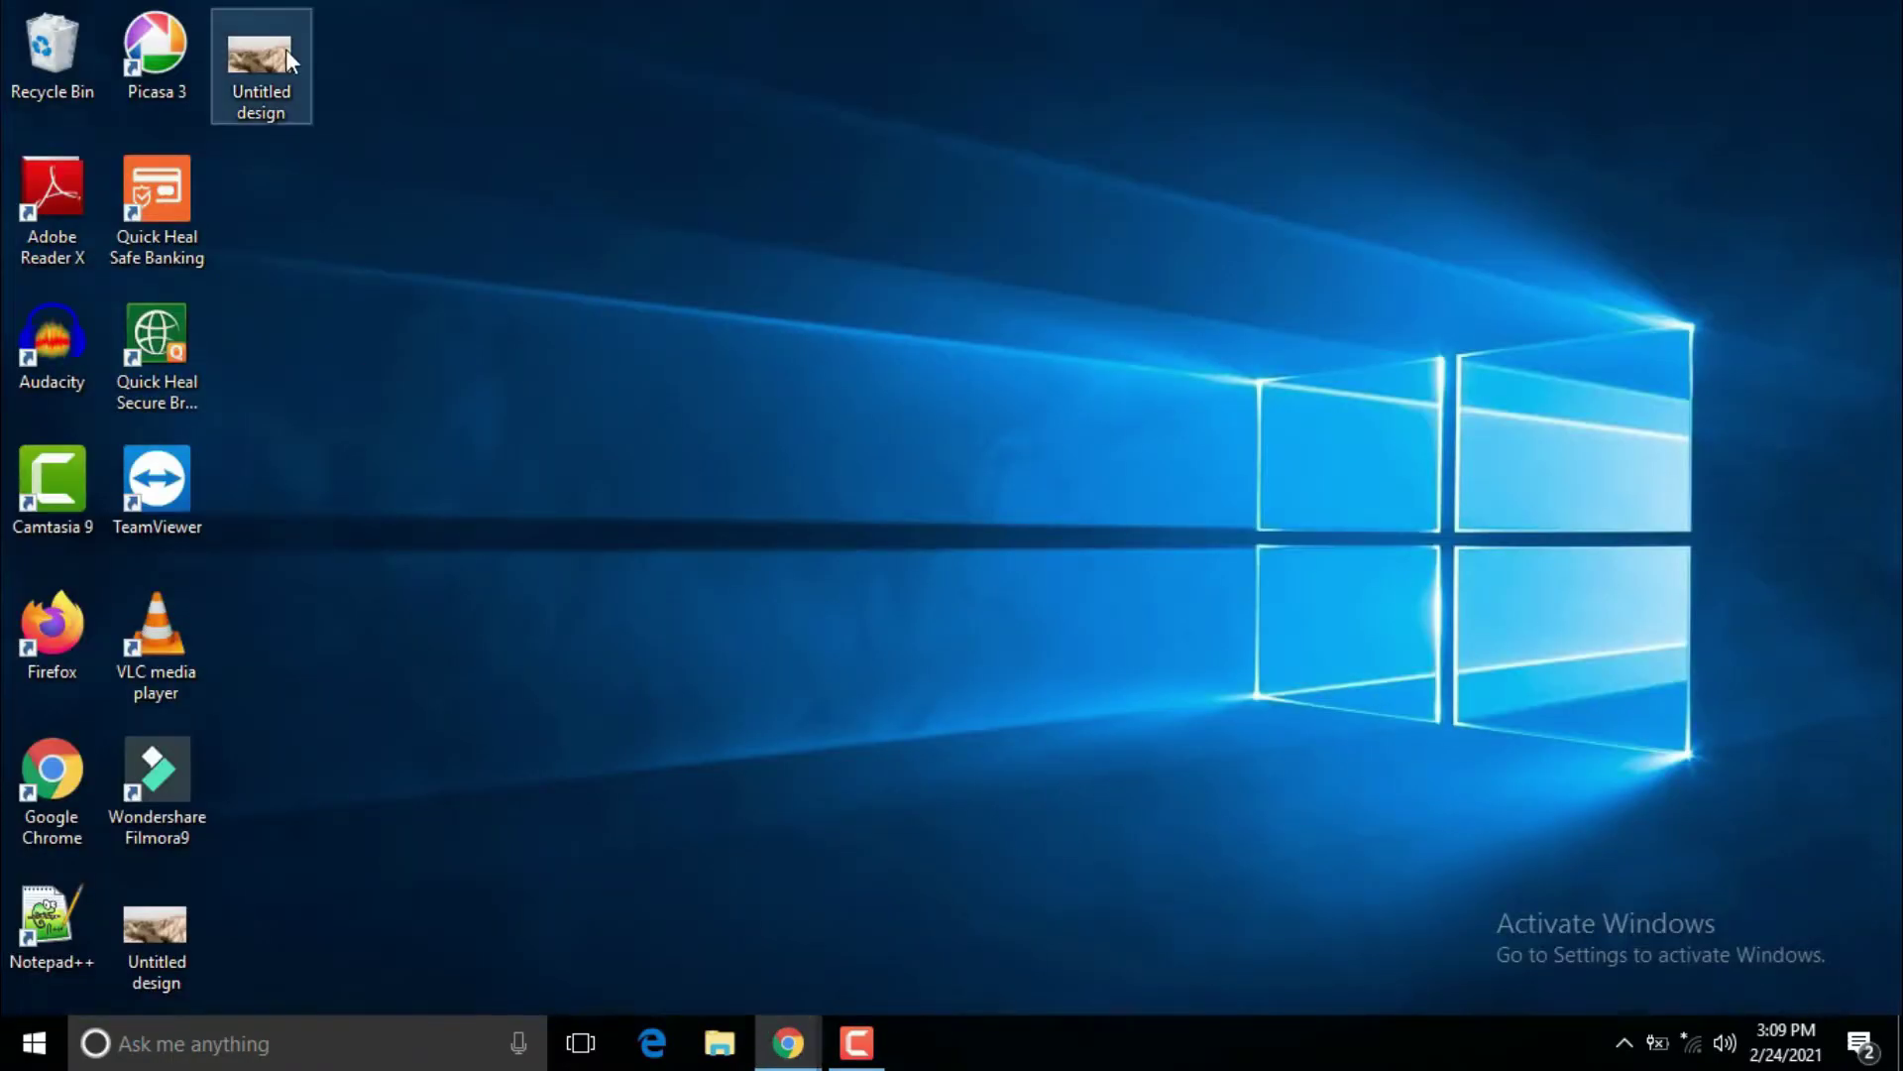
right_click(164, 938)
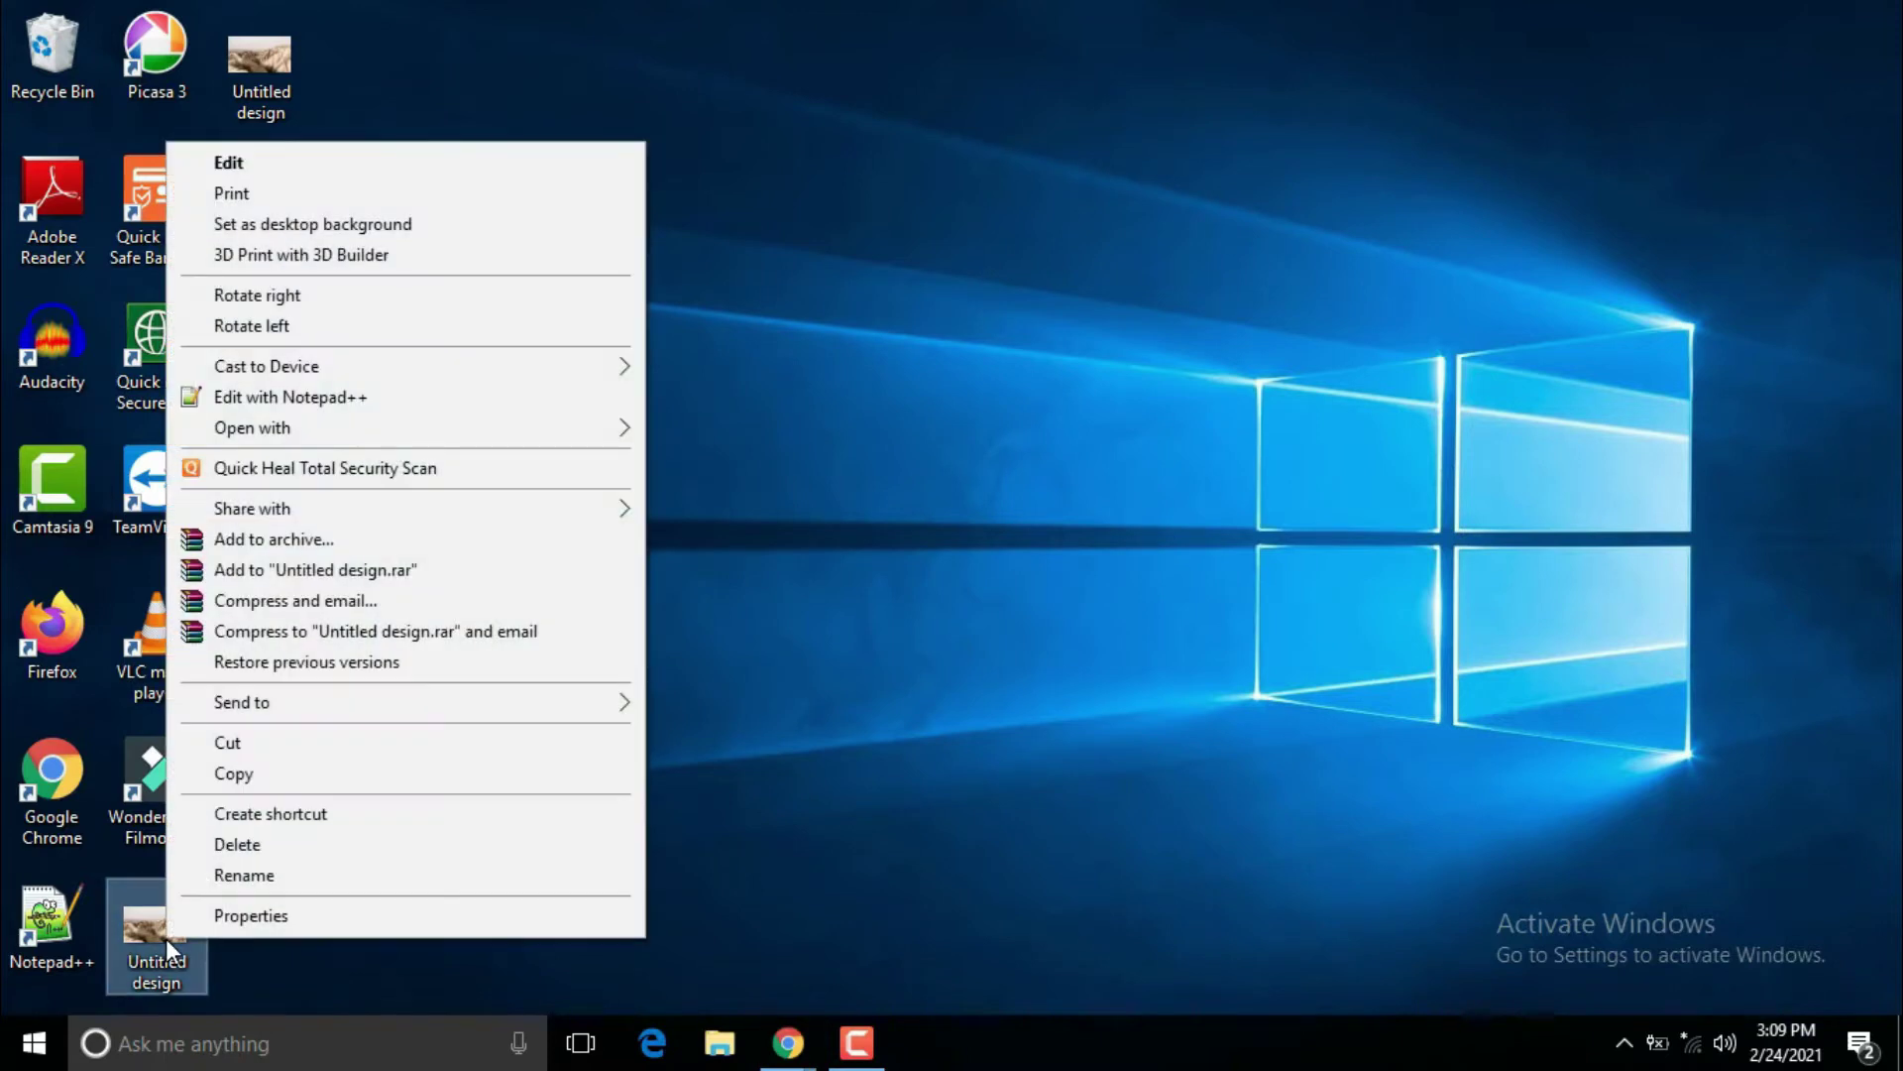
mouse_move(401, 428)
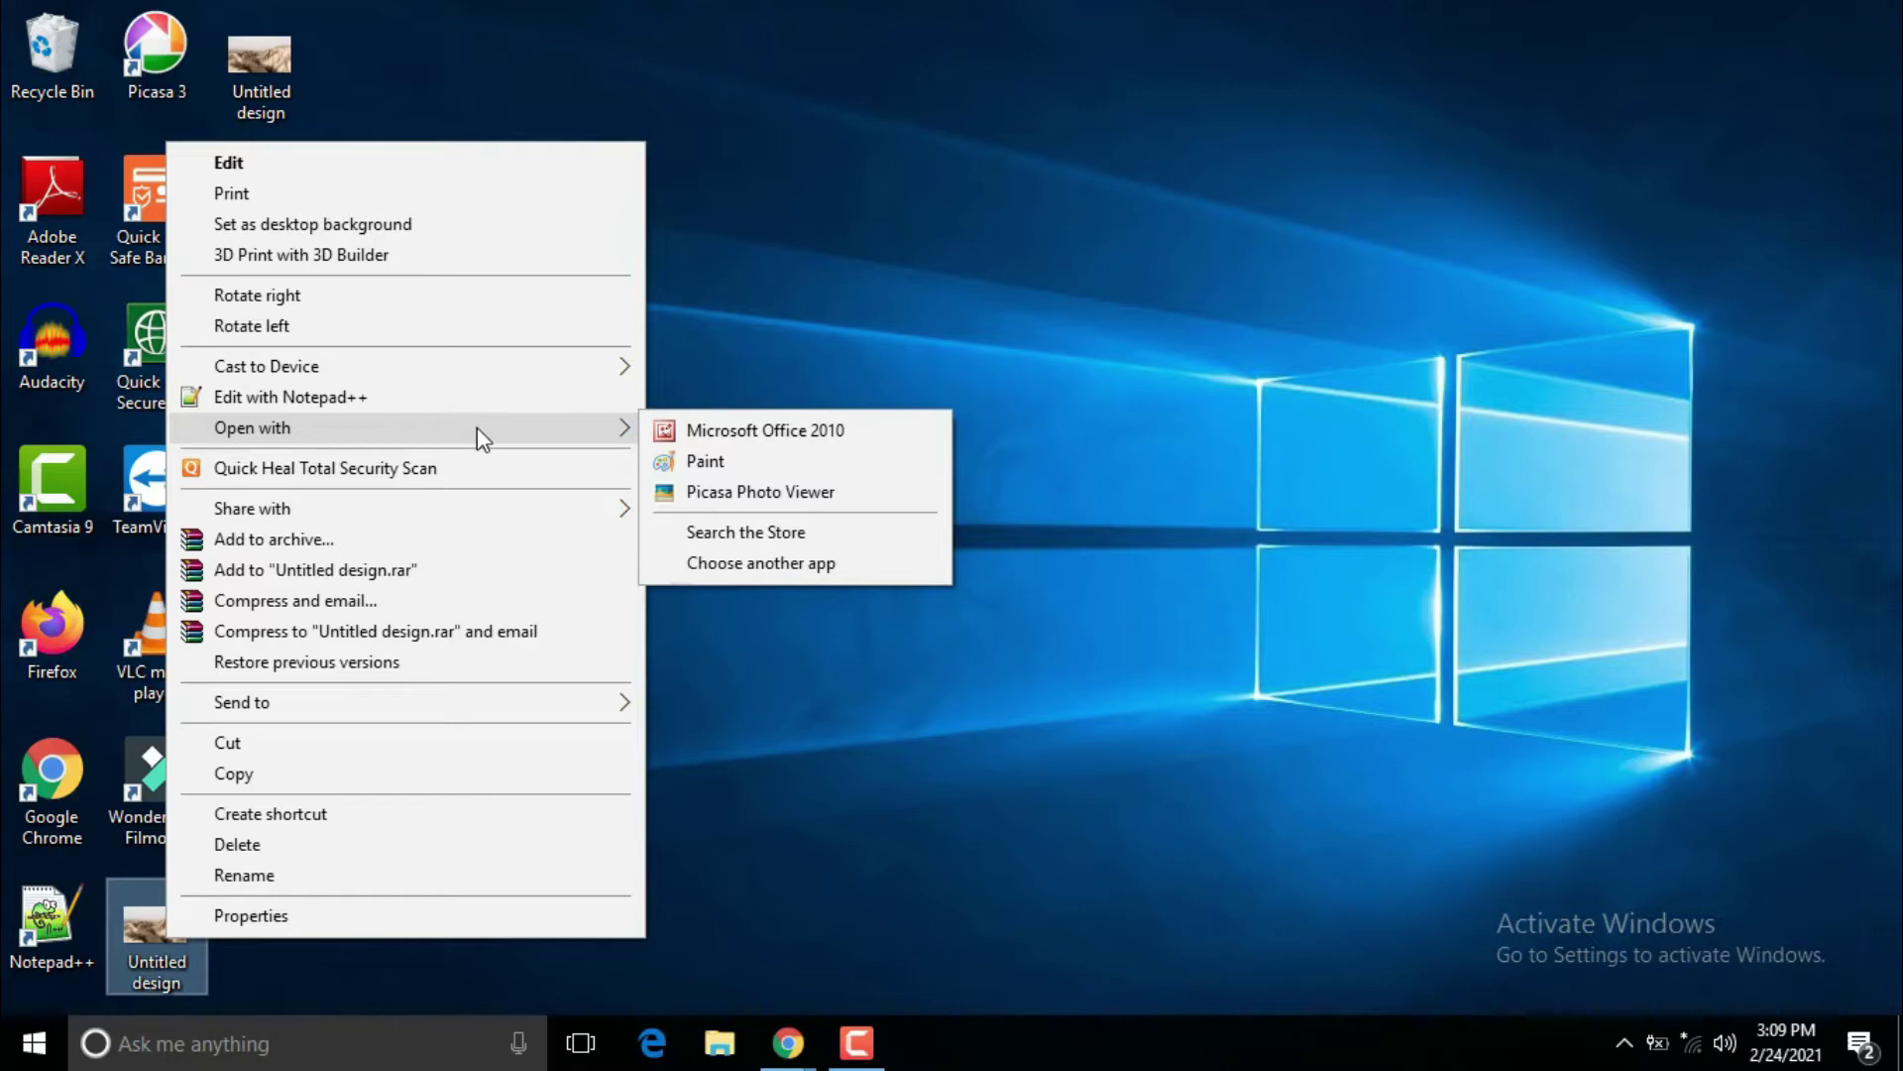
click(721, 492)
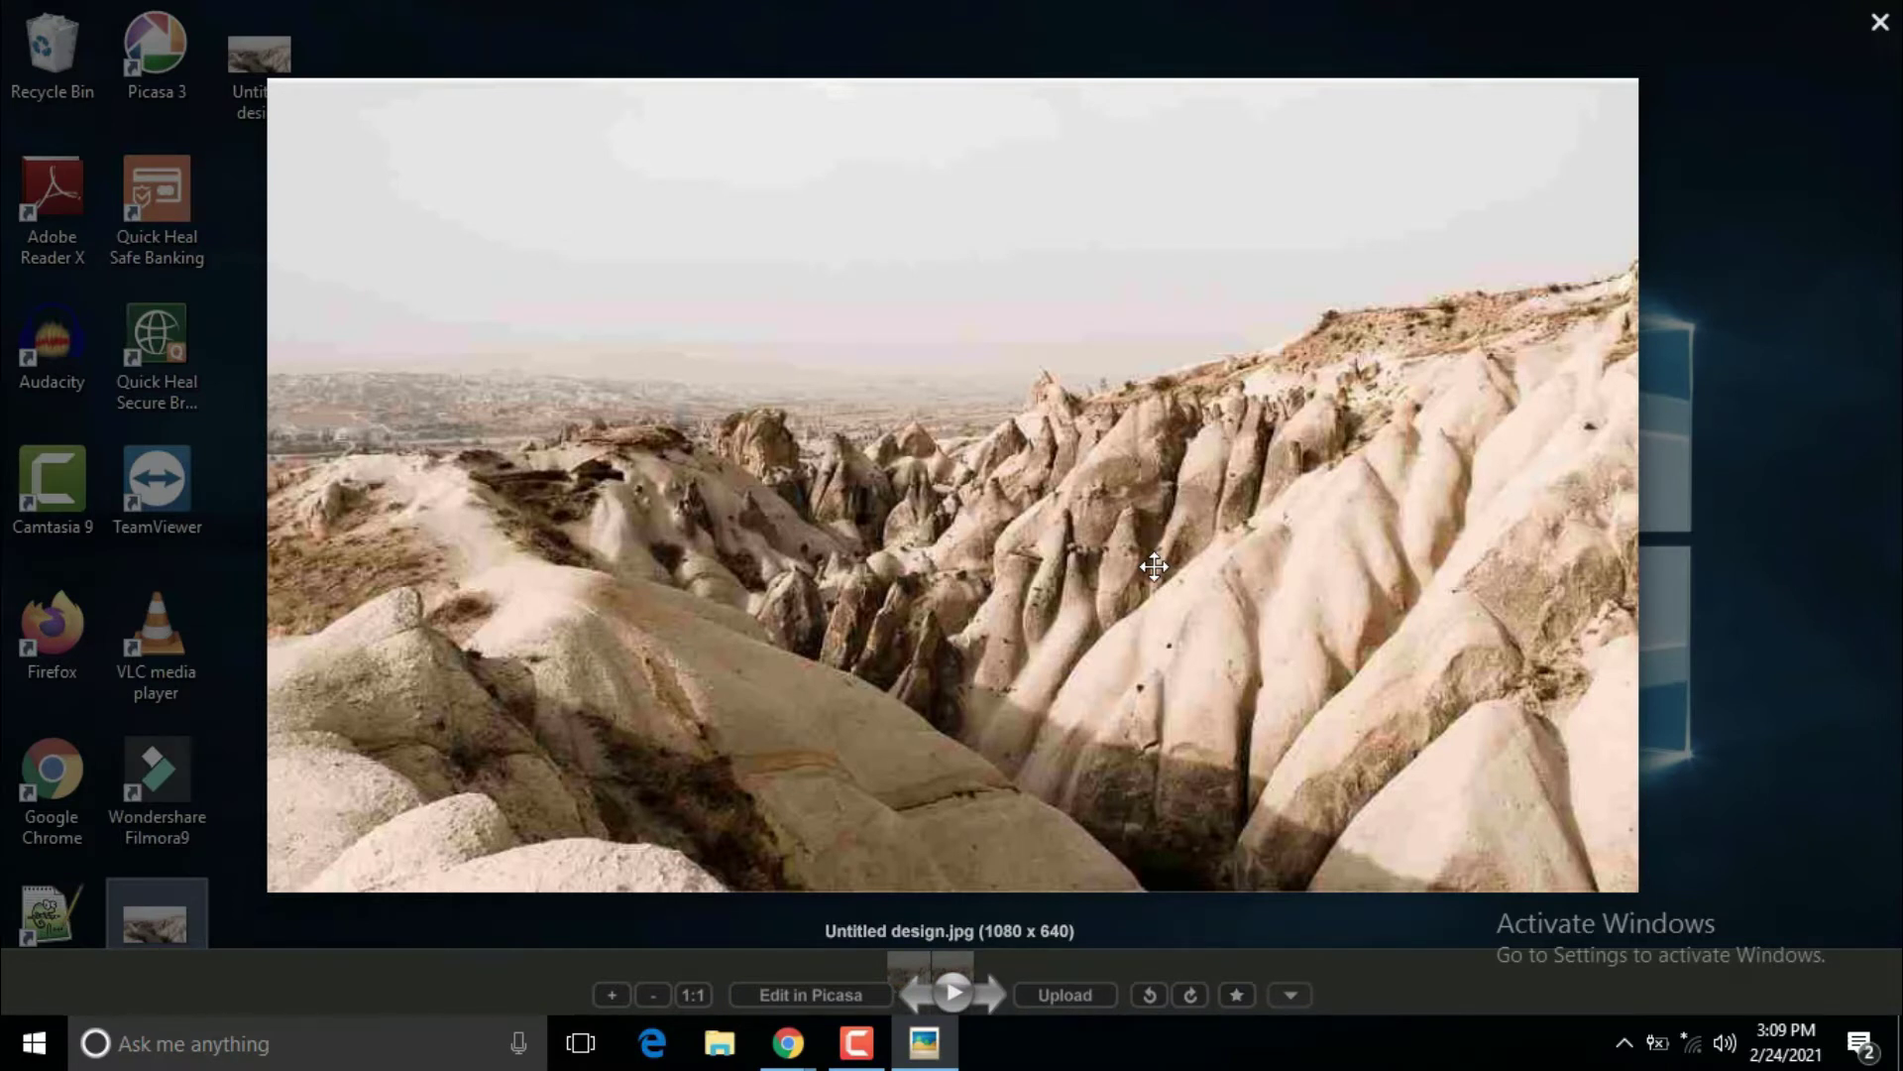
key(Right)
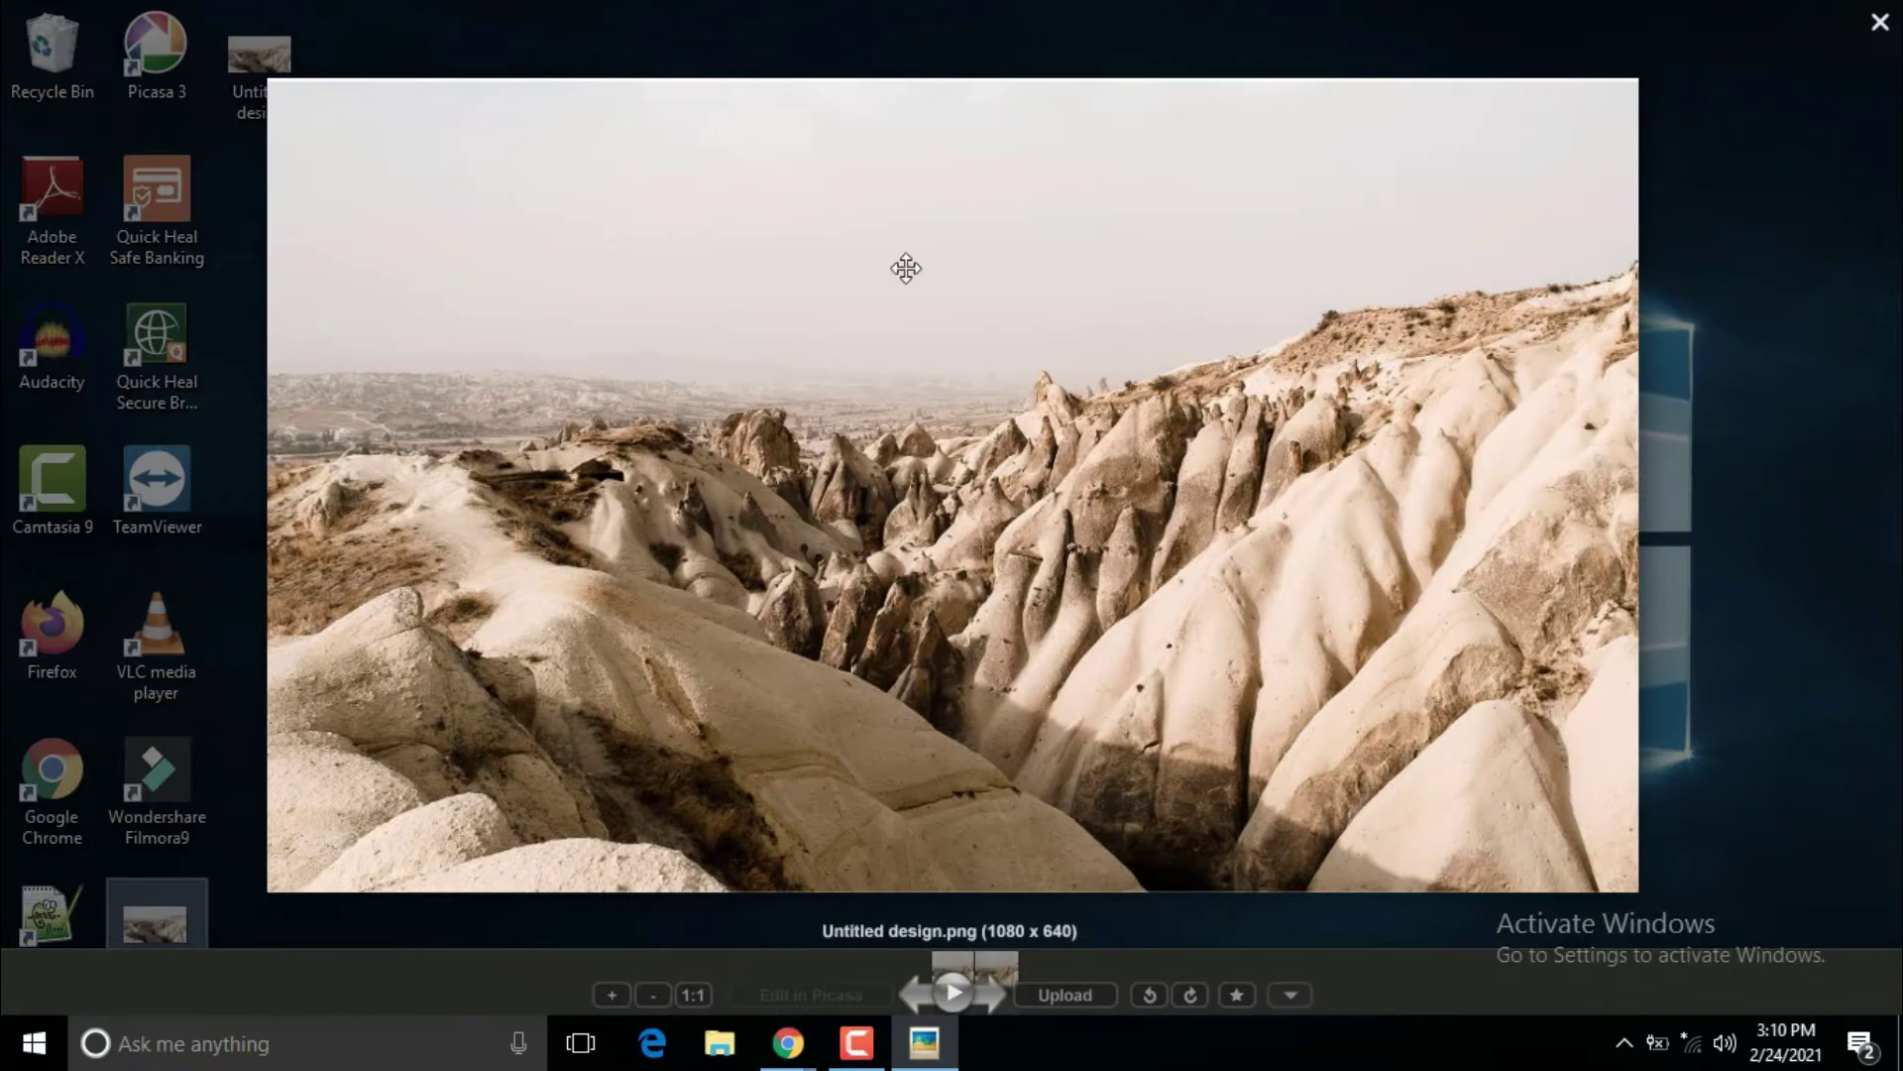
key(Right)
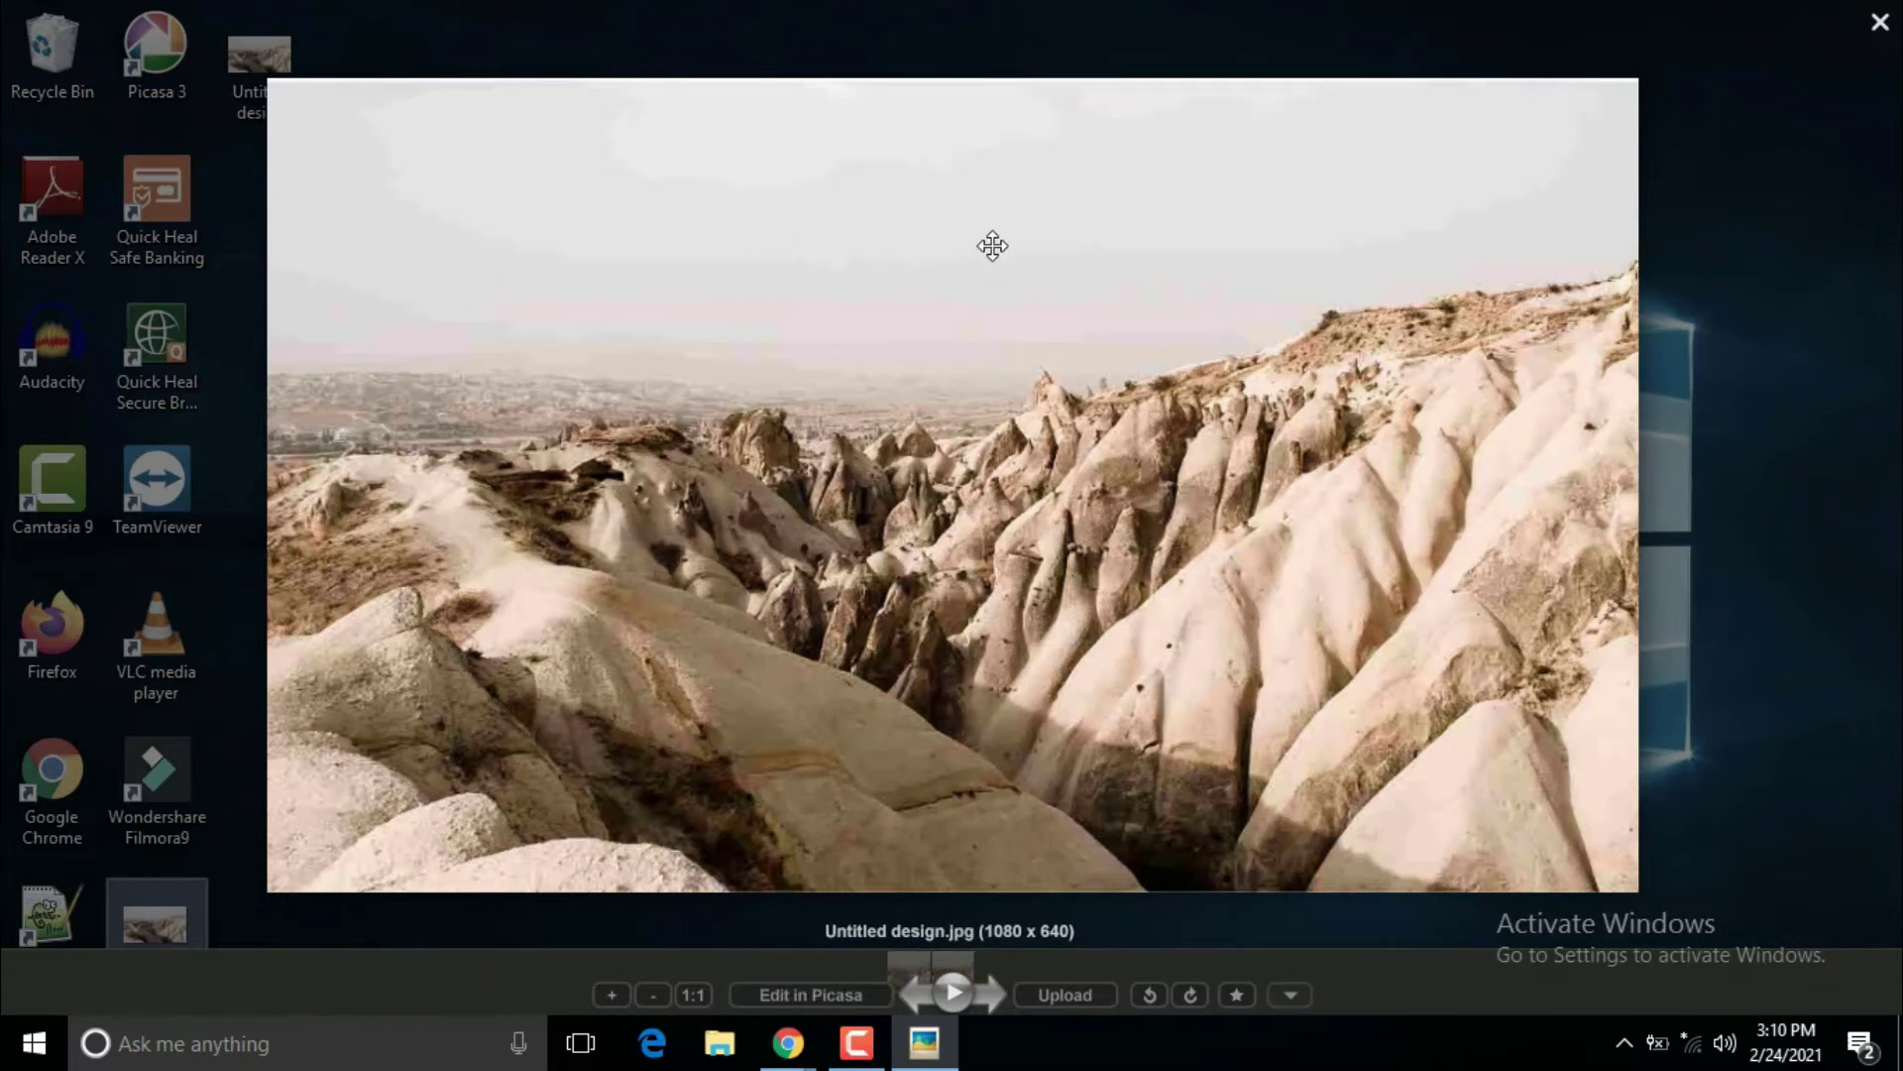
key(Left)
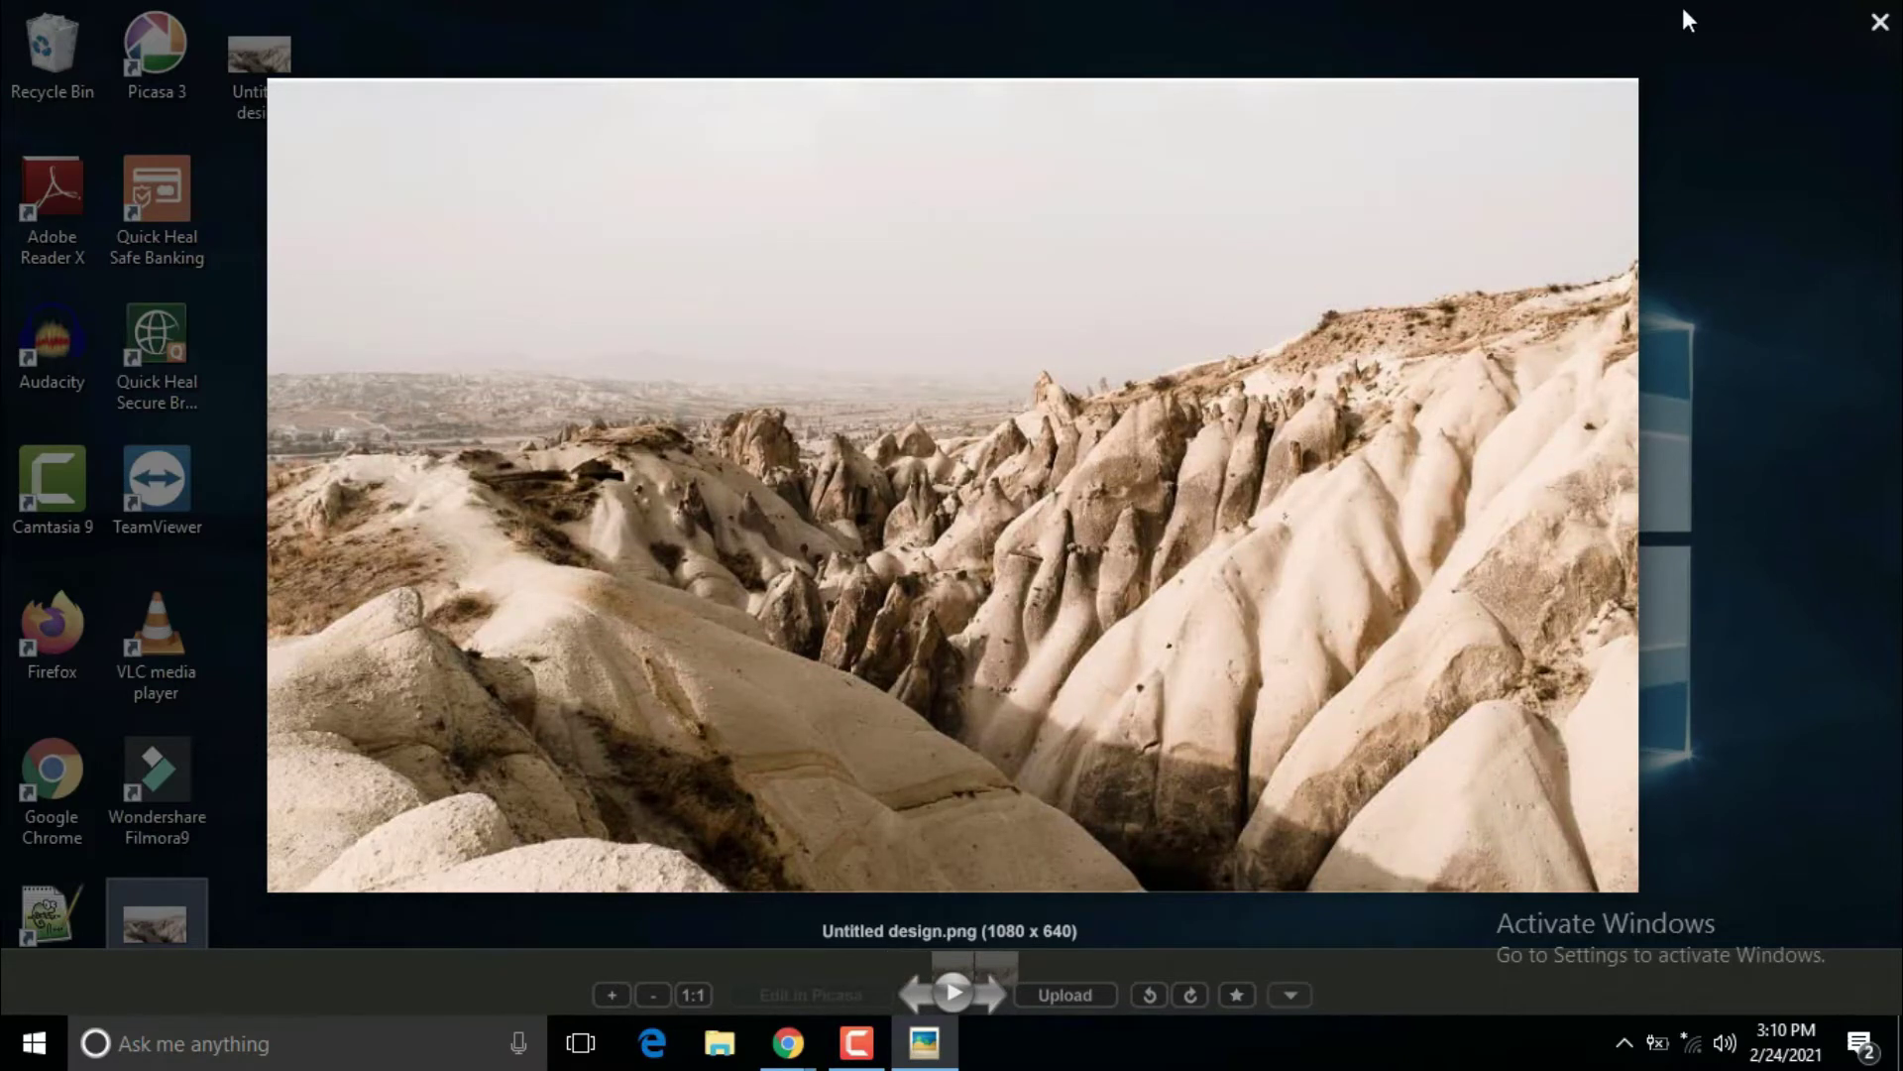
click(1880, 24)
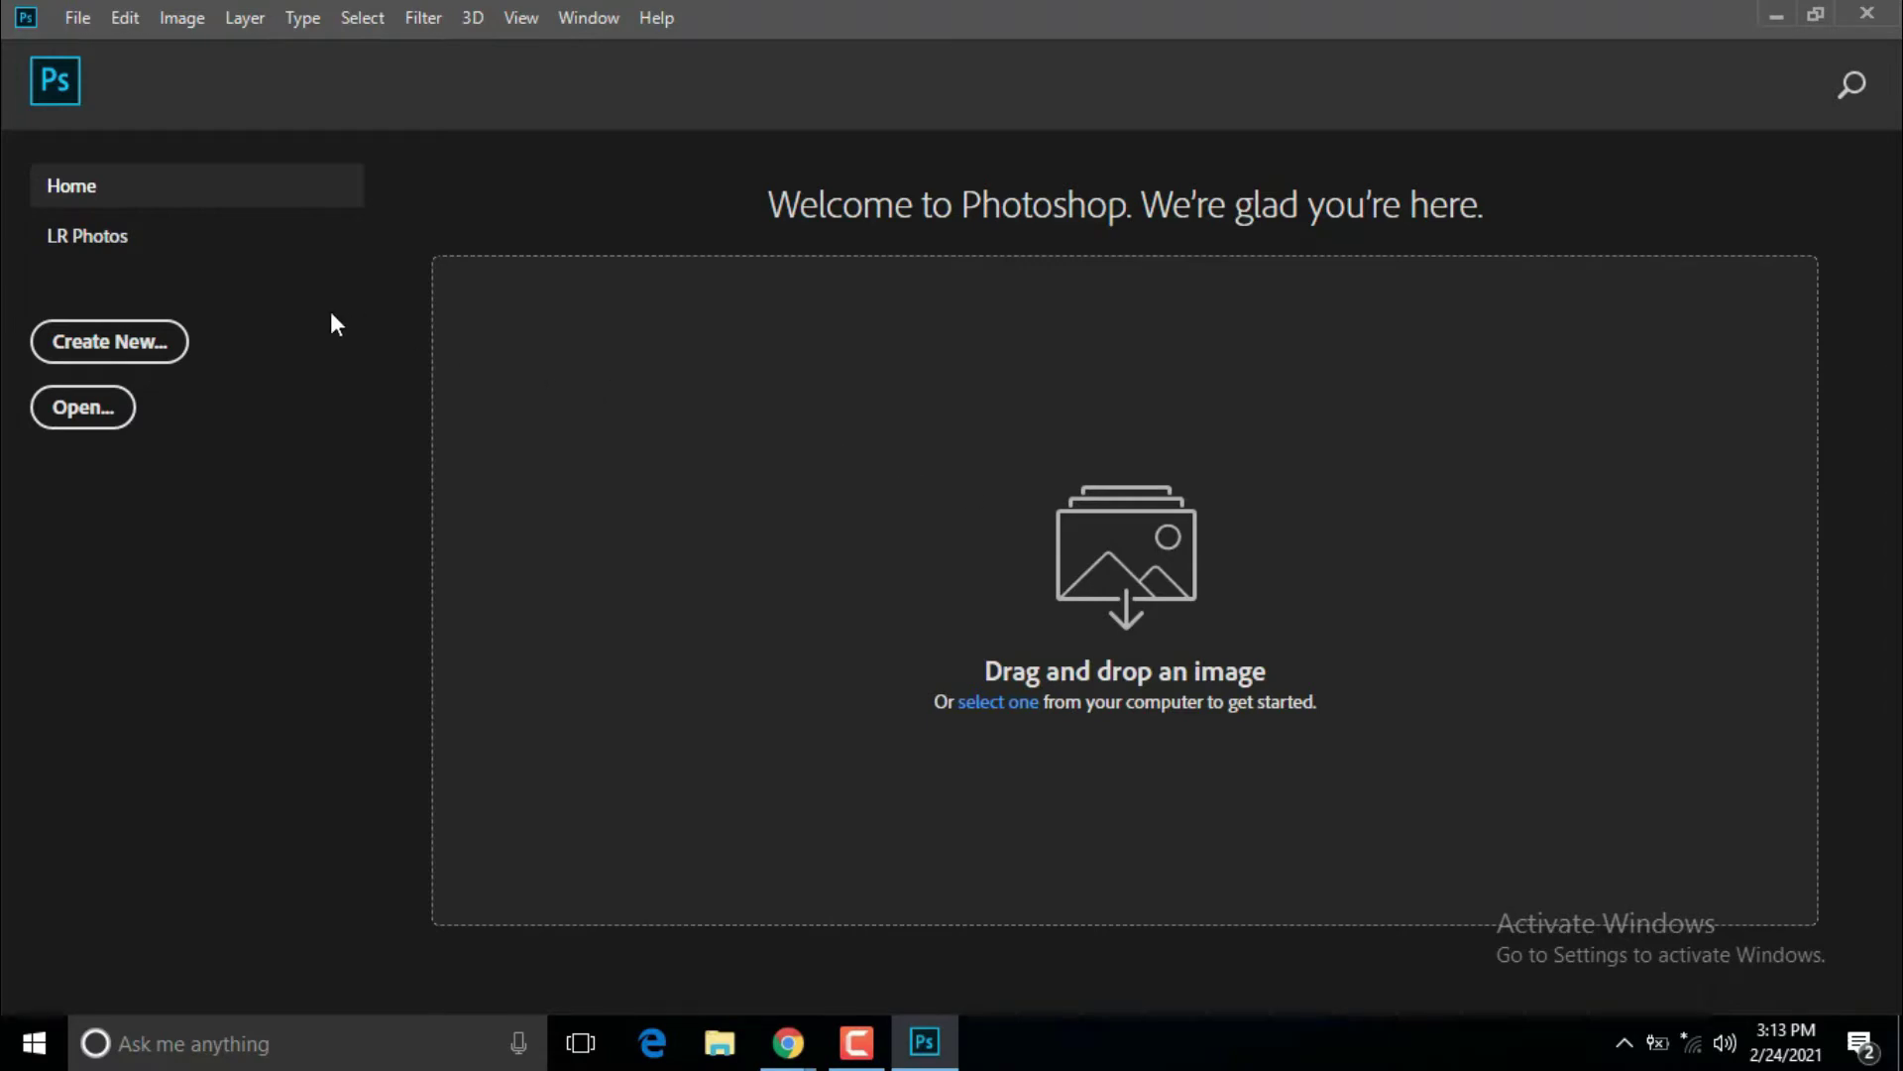
- Create a new document in pixel units with width 1080 and height 640
click(142, 347)
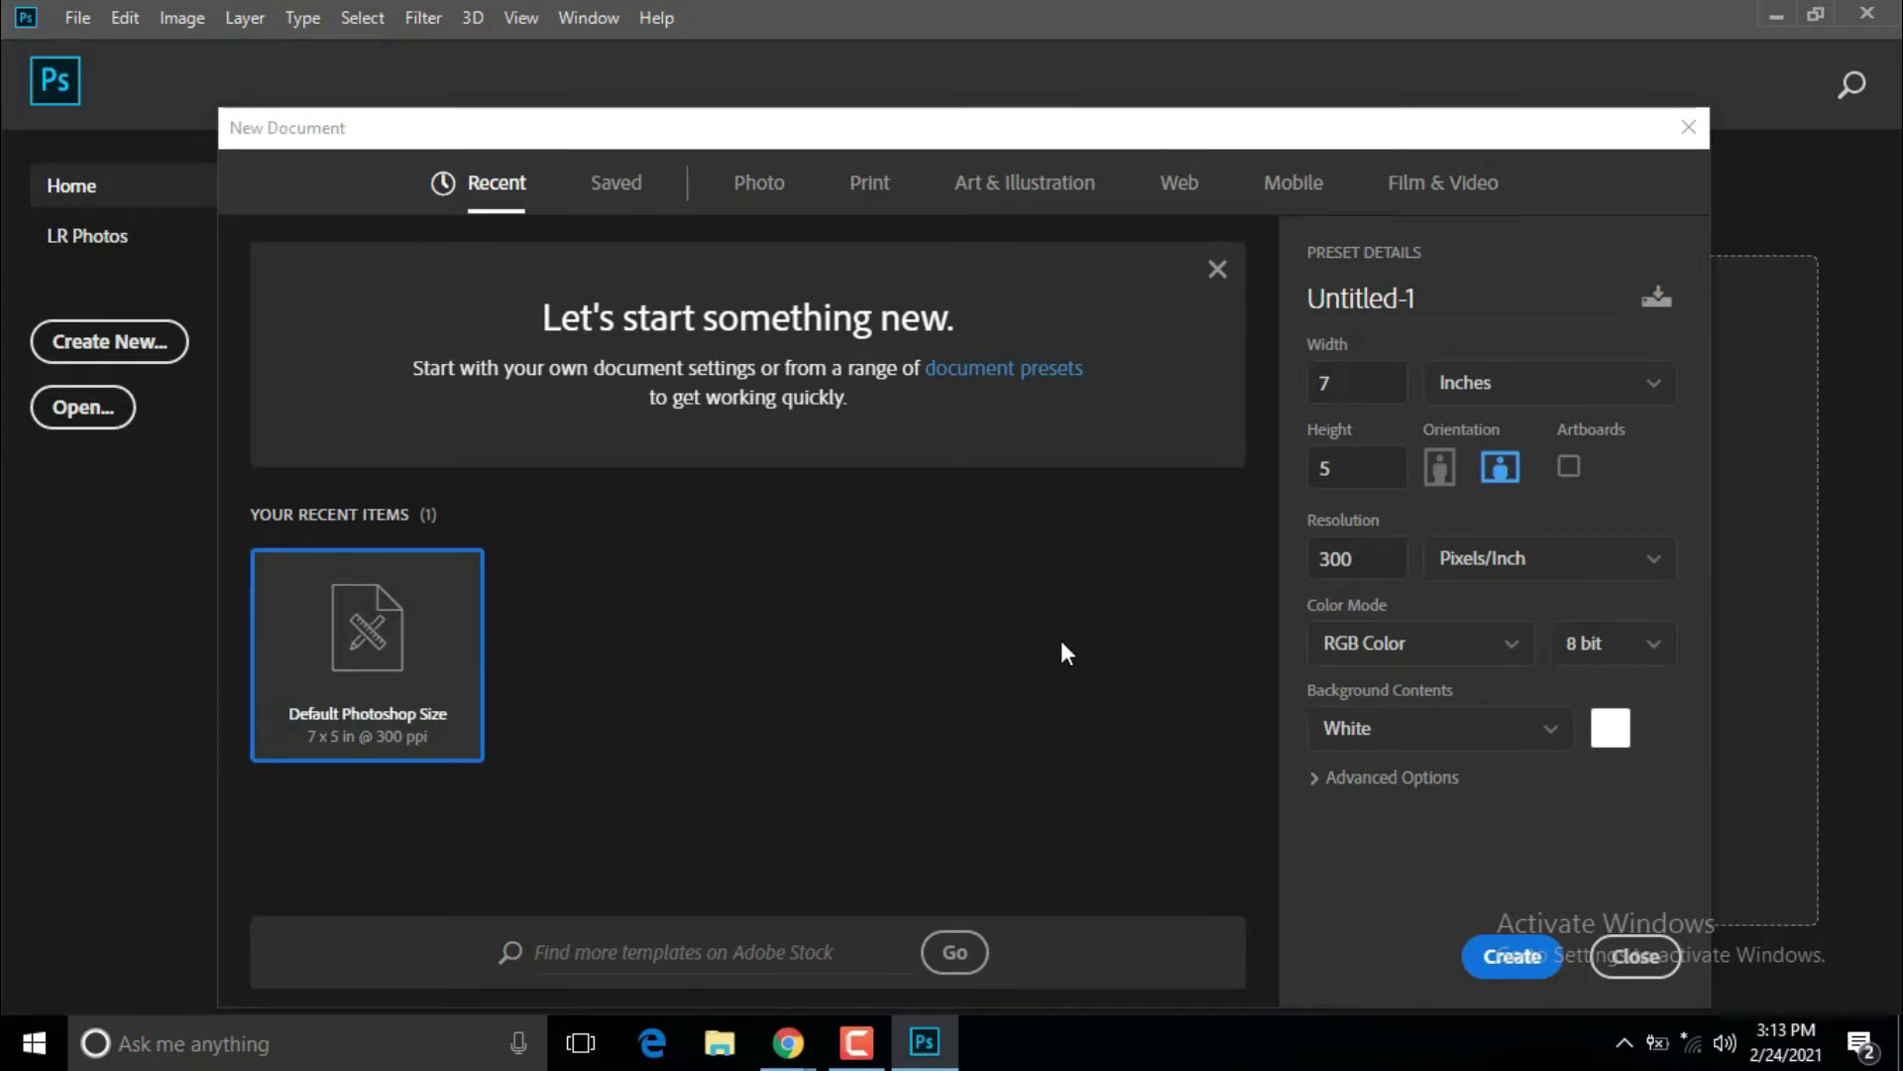
click(1654, 394)
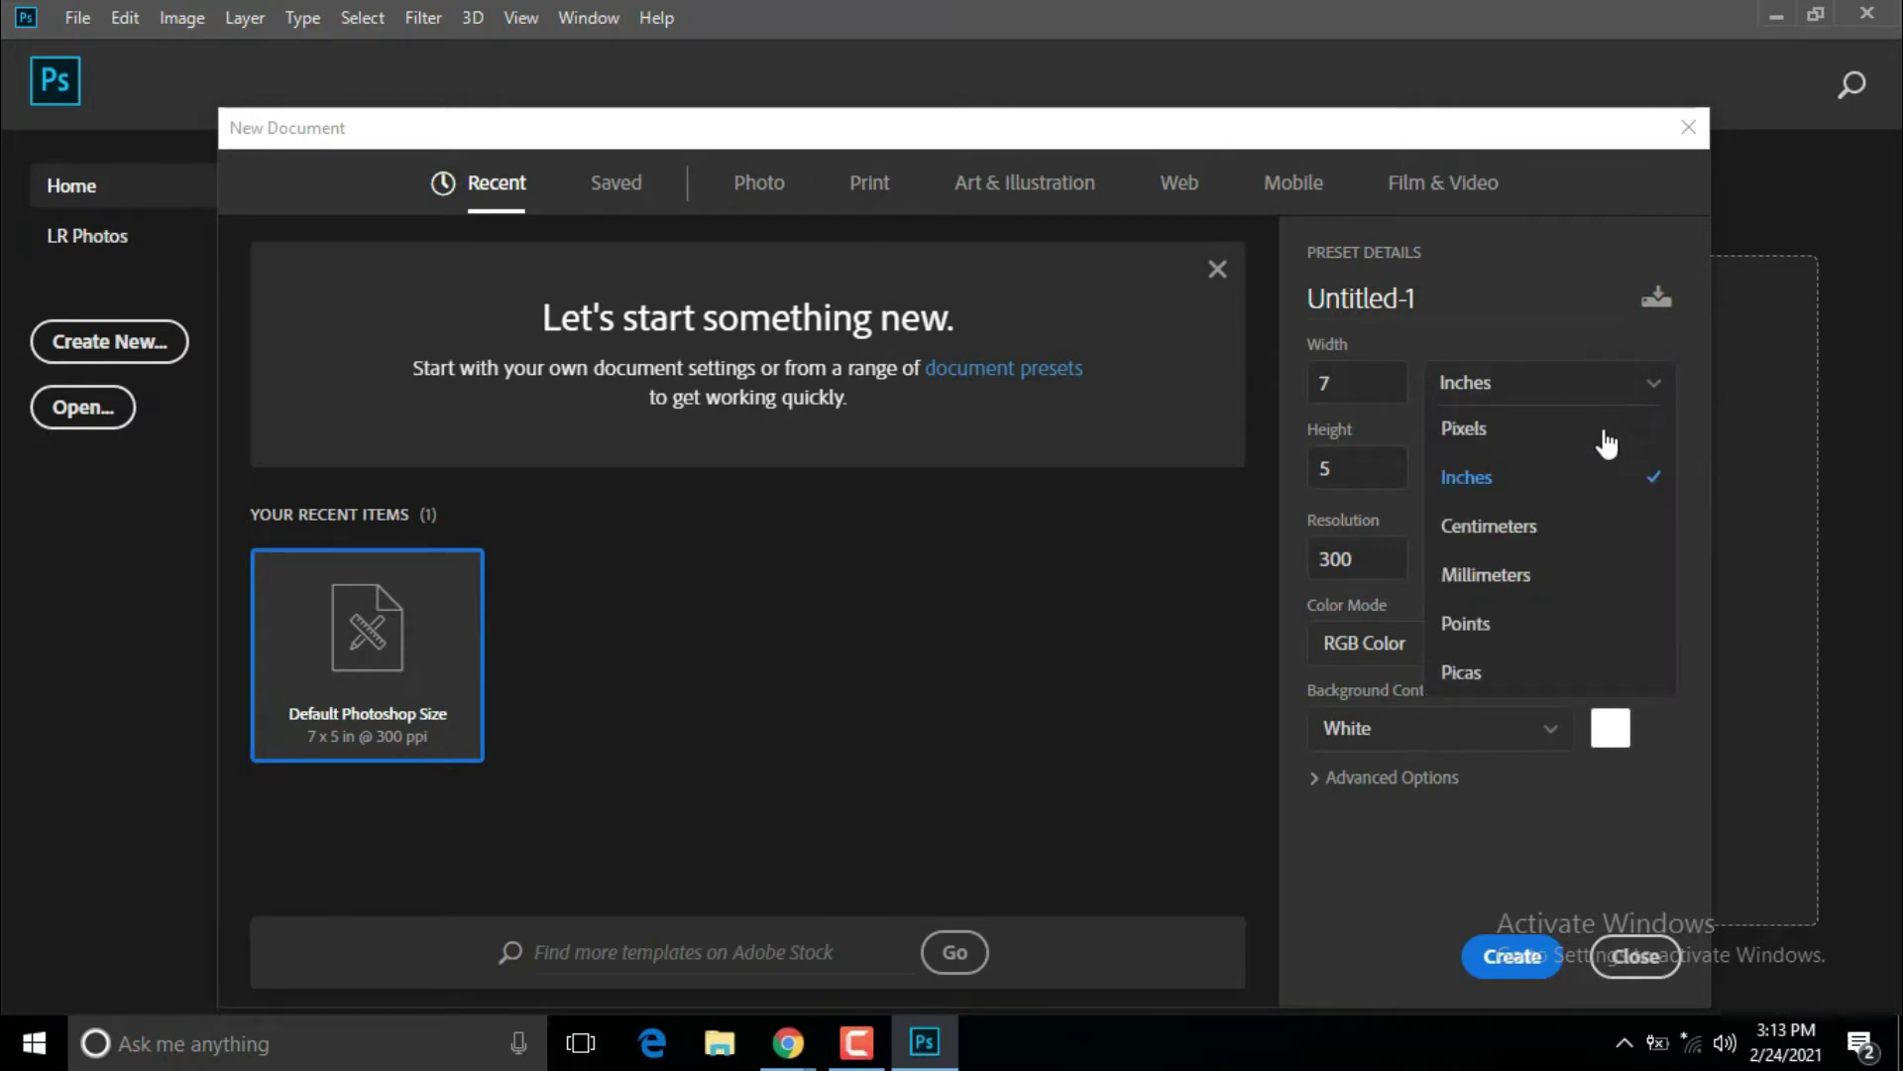
click(1509, 434)
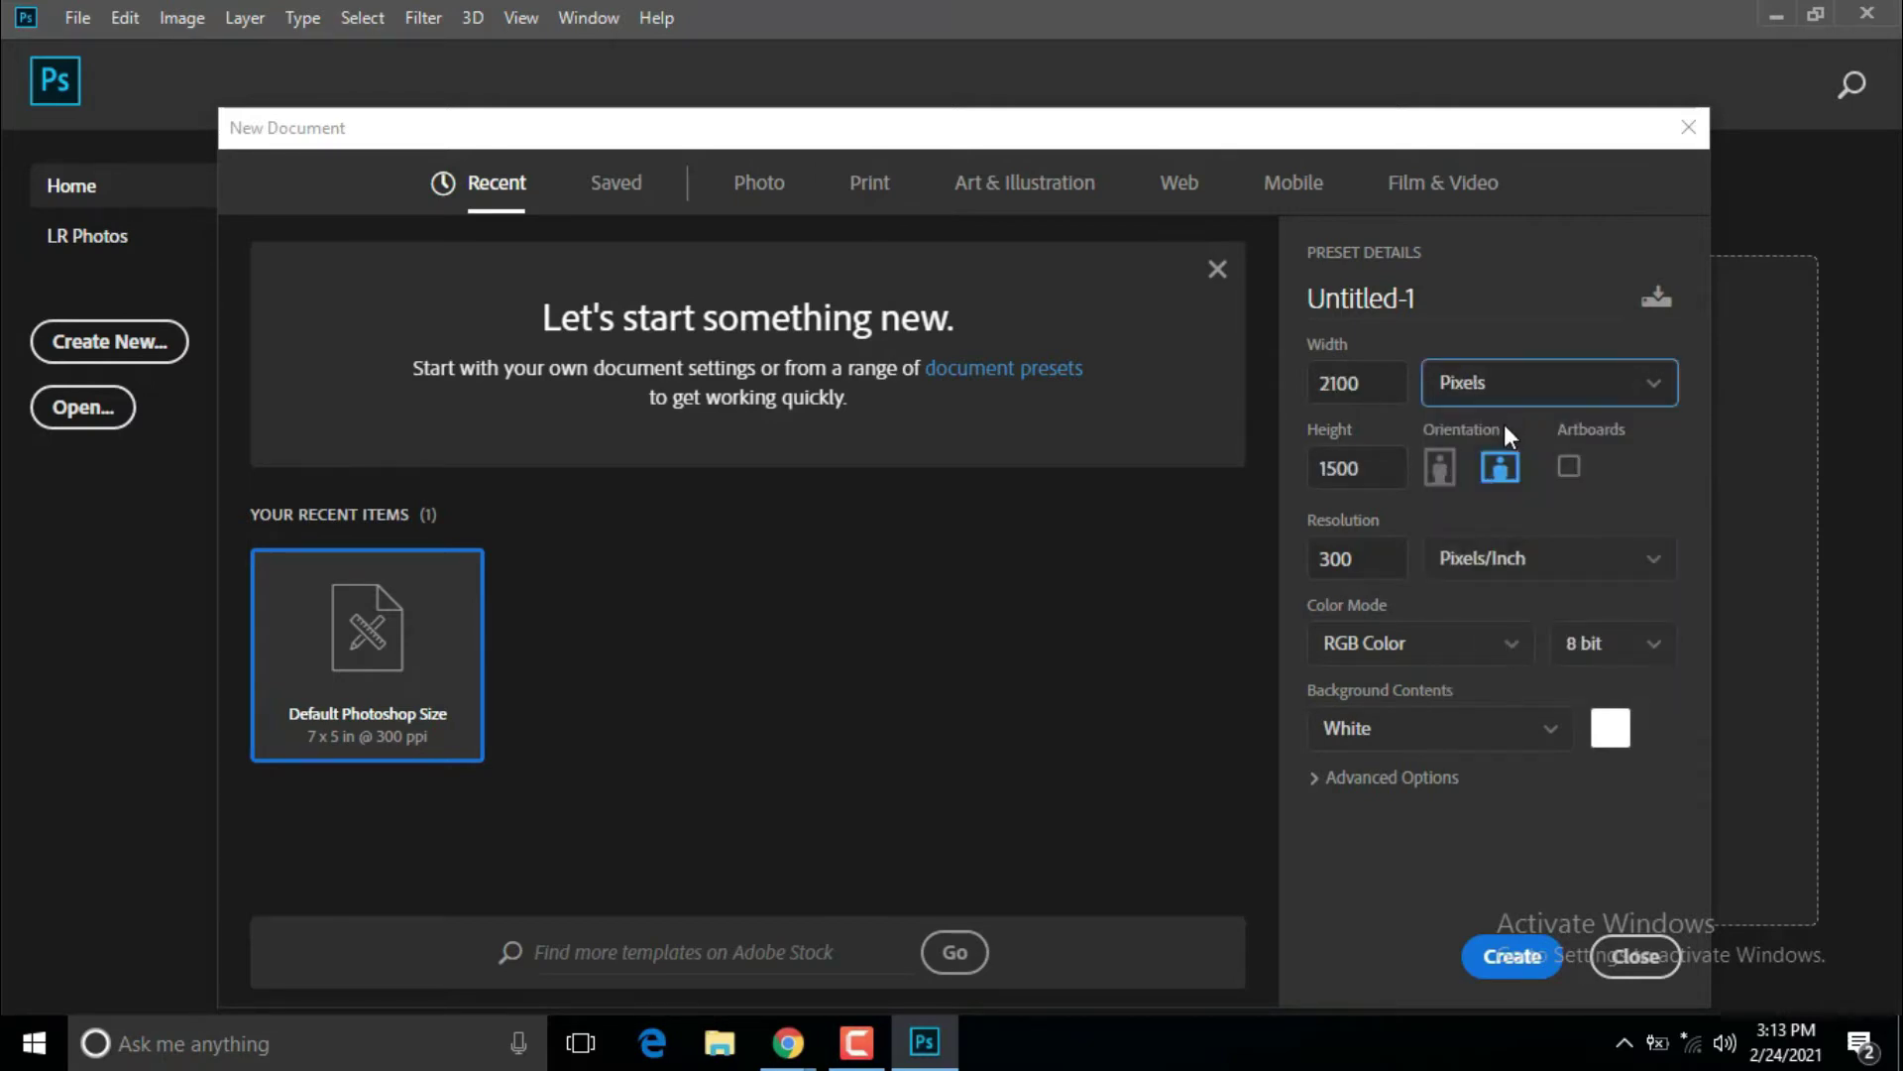
double_click(1376, 380)
key(BackSpace)
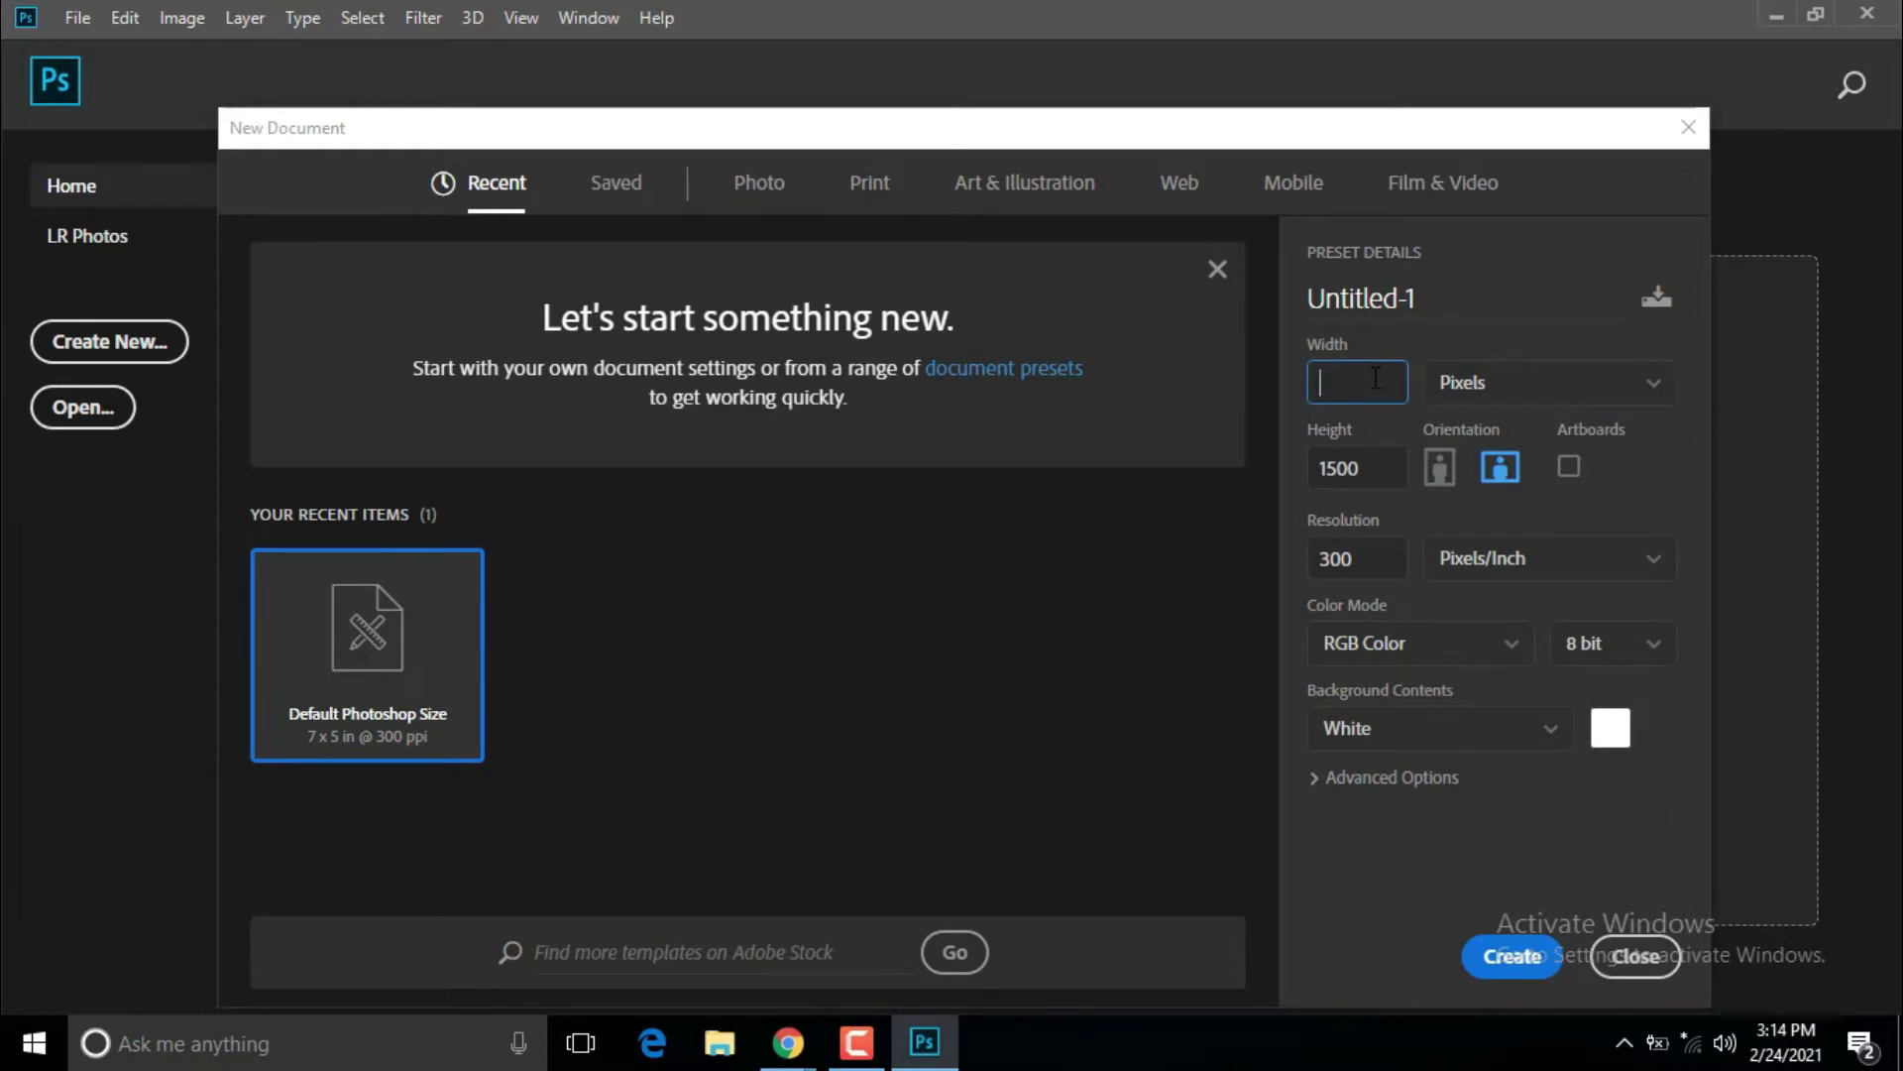
text(1080)
click(1376, 464)
double_click(1376, 464)
key(BackSpace)
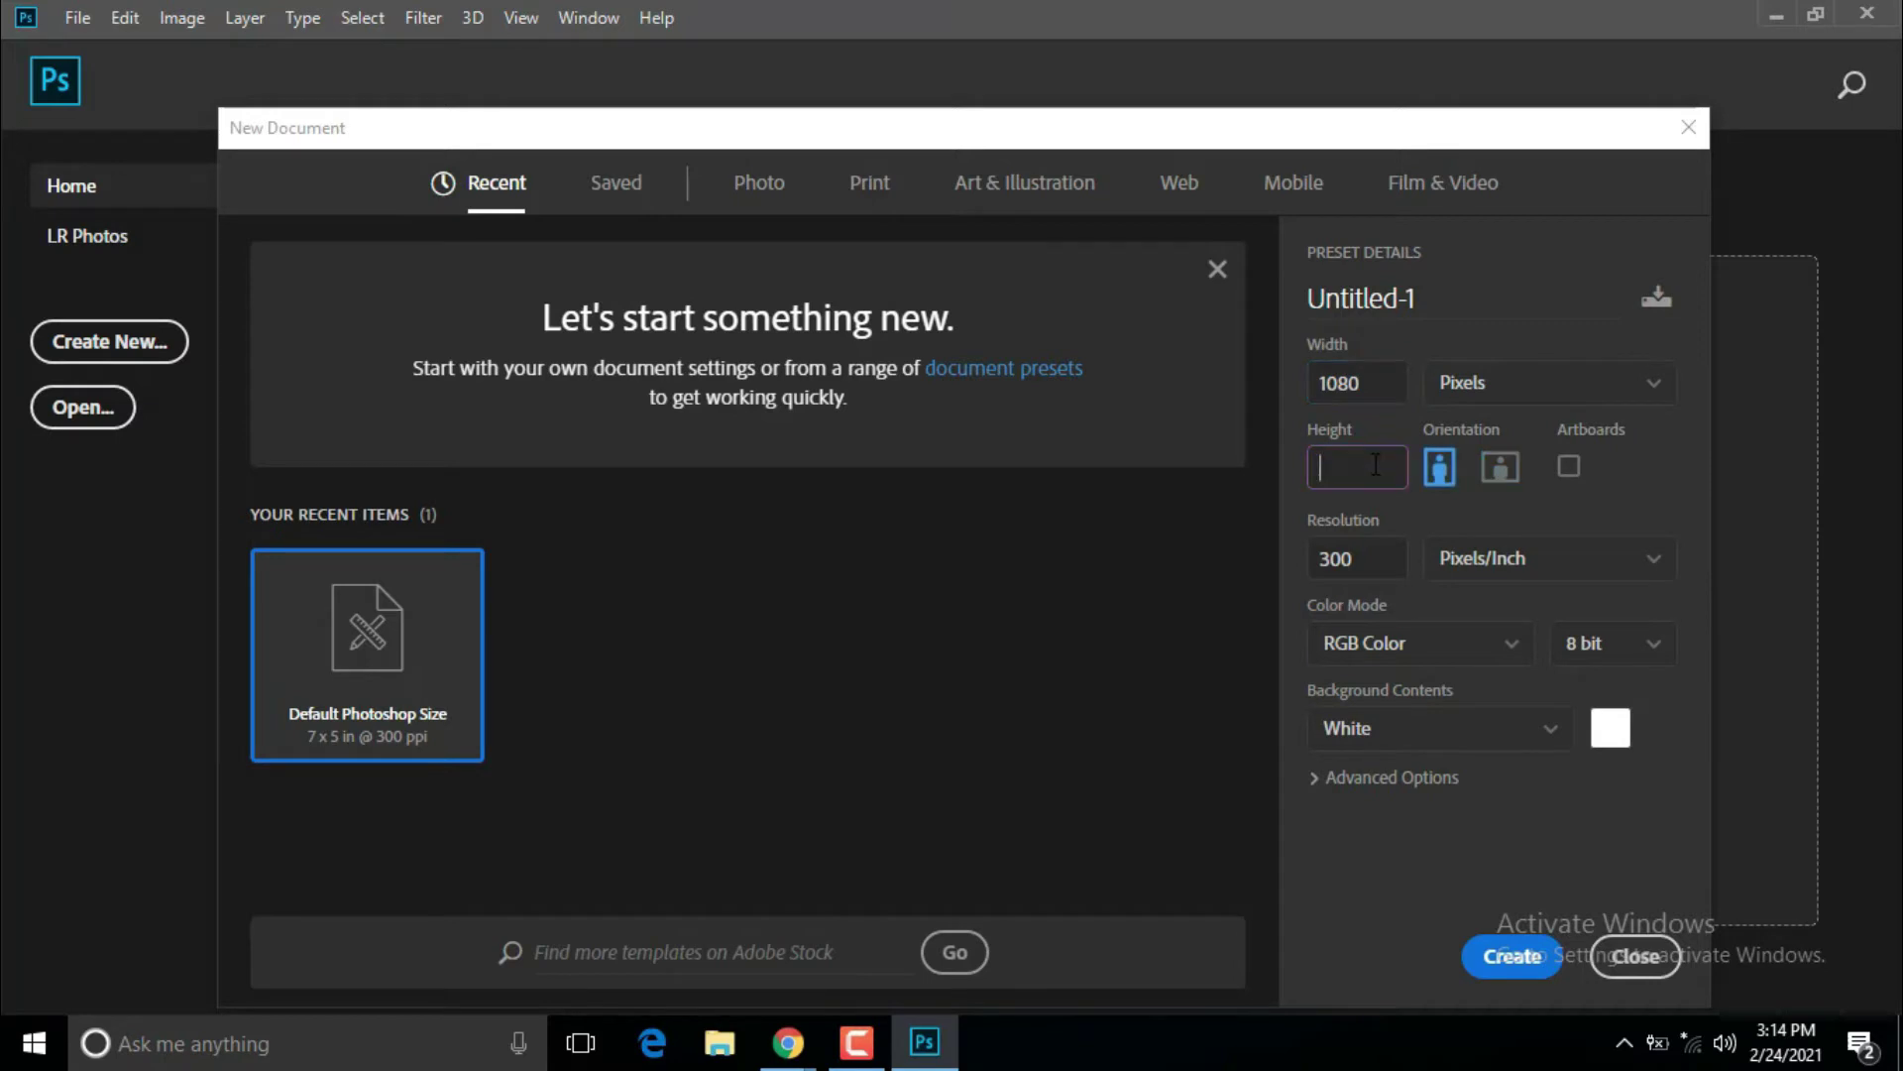
text(640)
click(1505, 960)
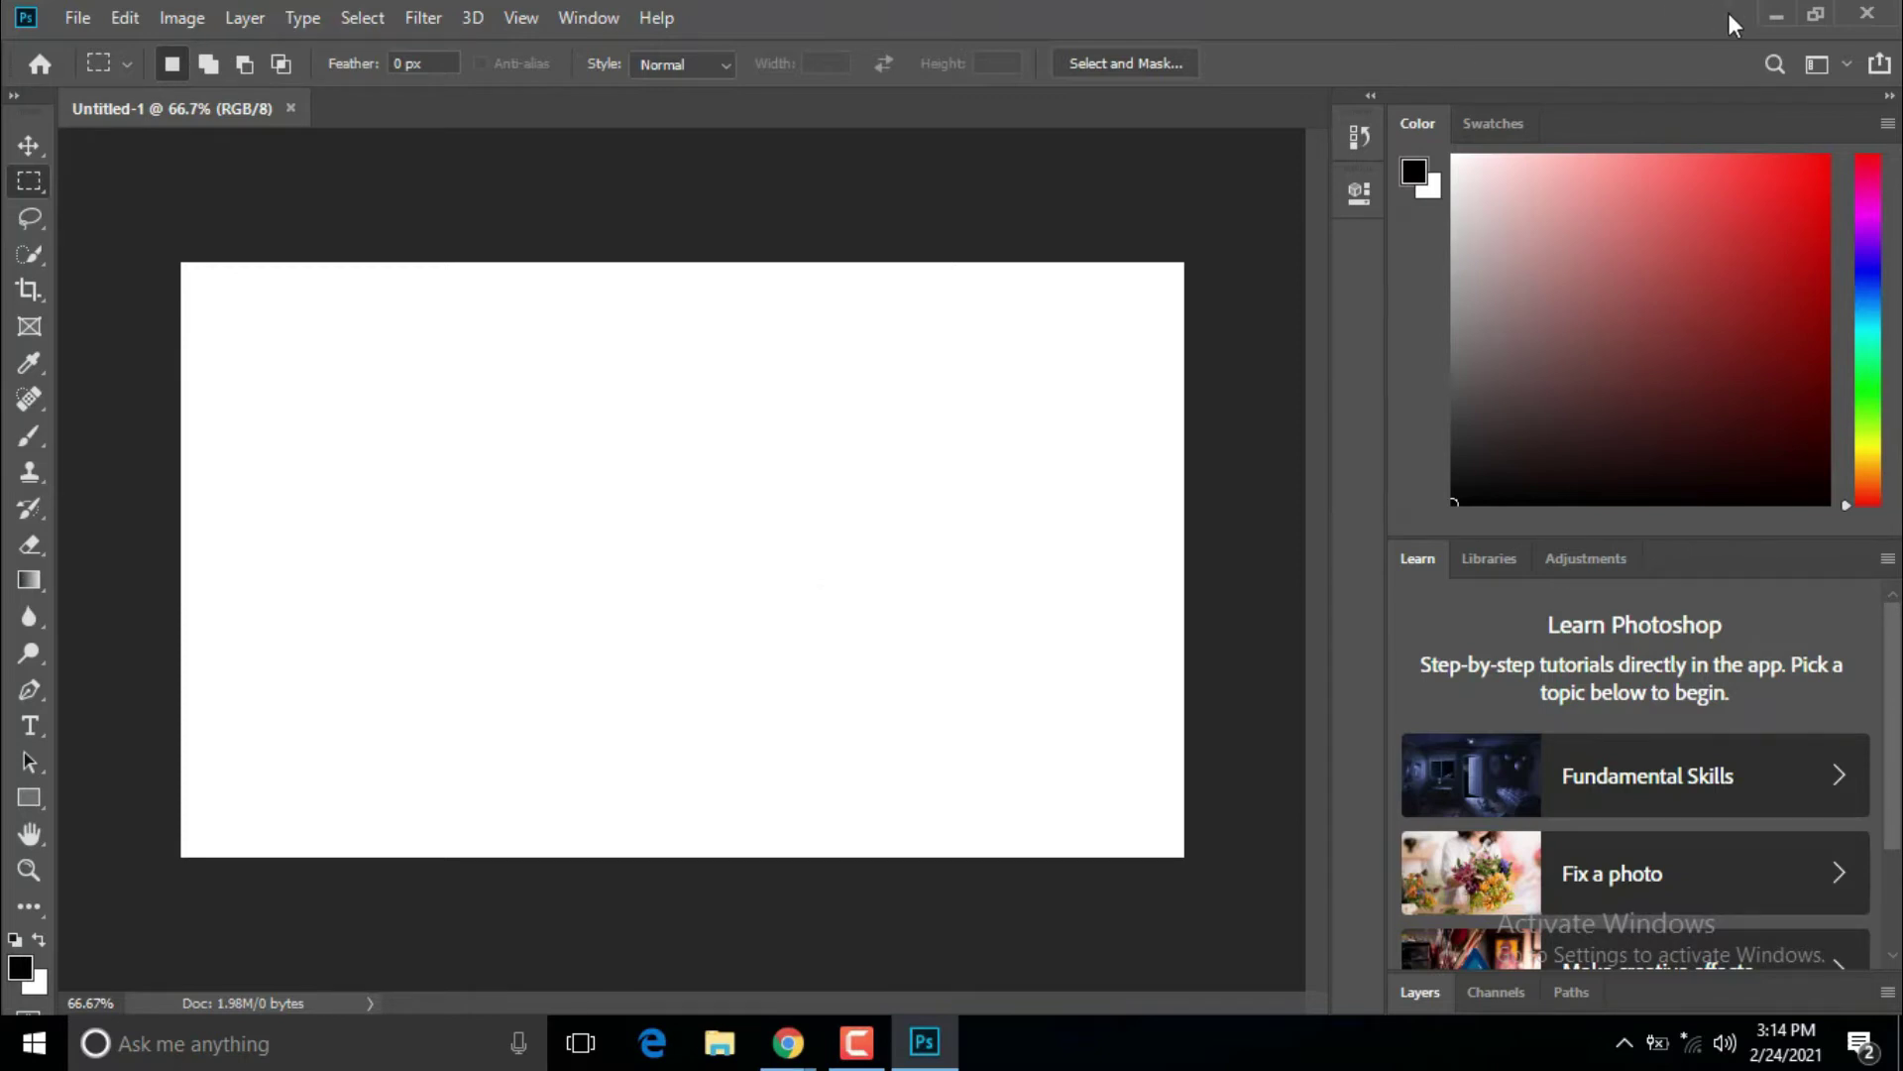
- Browse the Desktop through File > Open, then close the dialog without opening anything
click(75, 17)
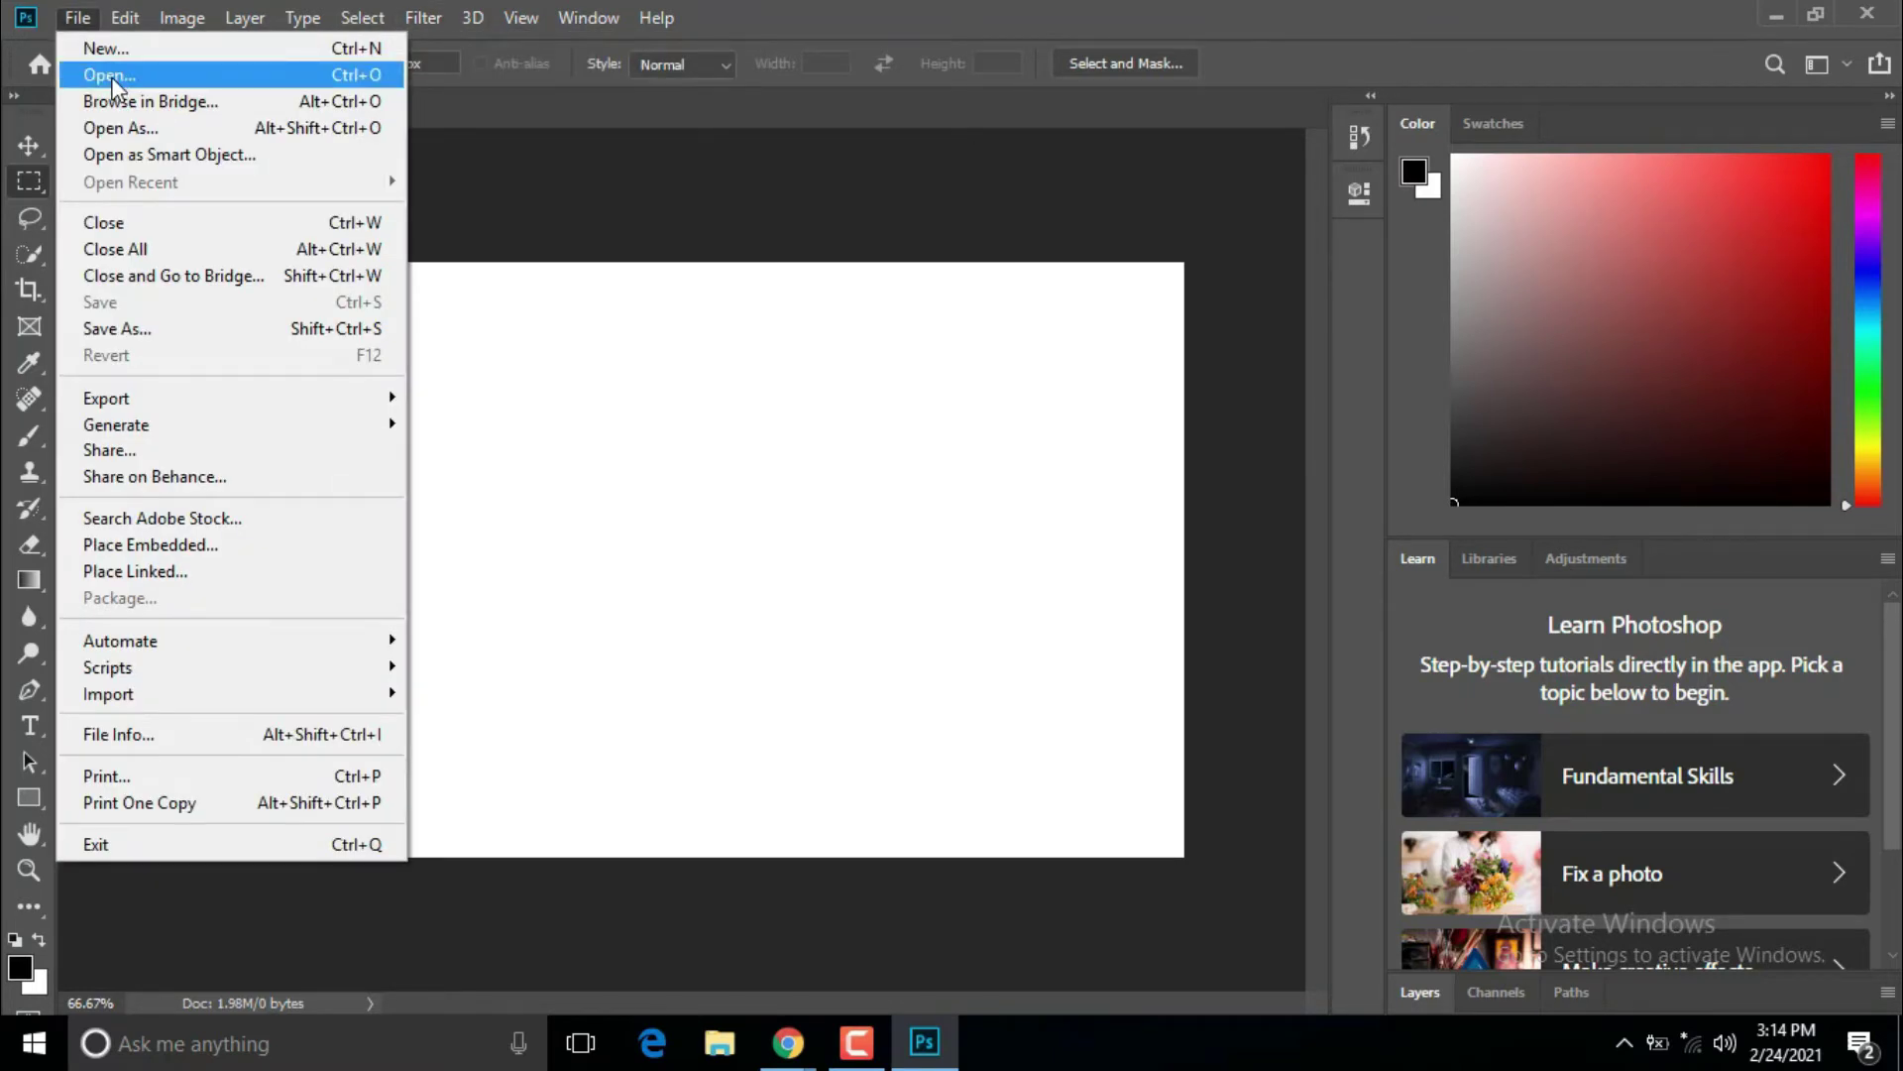
click(111, 75)
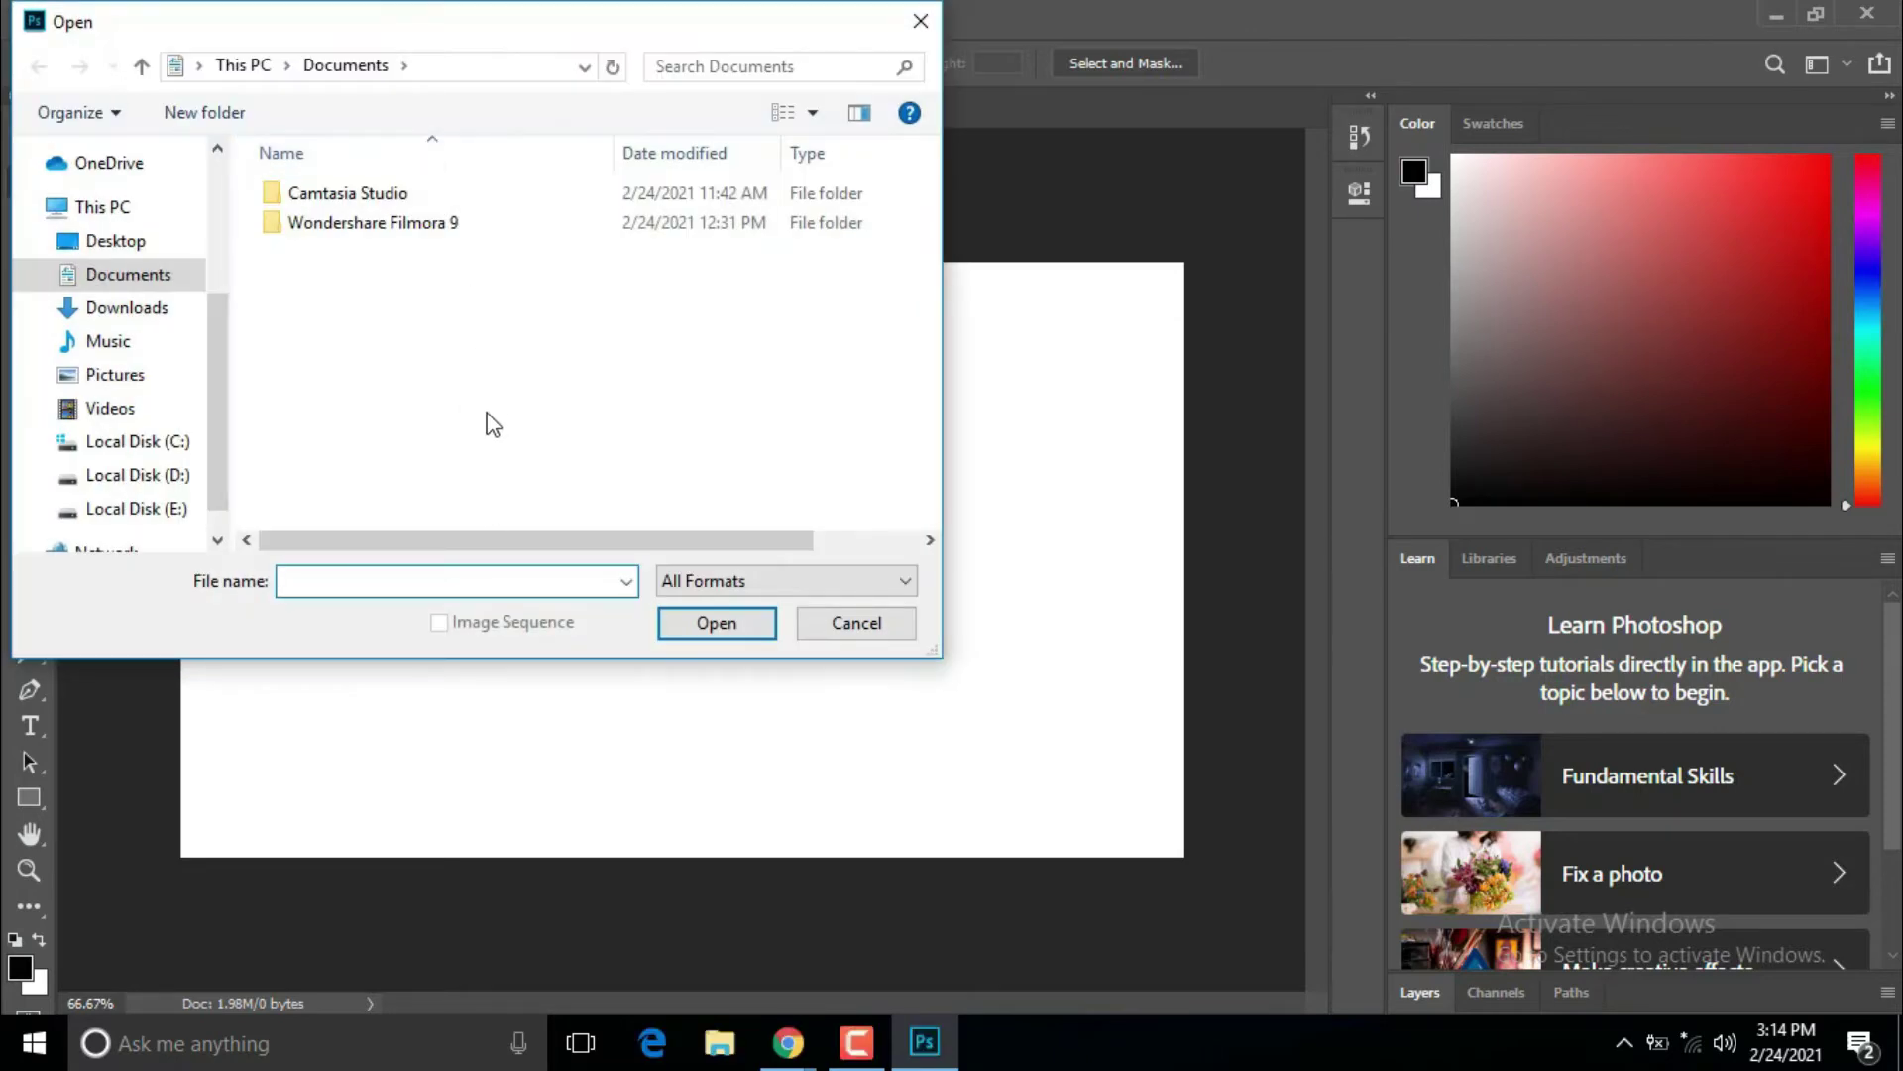
click(116, 241)
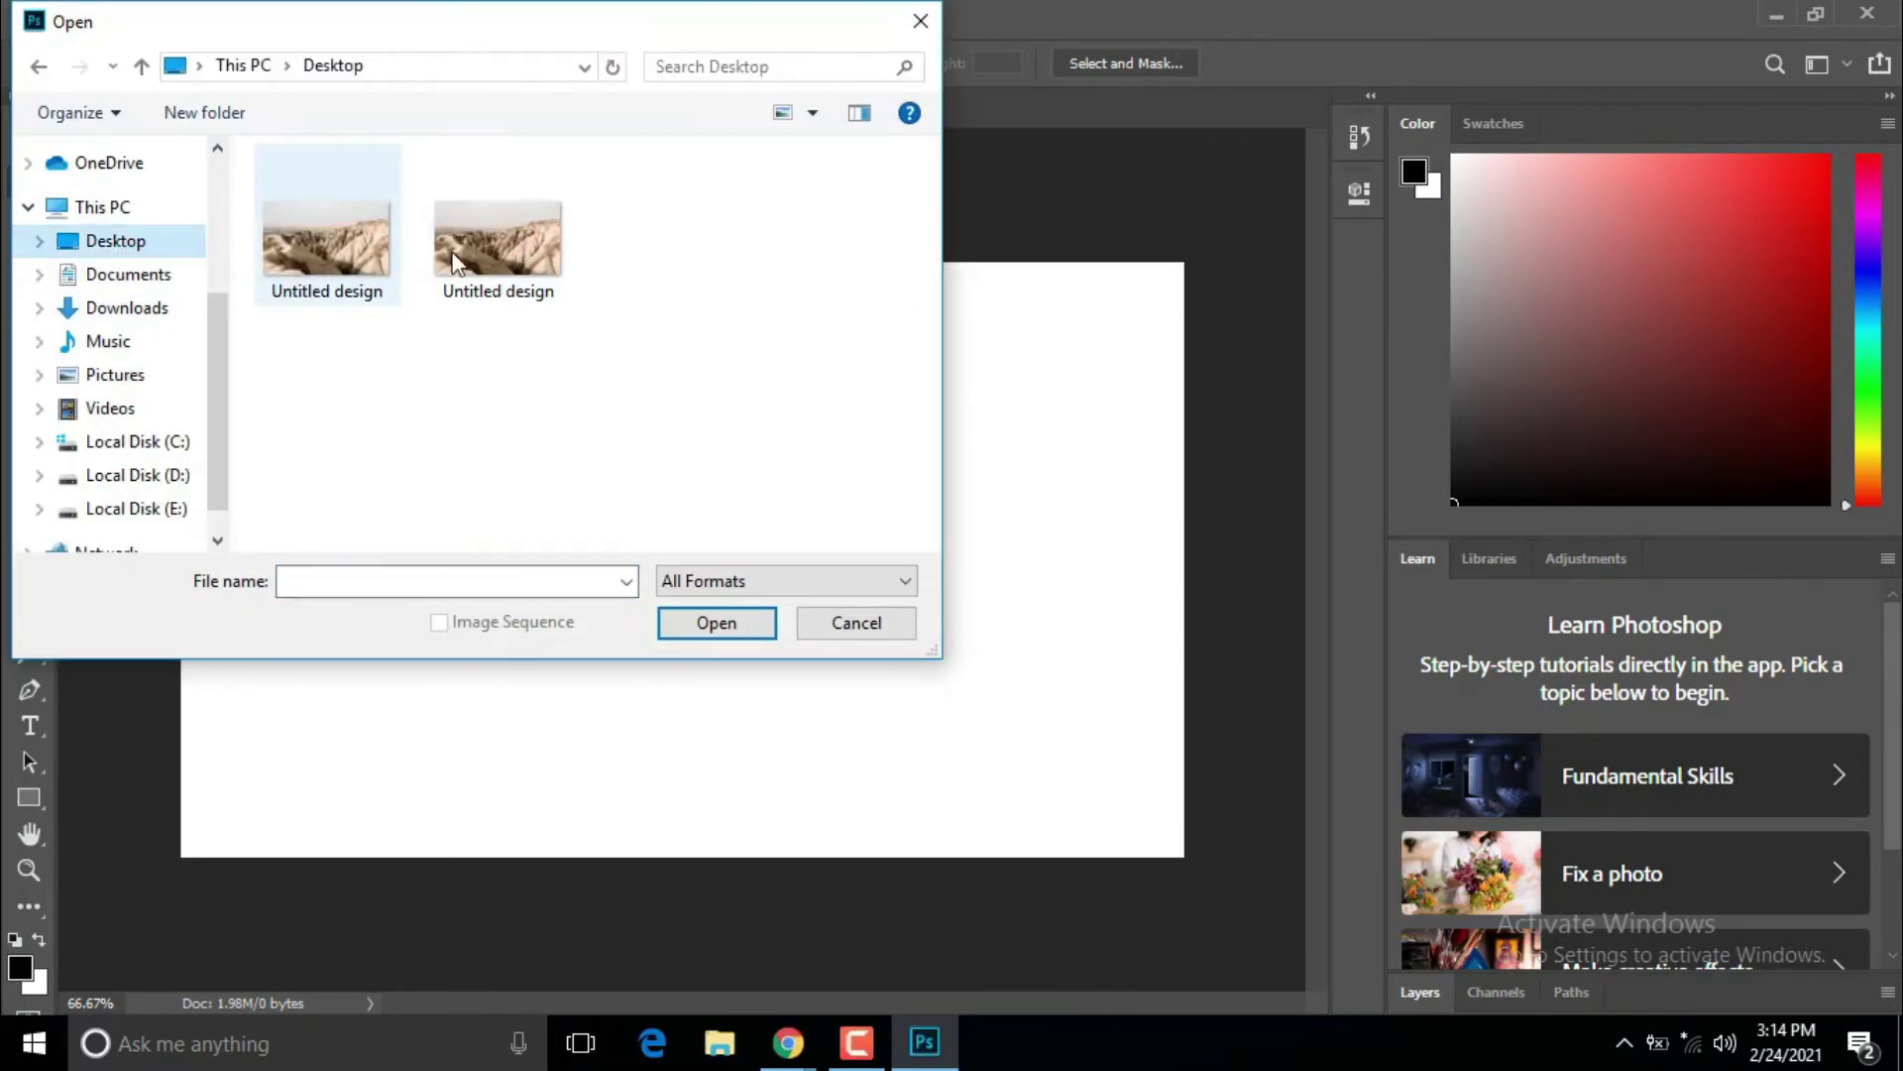
click(921, 21)
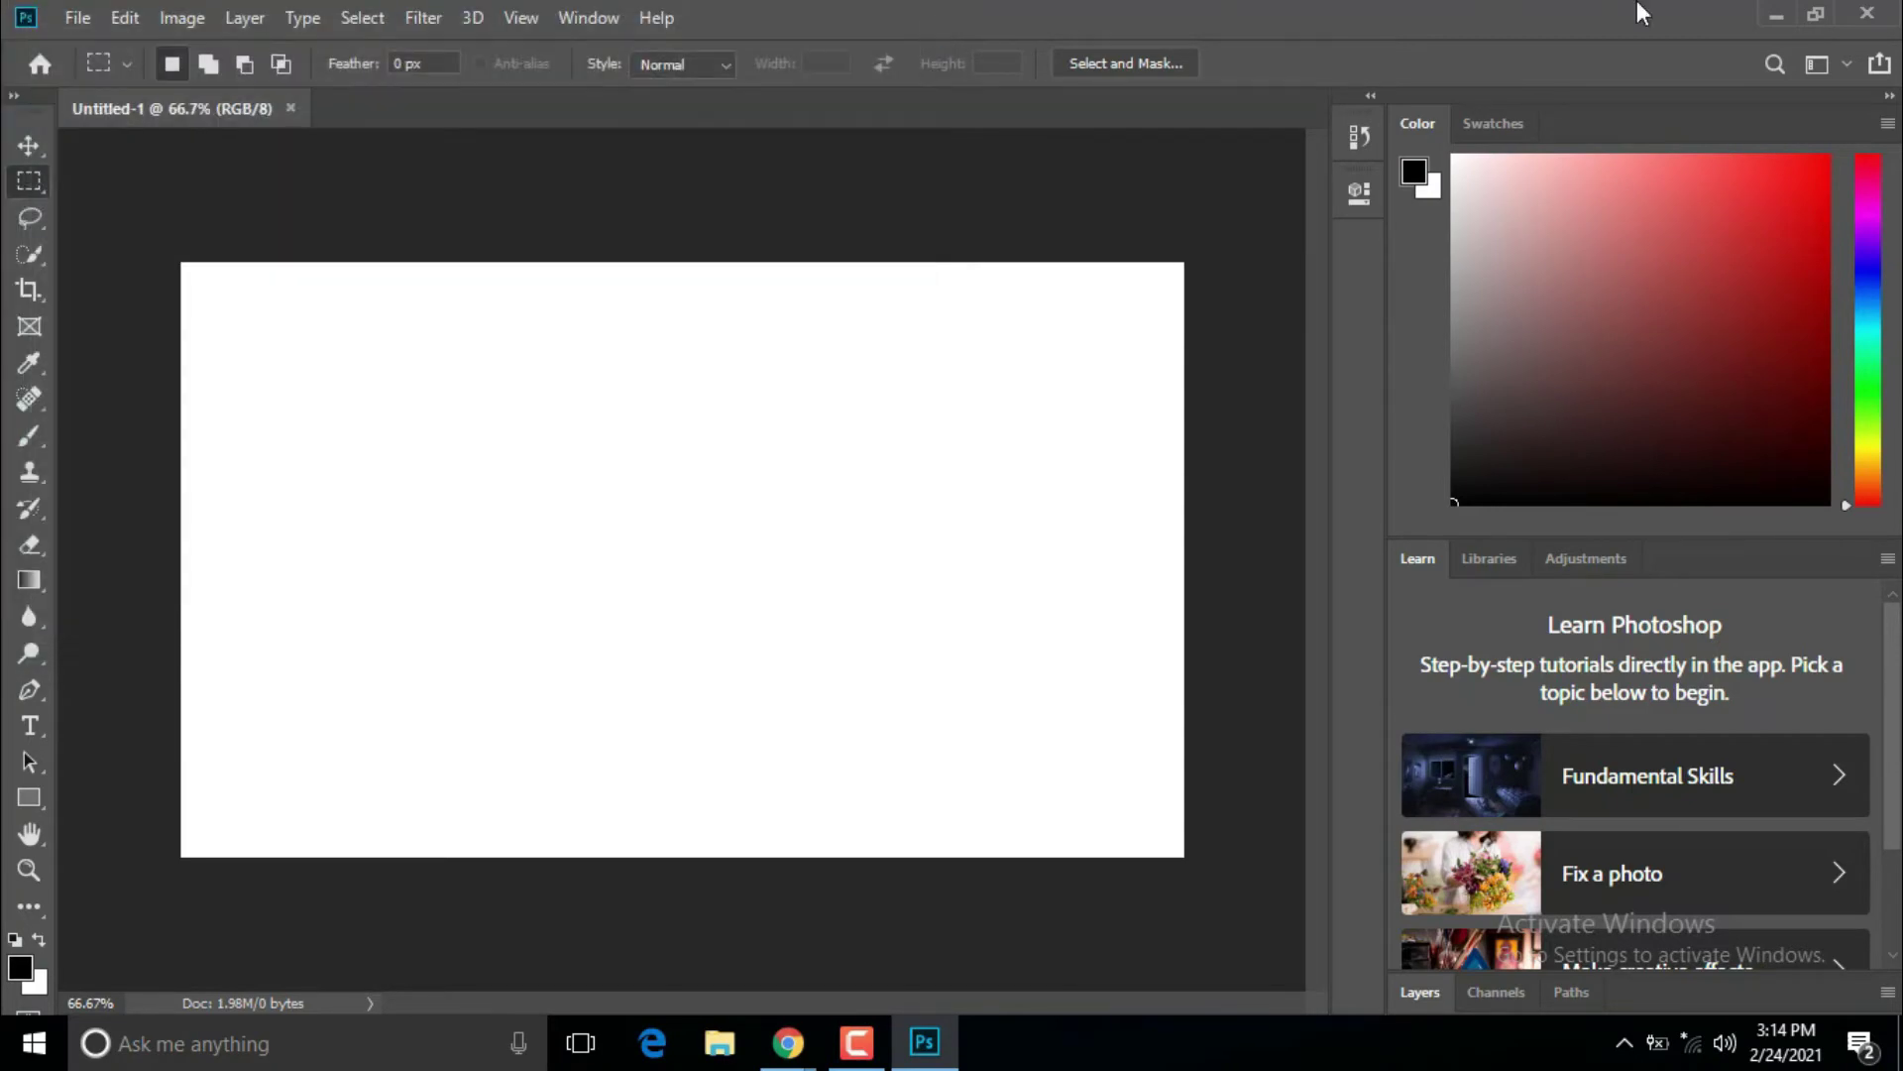
- Drag the Untitled design image from the desktop onto the canvas and commit it
click(1776, 15)
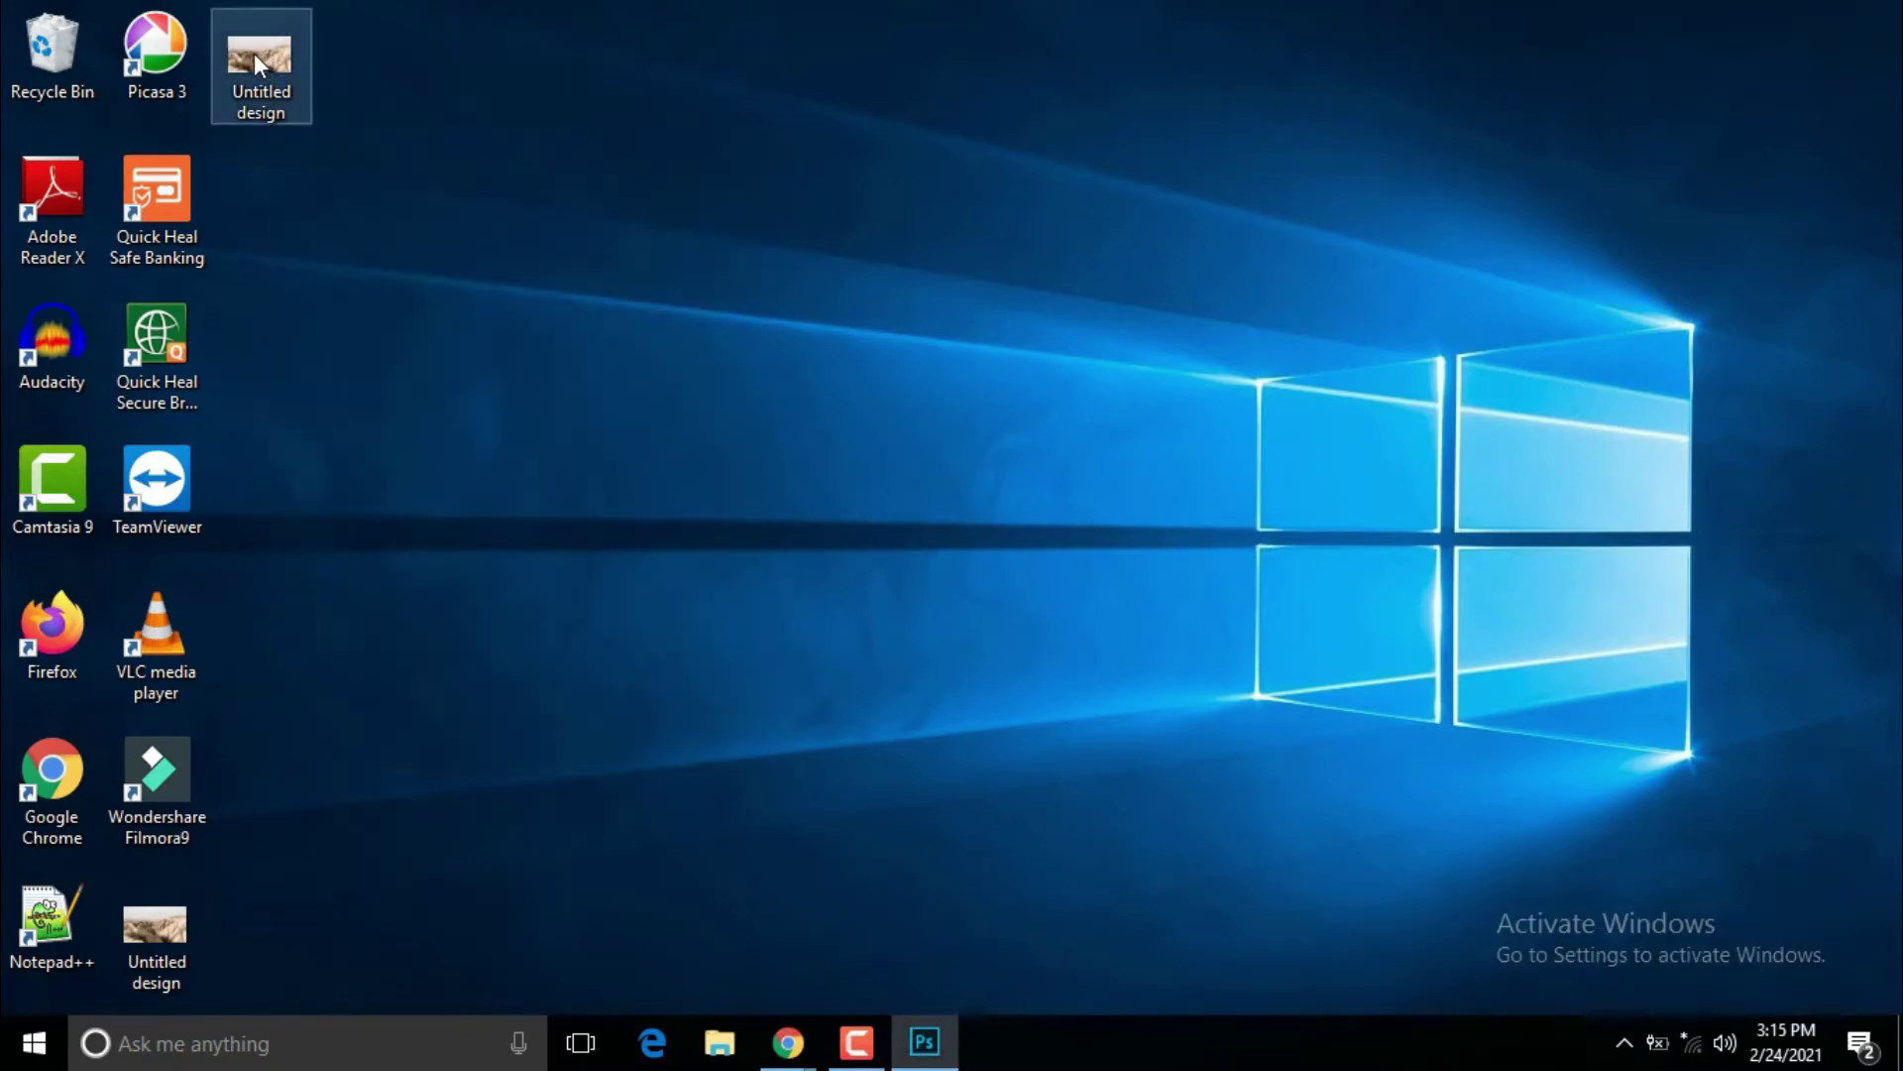
drag(260, 60, 949, 984)
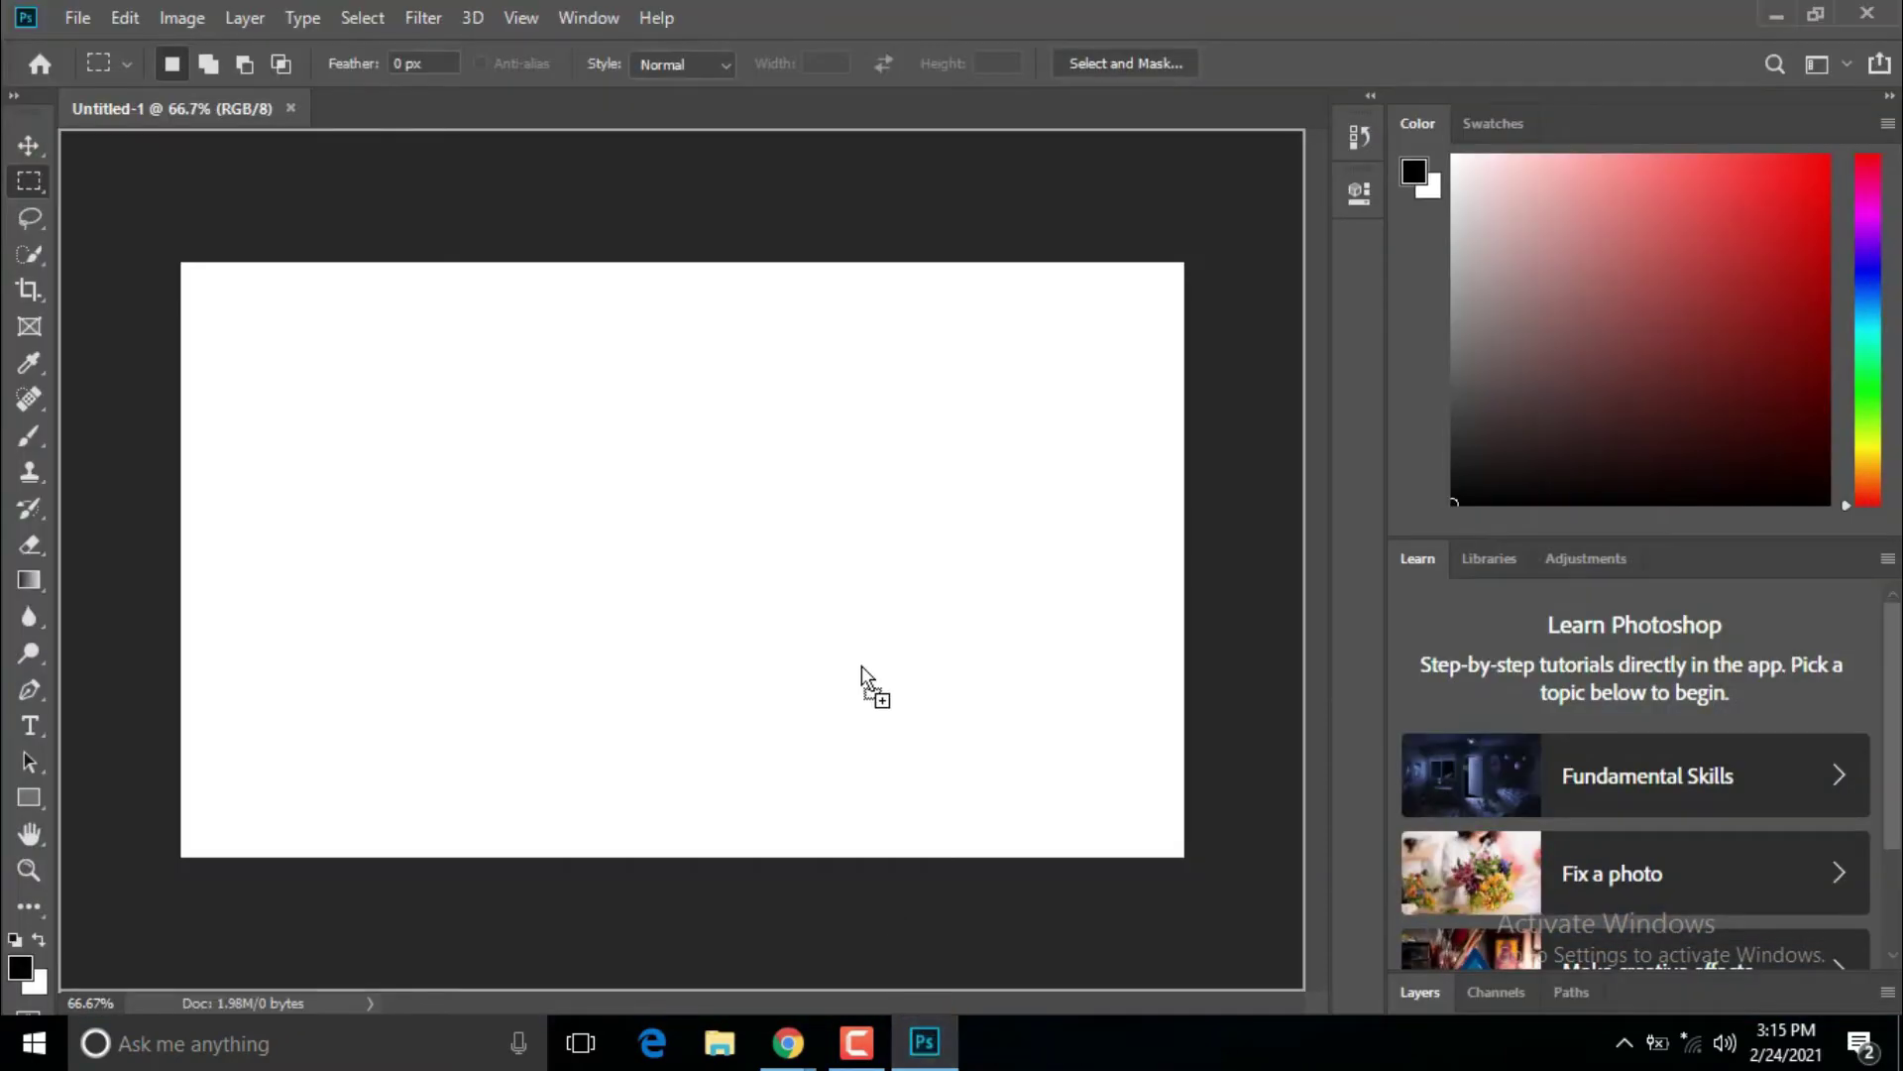
drag(948, 983, 718, 547)
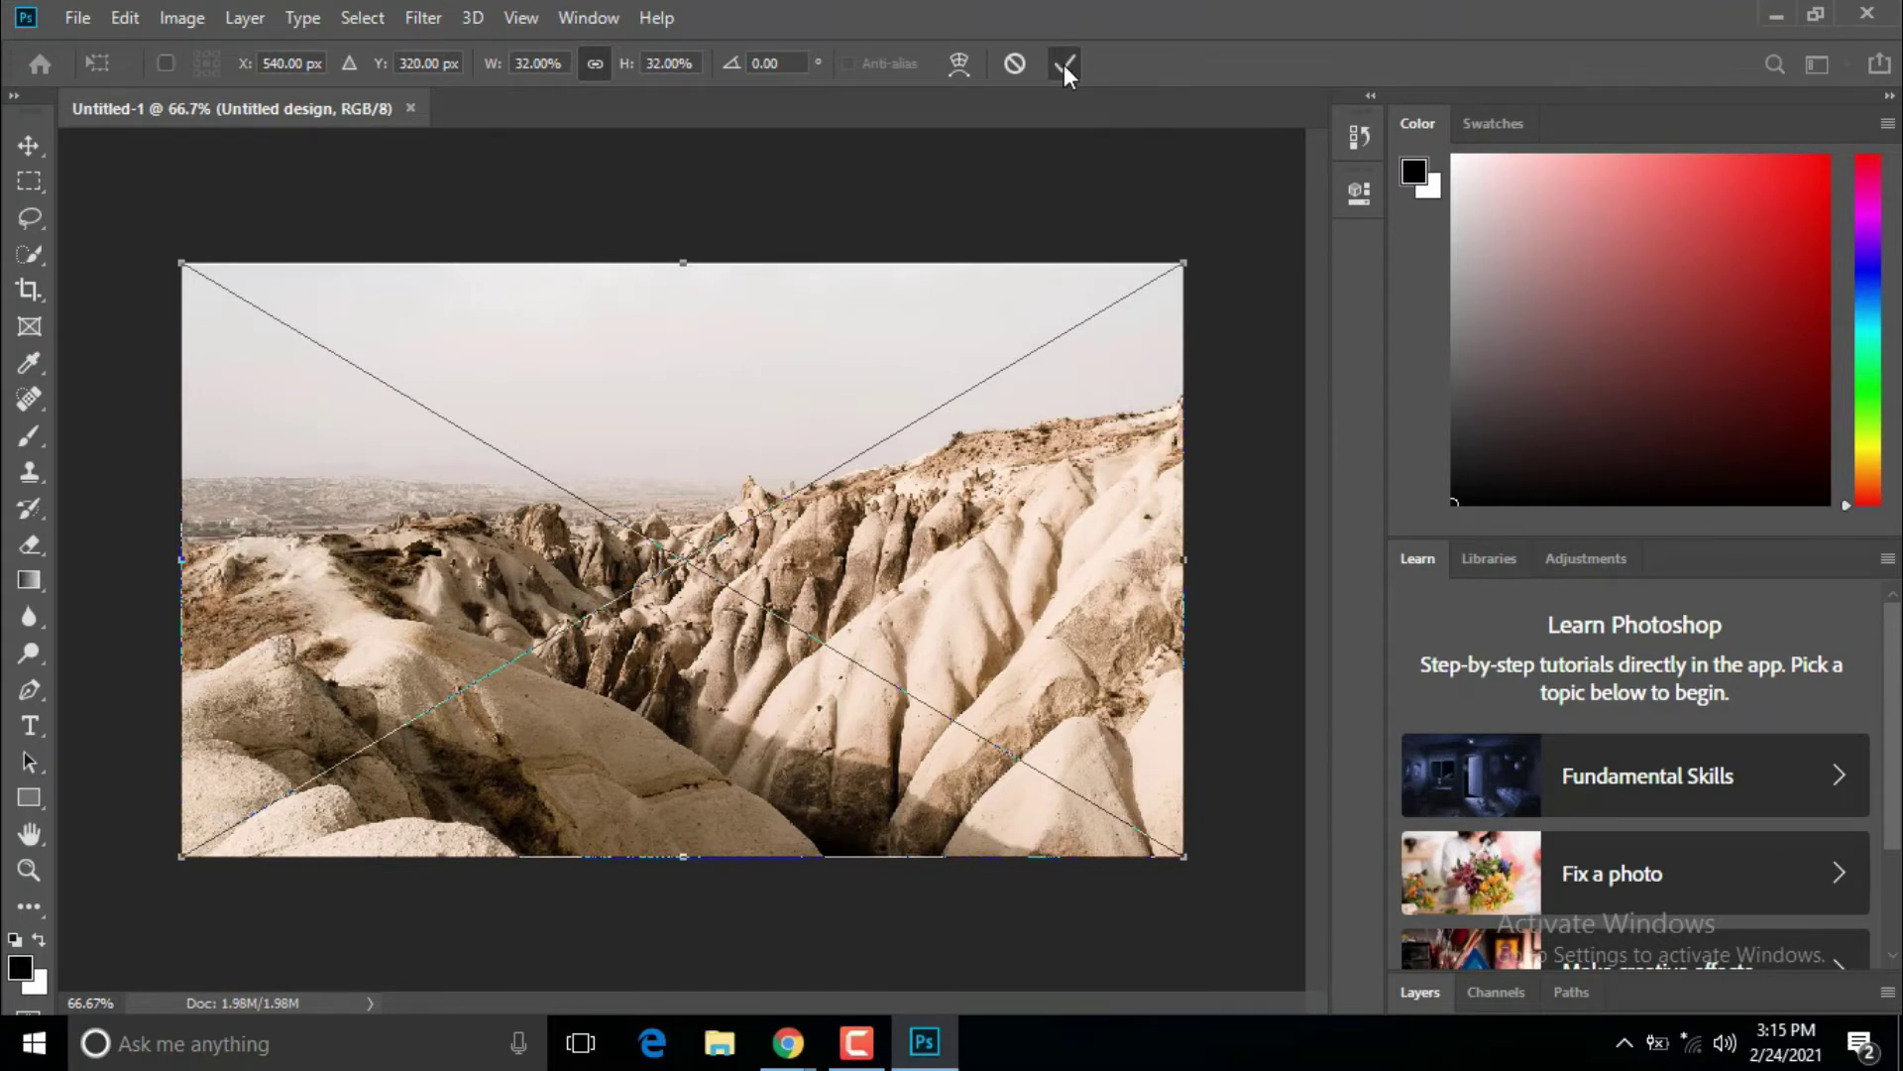
click(1063, 63)
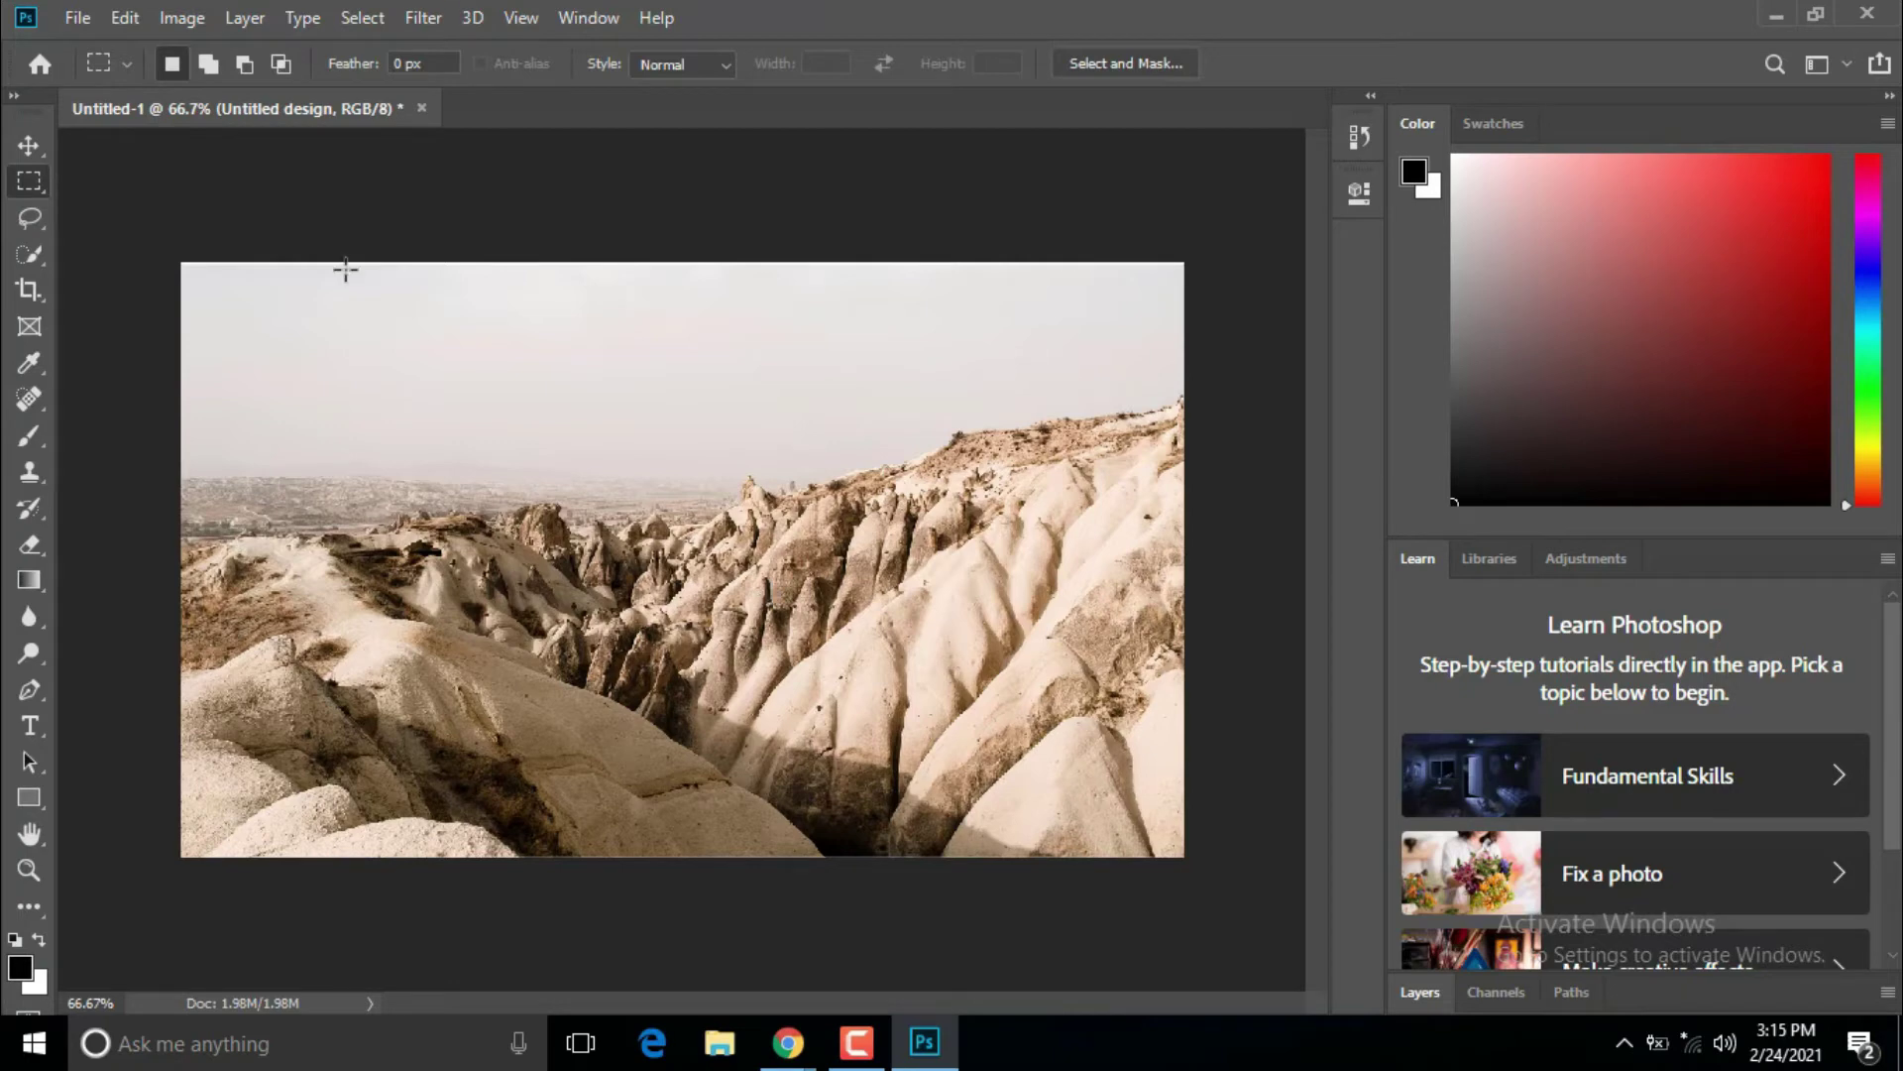
- Save the image to the Desktop as a JPEG named hjlgfhGf
click(76, 18)
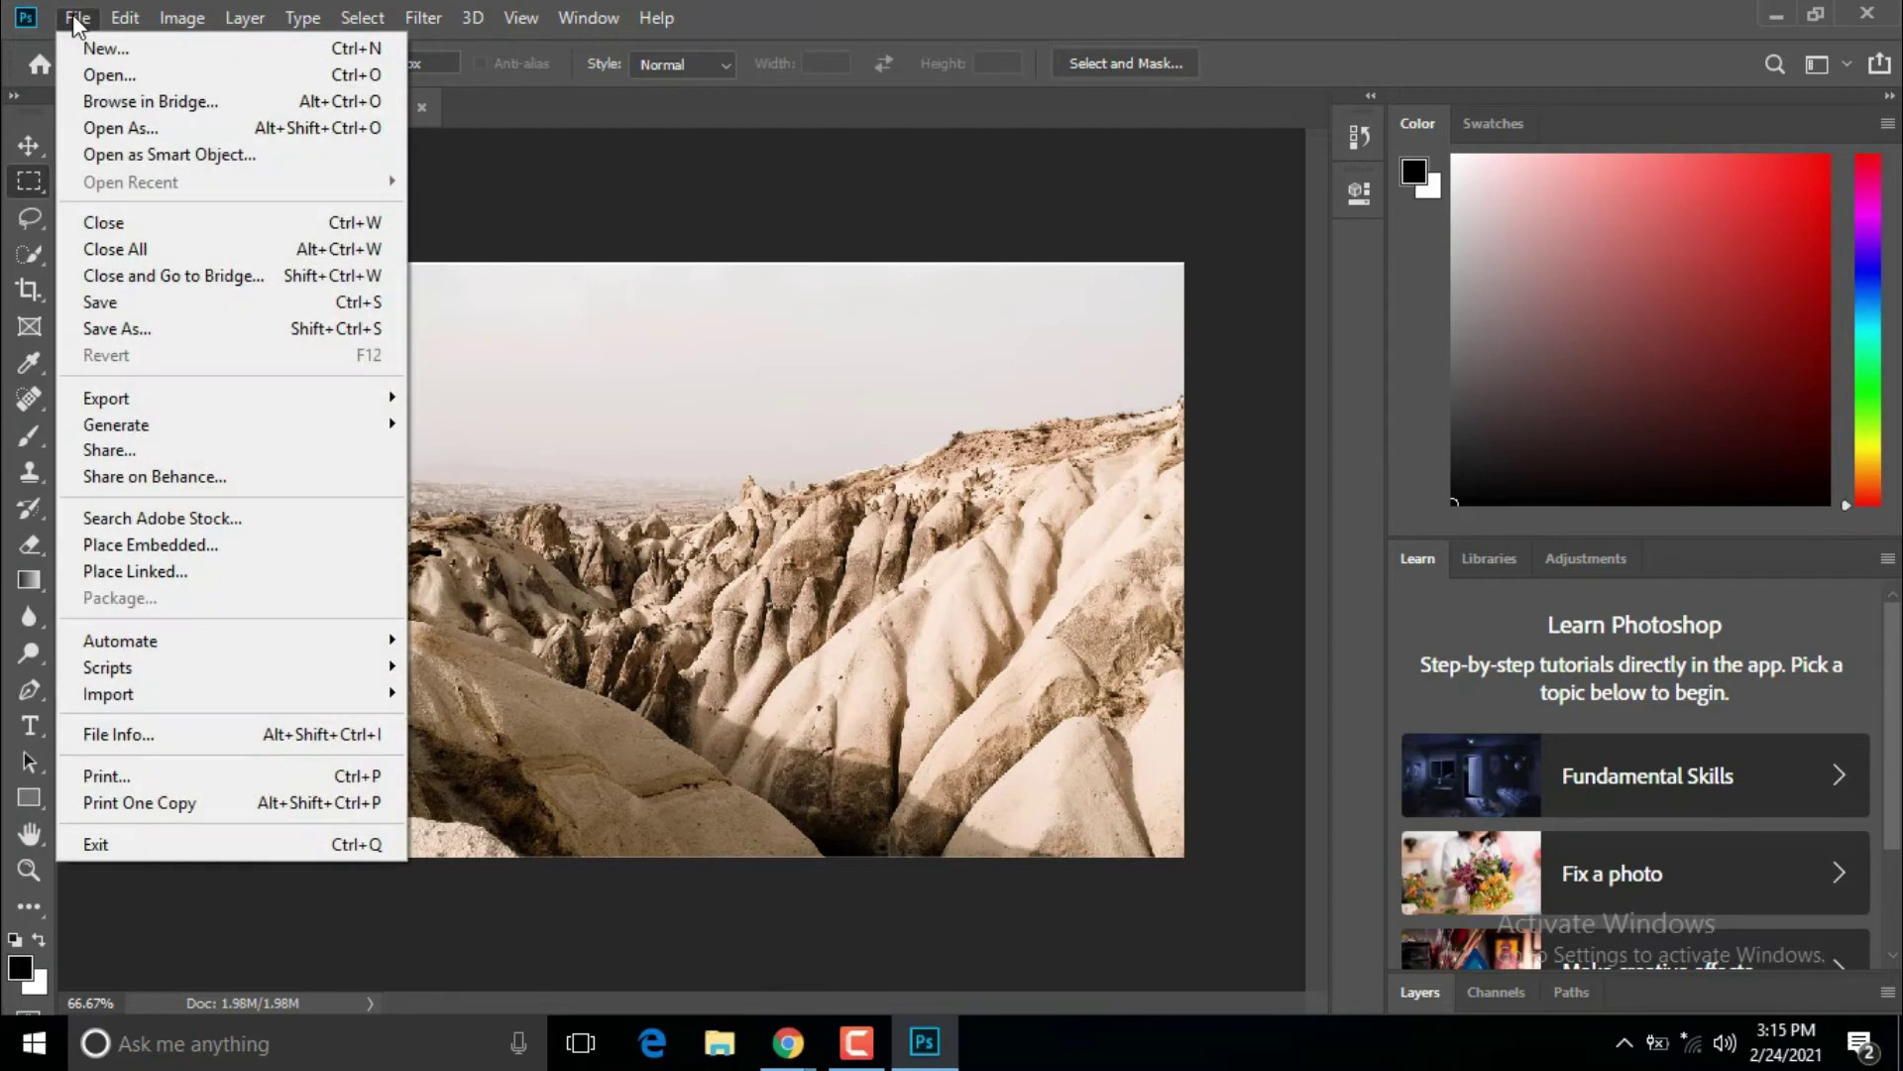
click(224, 331)
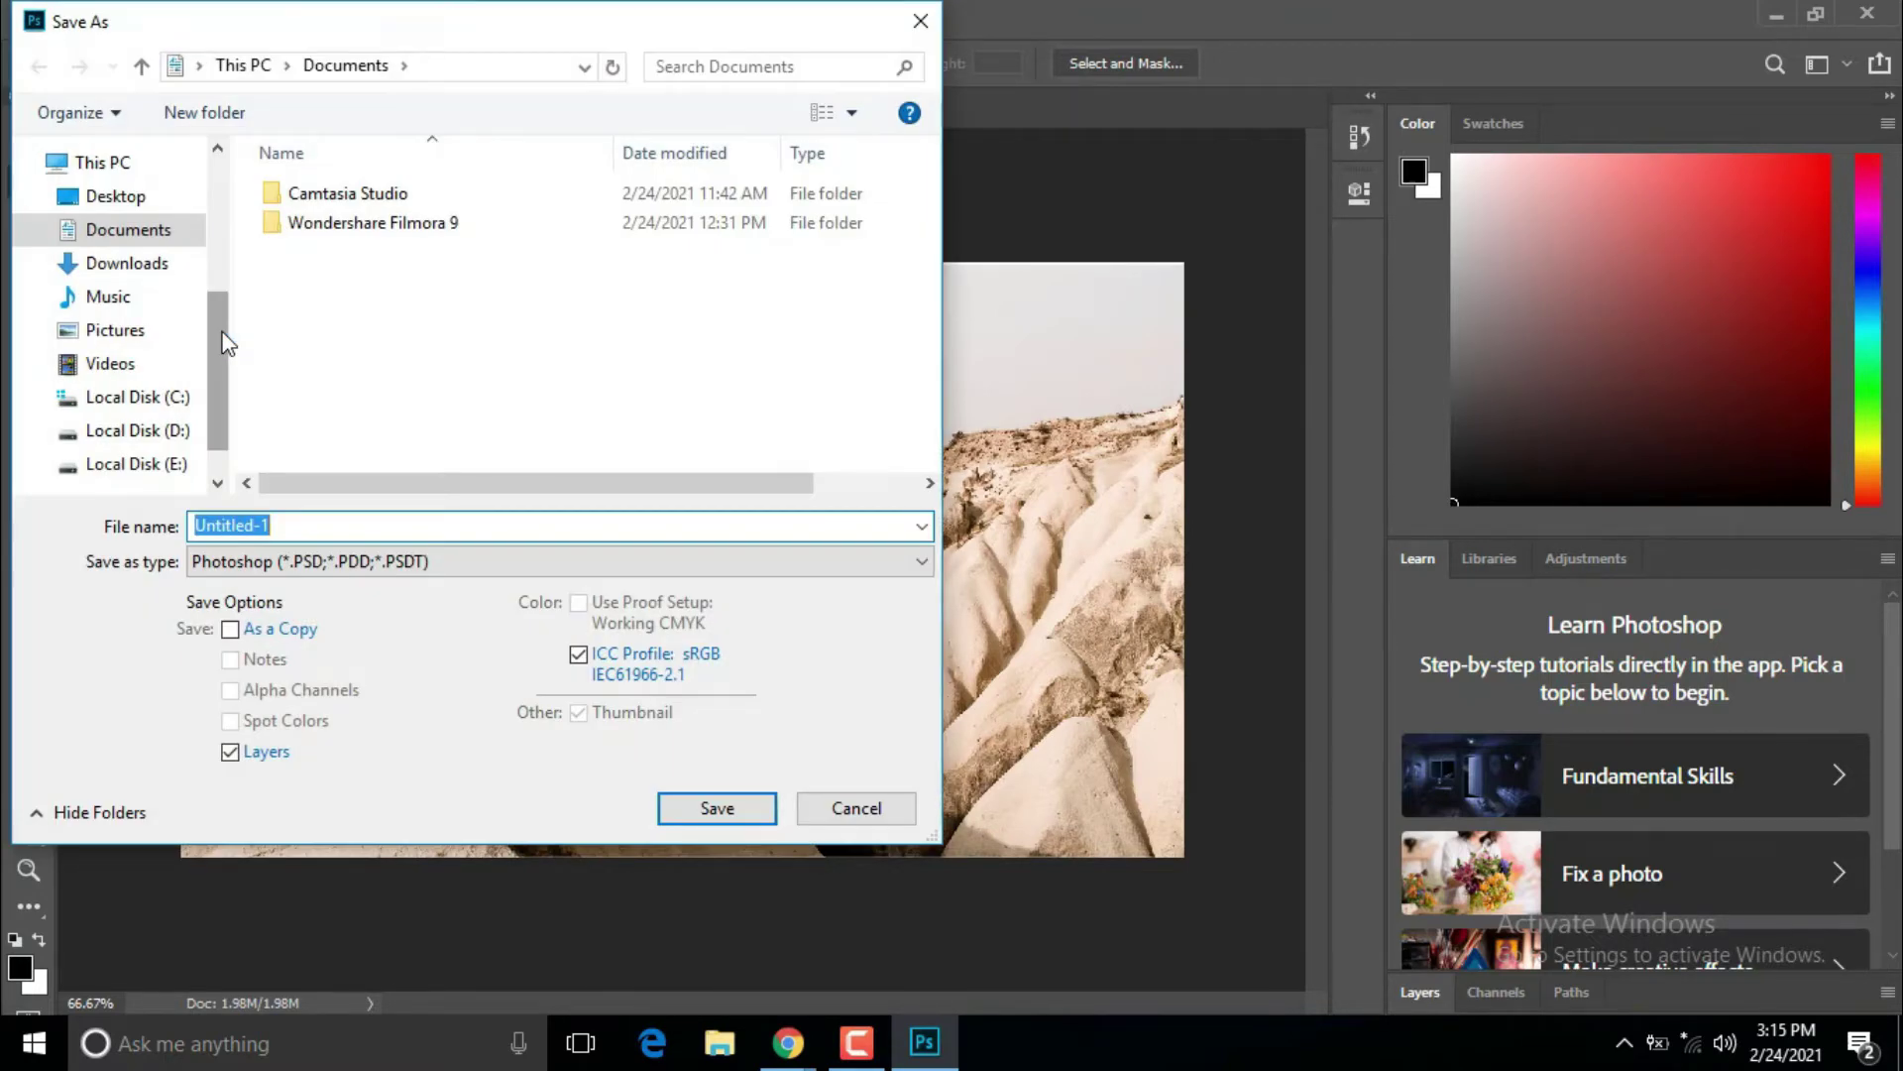
click(135, 204)
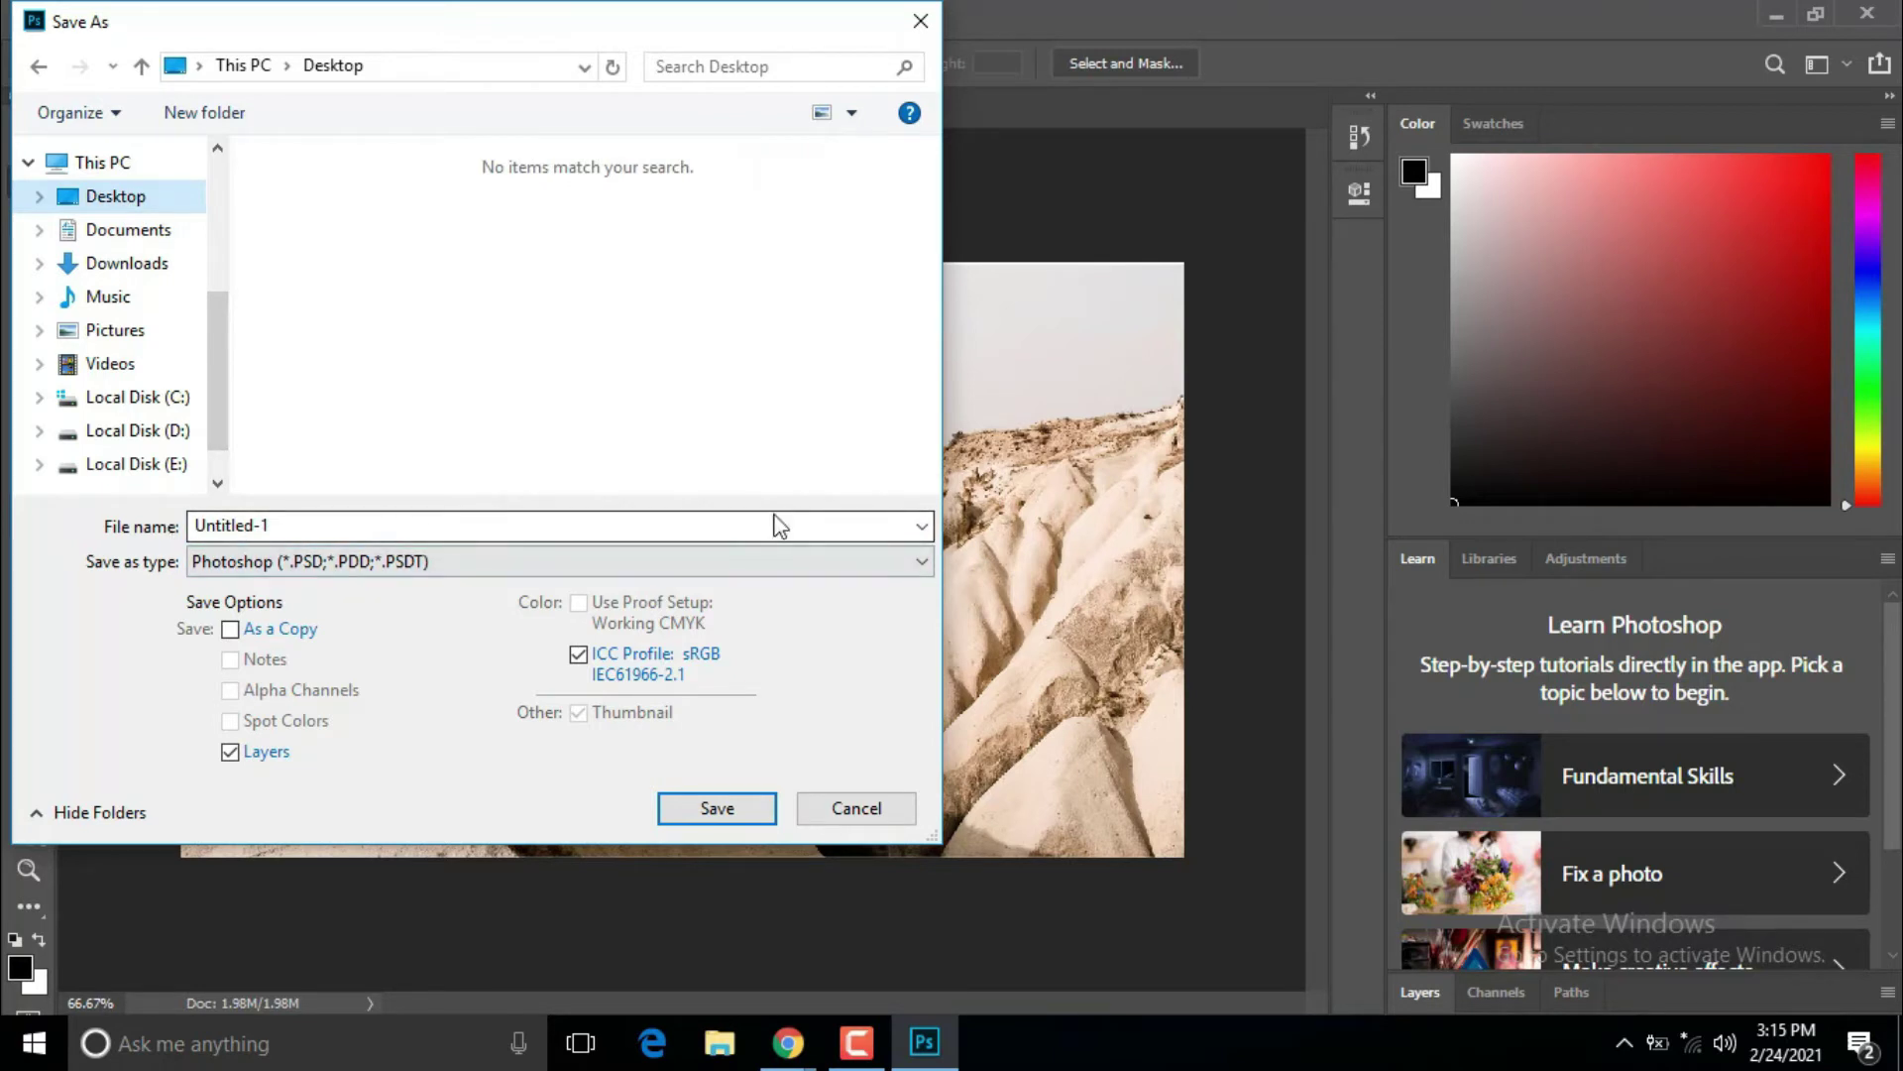
click(746, 525)
text(hjlgfhGf)
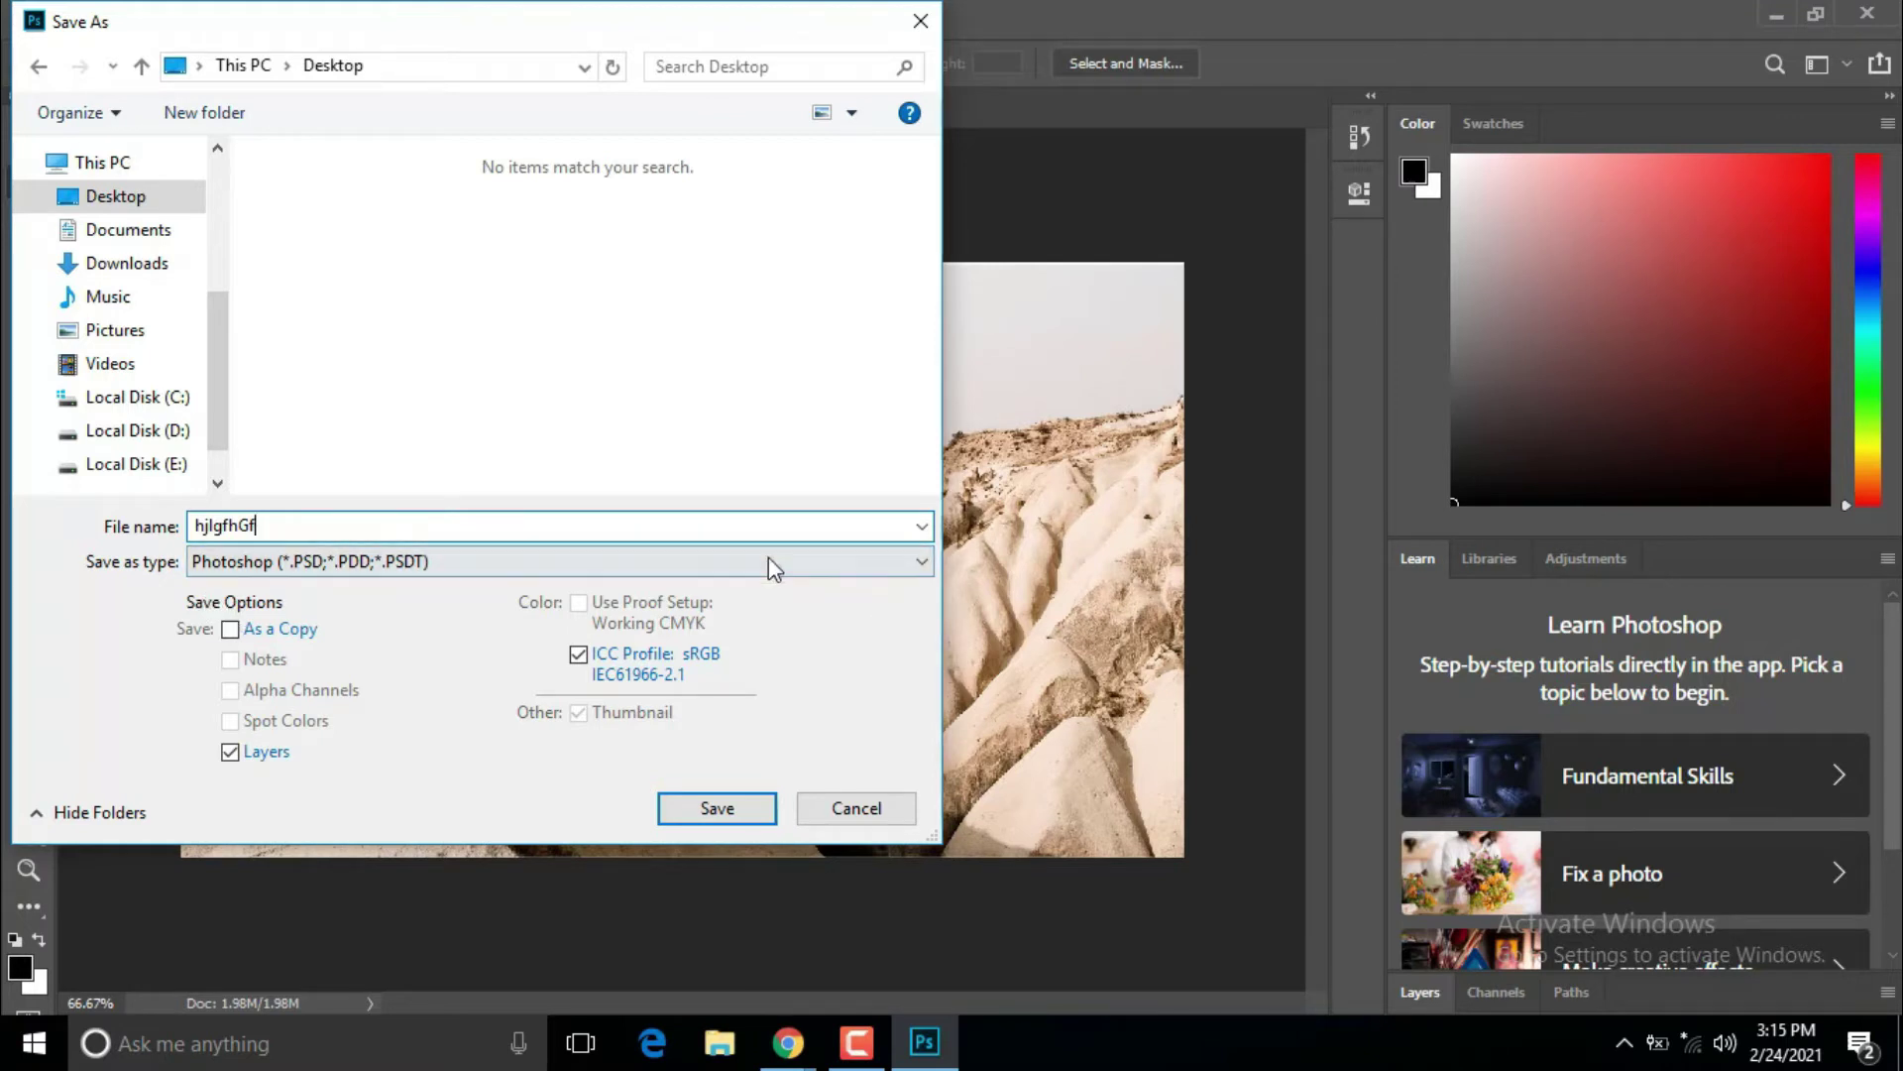
click(883, 563)
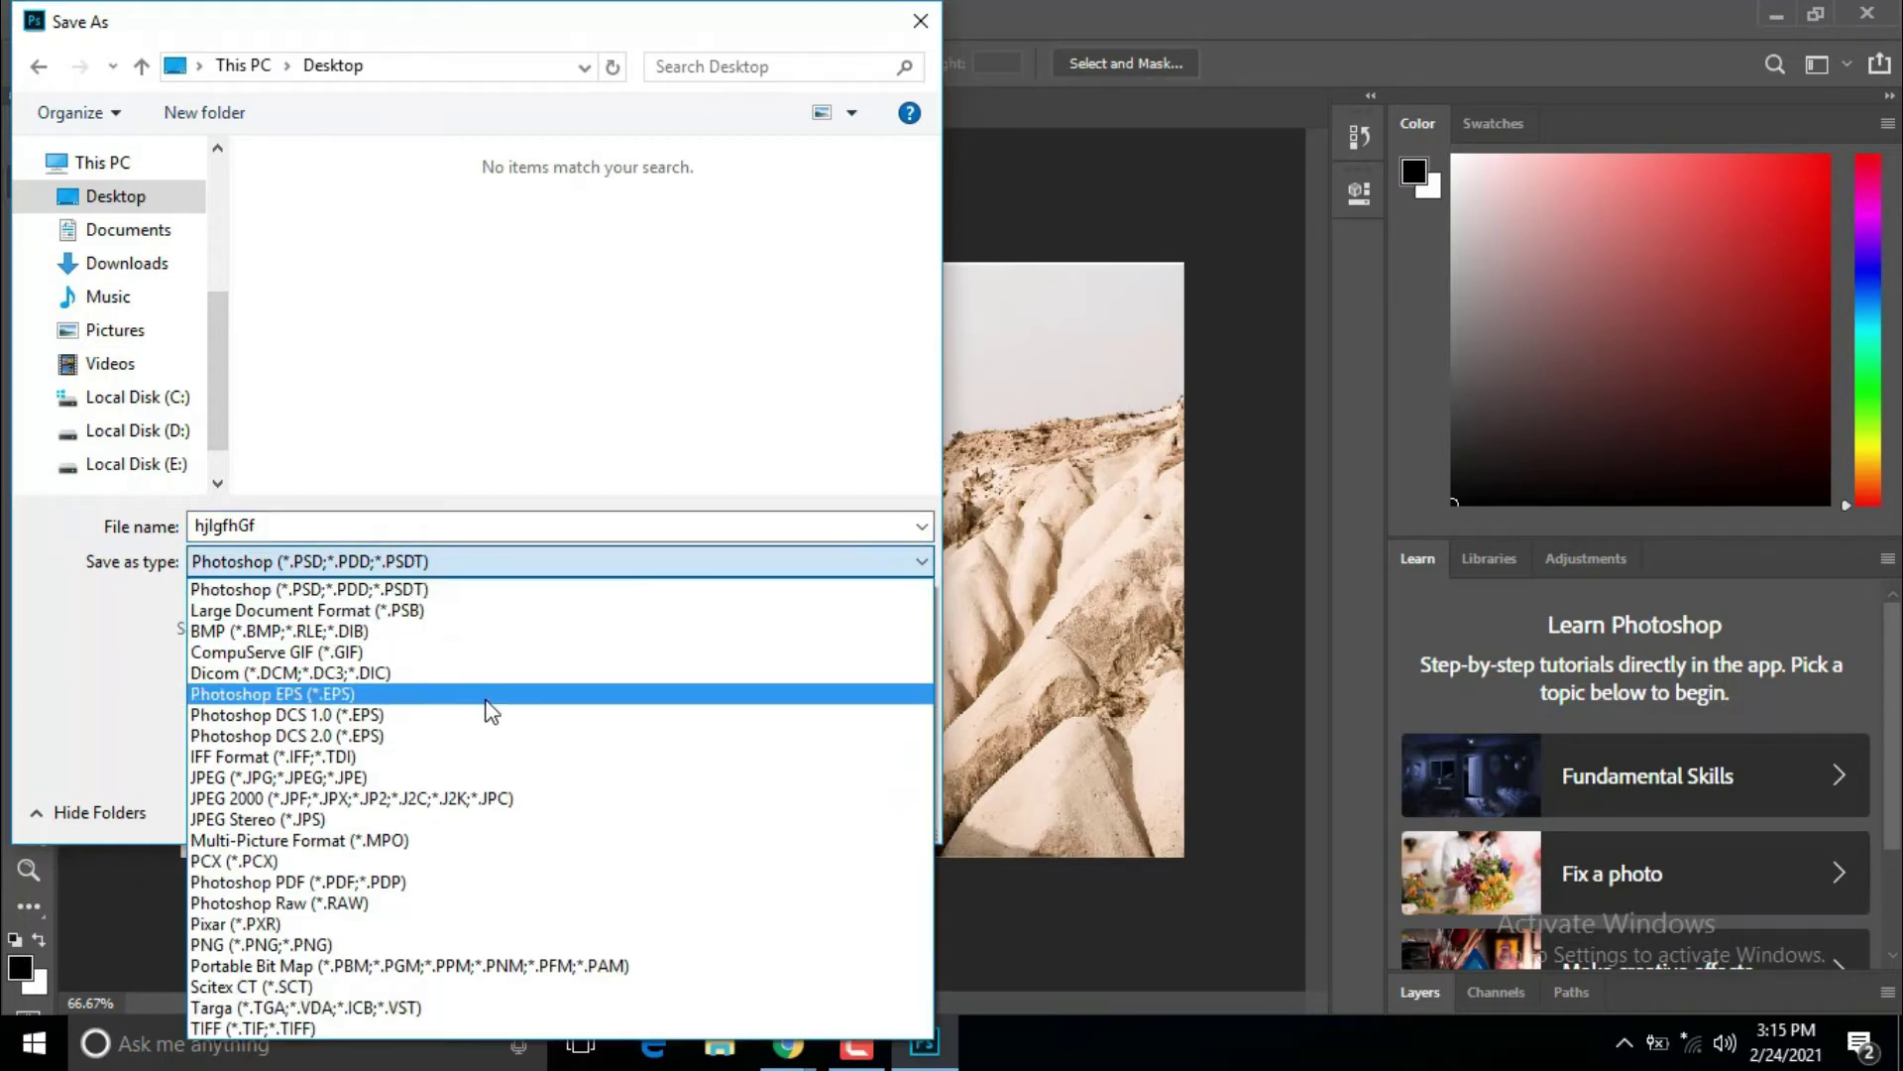
click(322, 778)
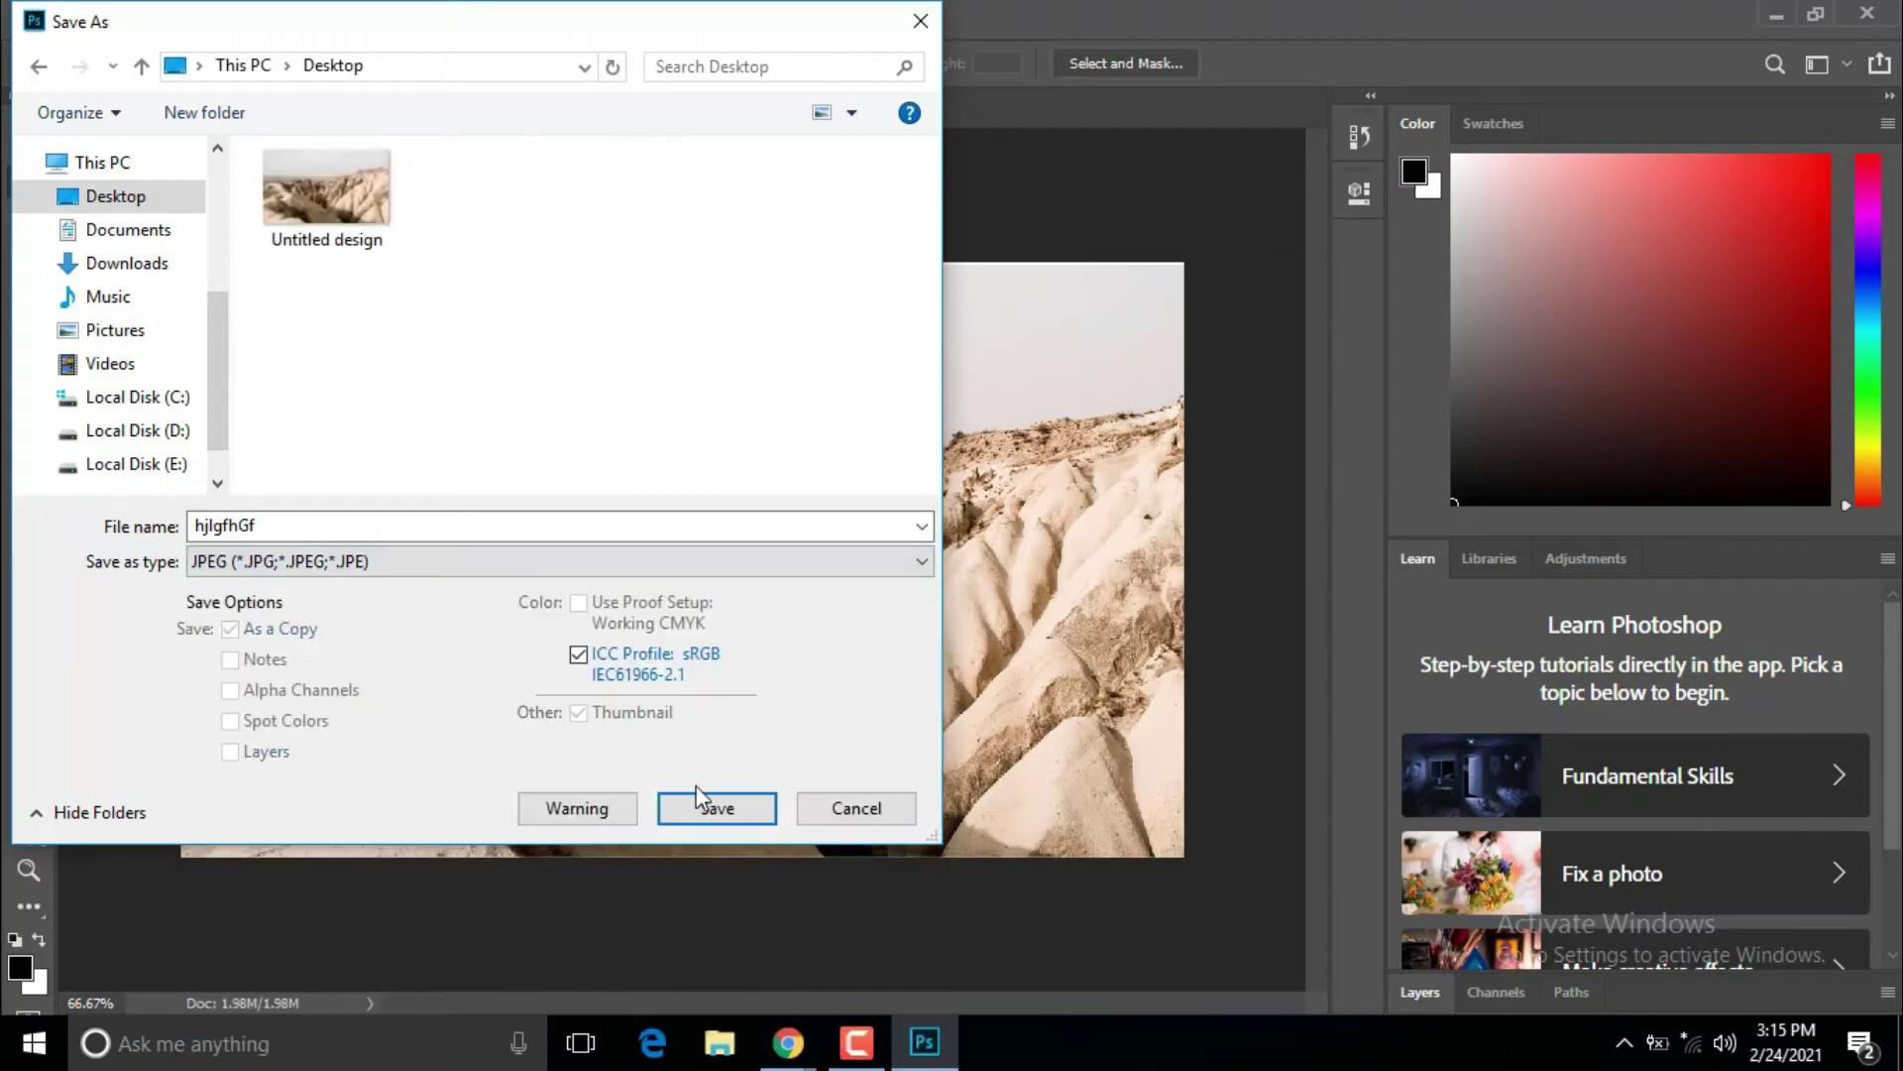
click(710, 808)
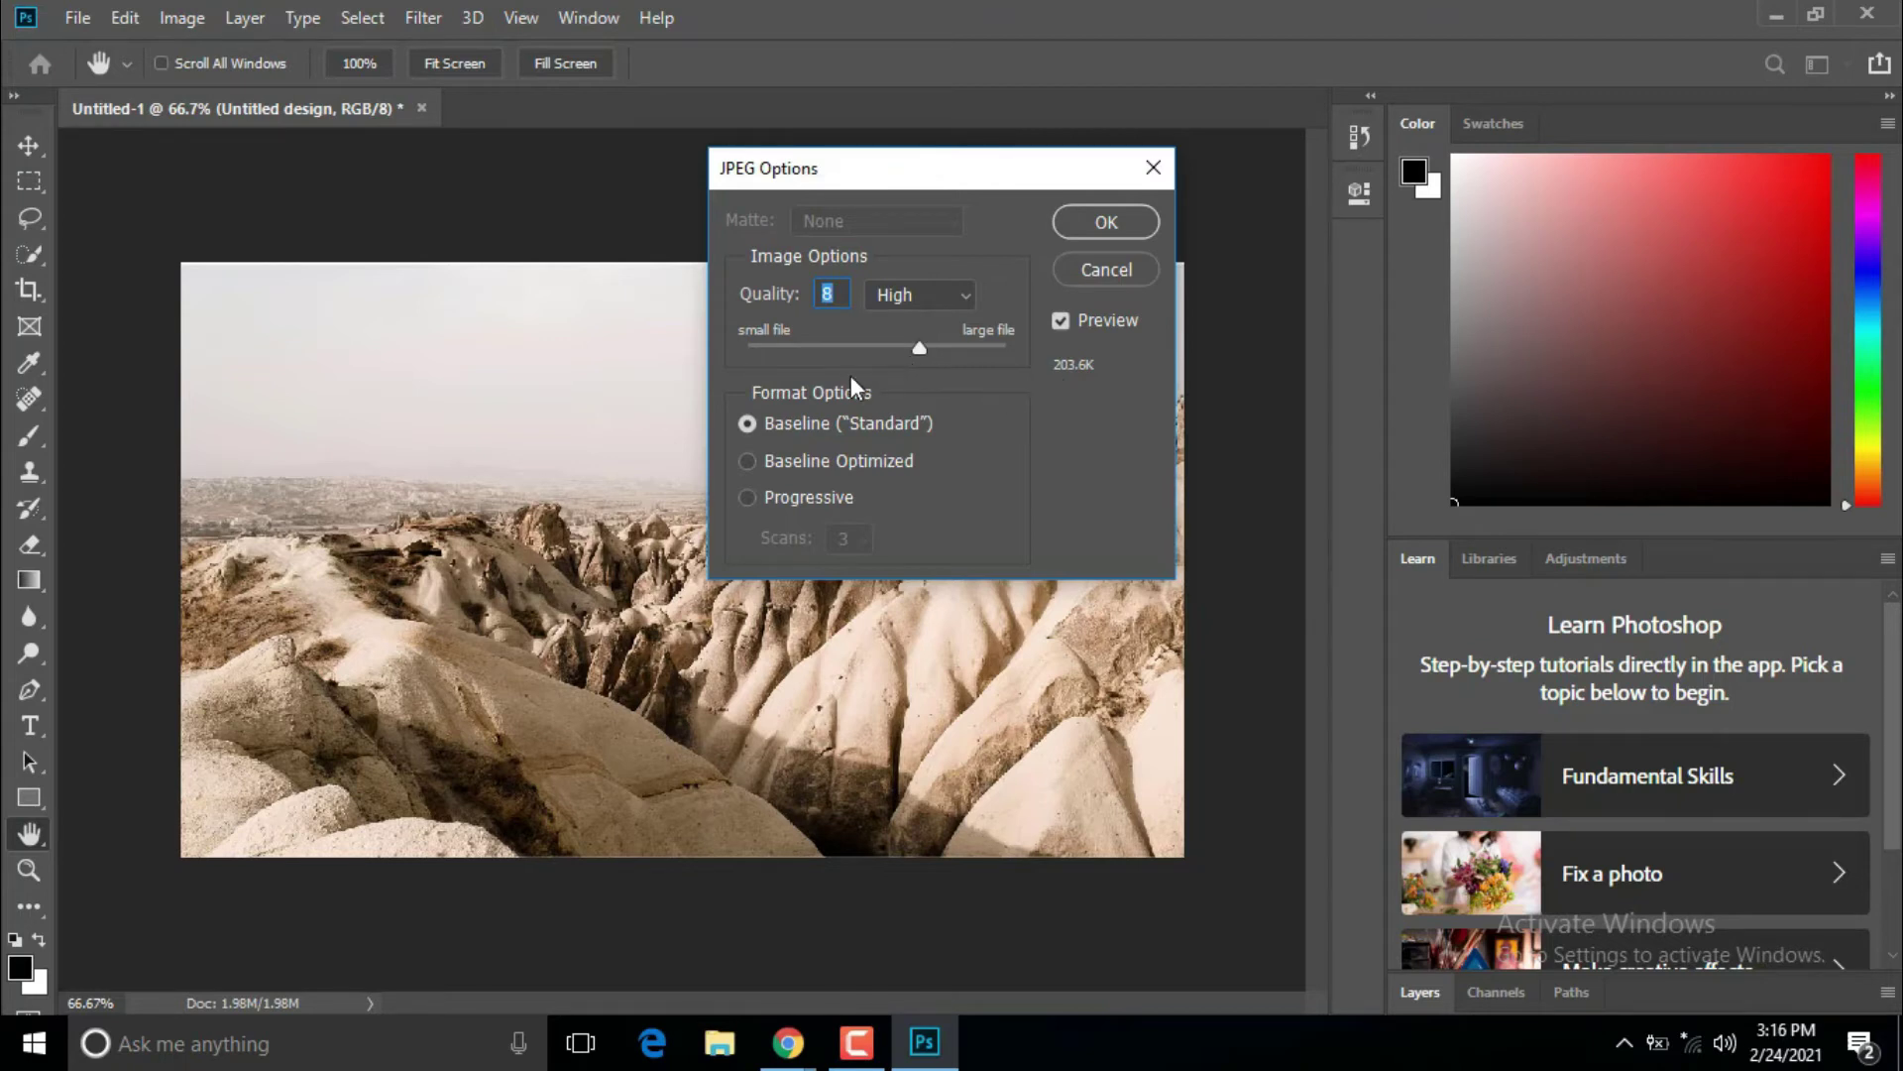
- Set the JPEG options to Progressive with quality 2 and confirm
click(776, 499)
click(919, 343)
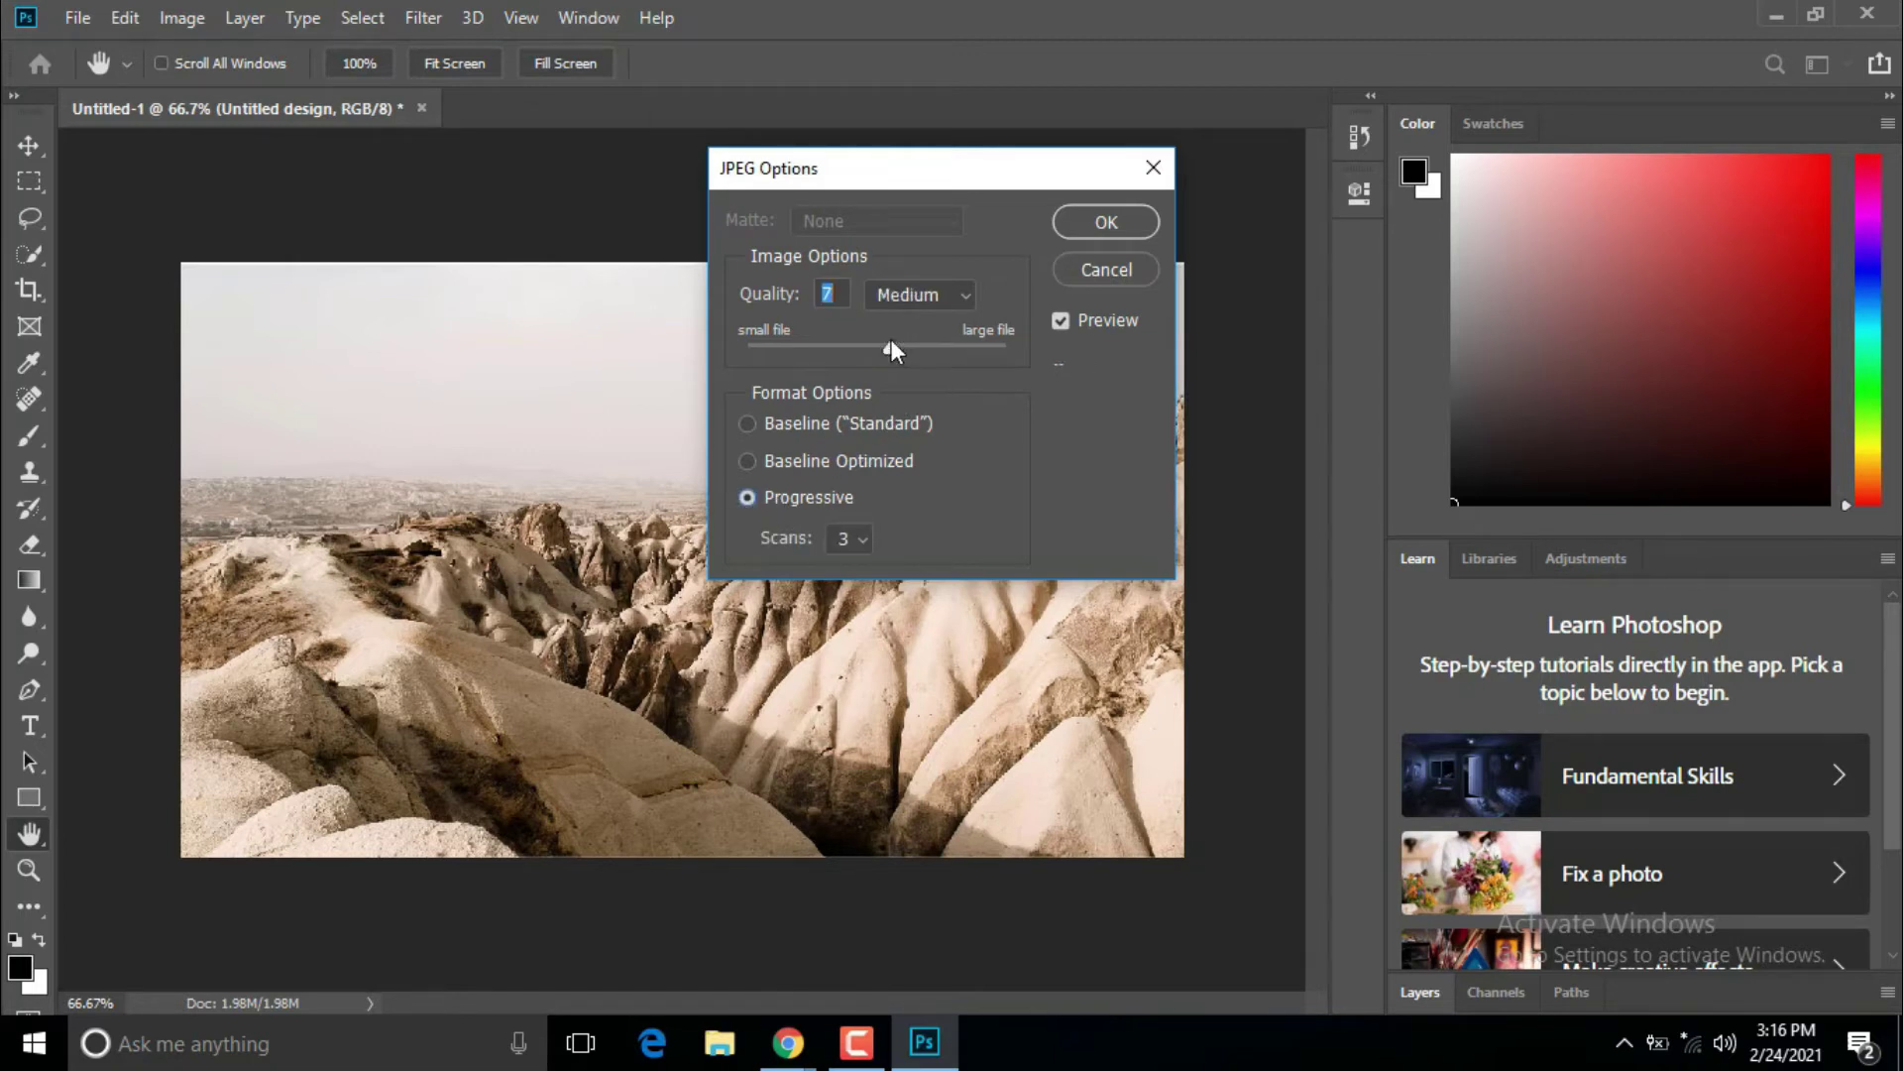
drag(891, 341, 914, 343)
drag(914, 347, 816, 346)
drag(776, 343, 761, 341)
drag(754, 350, 739, 347)
drag(748, 347, 782, 353)
click(1095, 219)
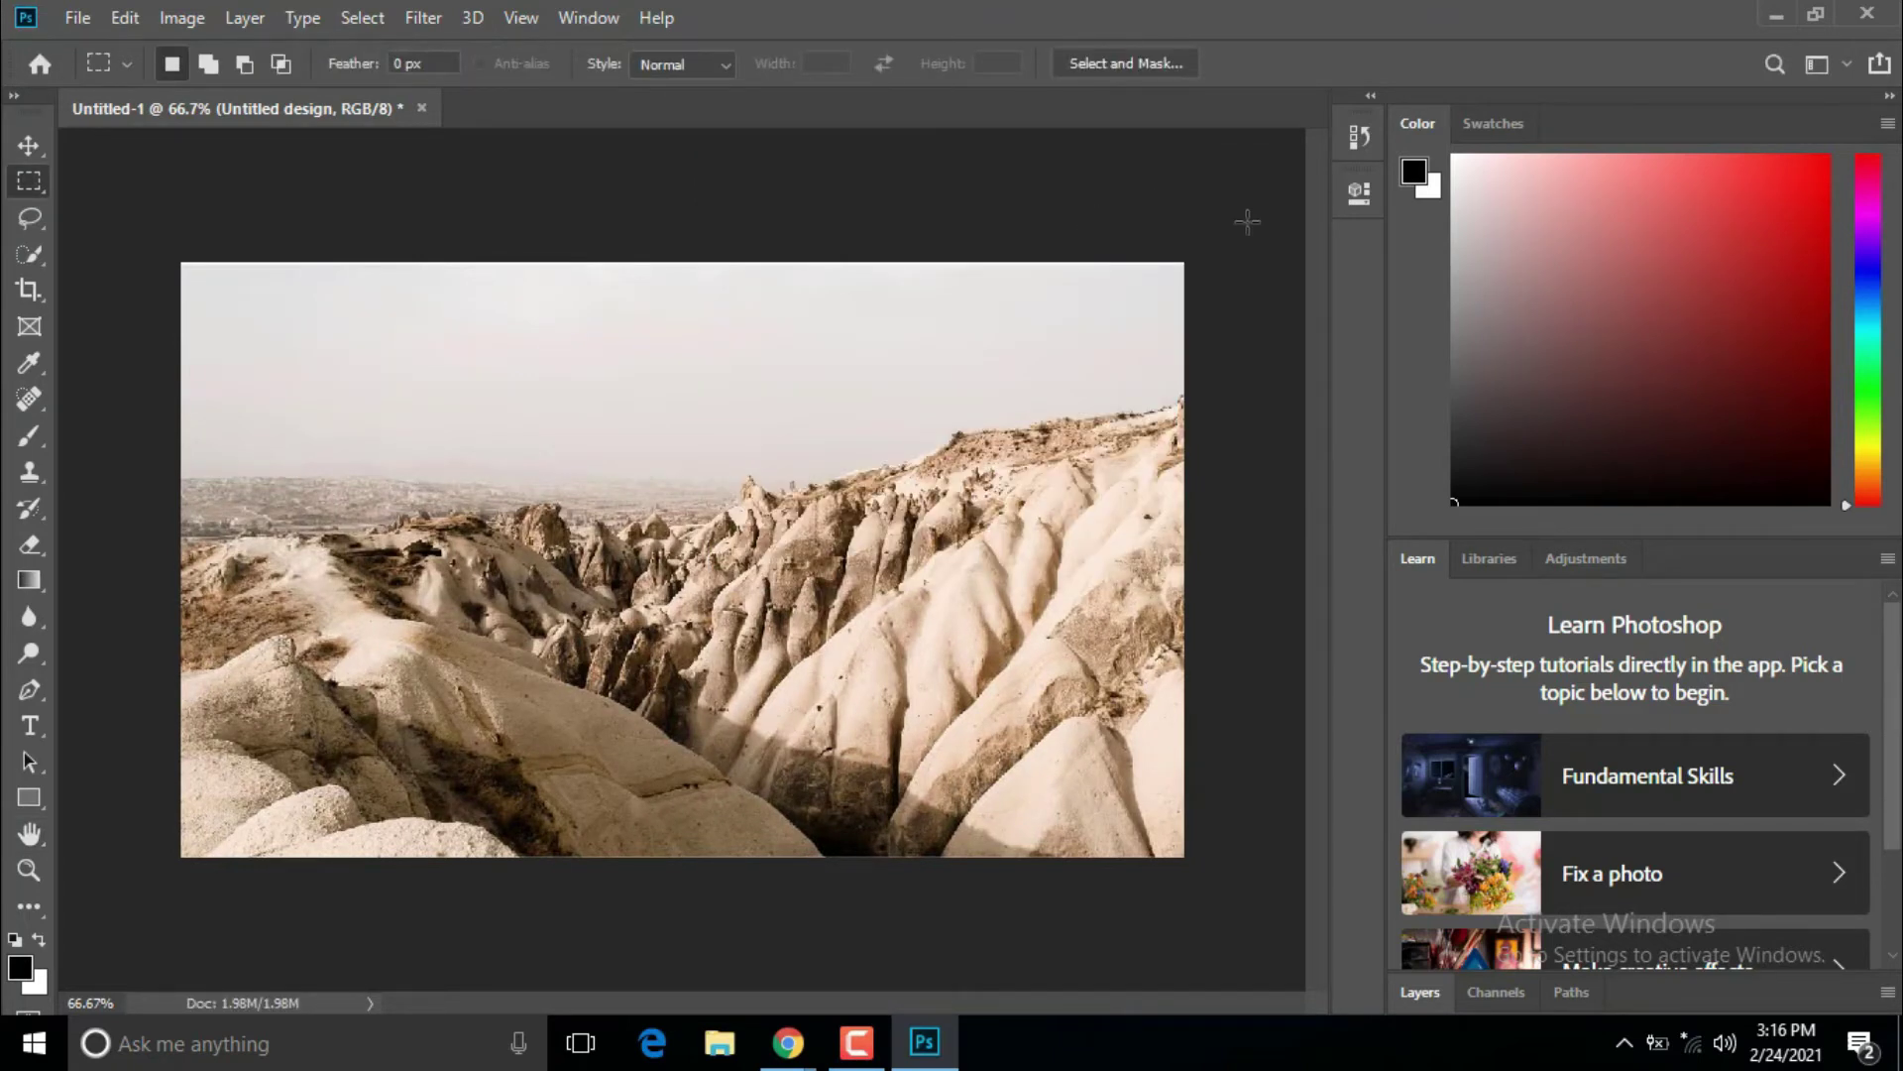
- Quit Photoshop without saving changes and switch to the TinyPNG page in Chrome
click(1867, 13)
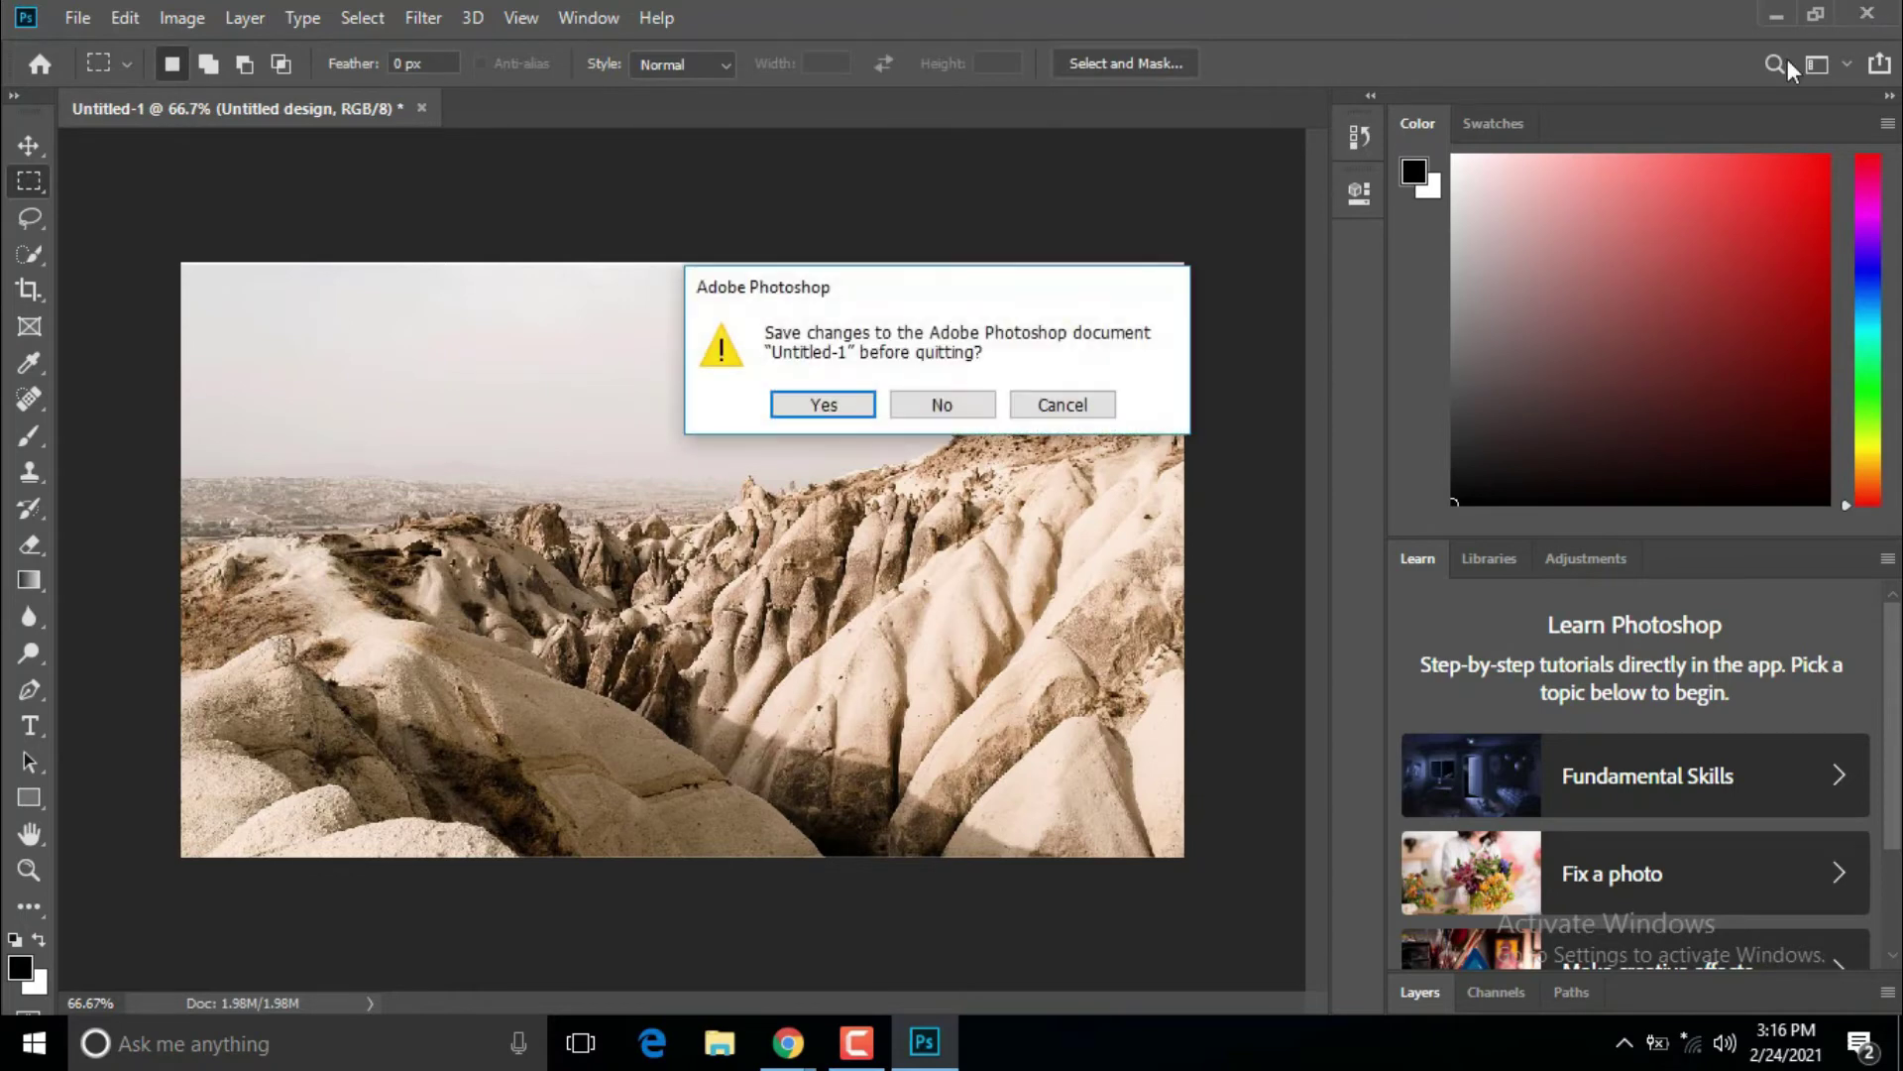
click(941, 406)
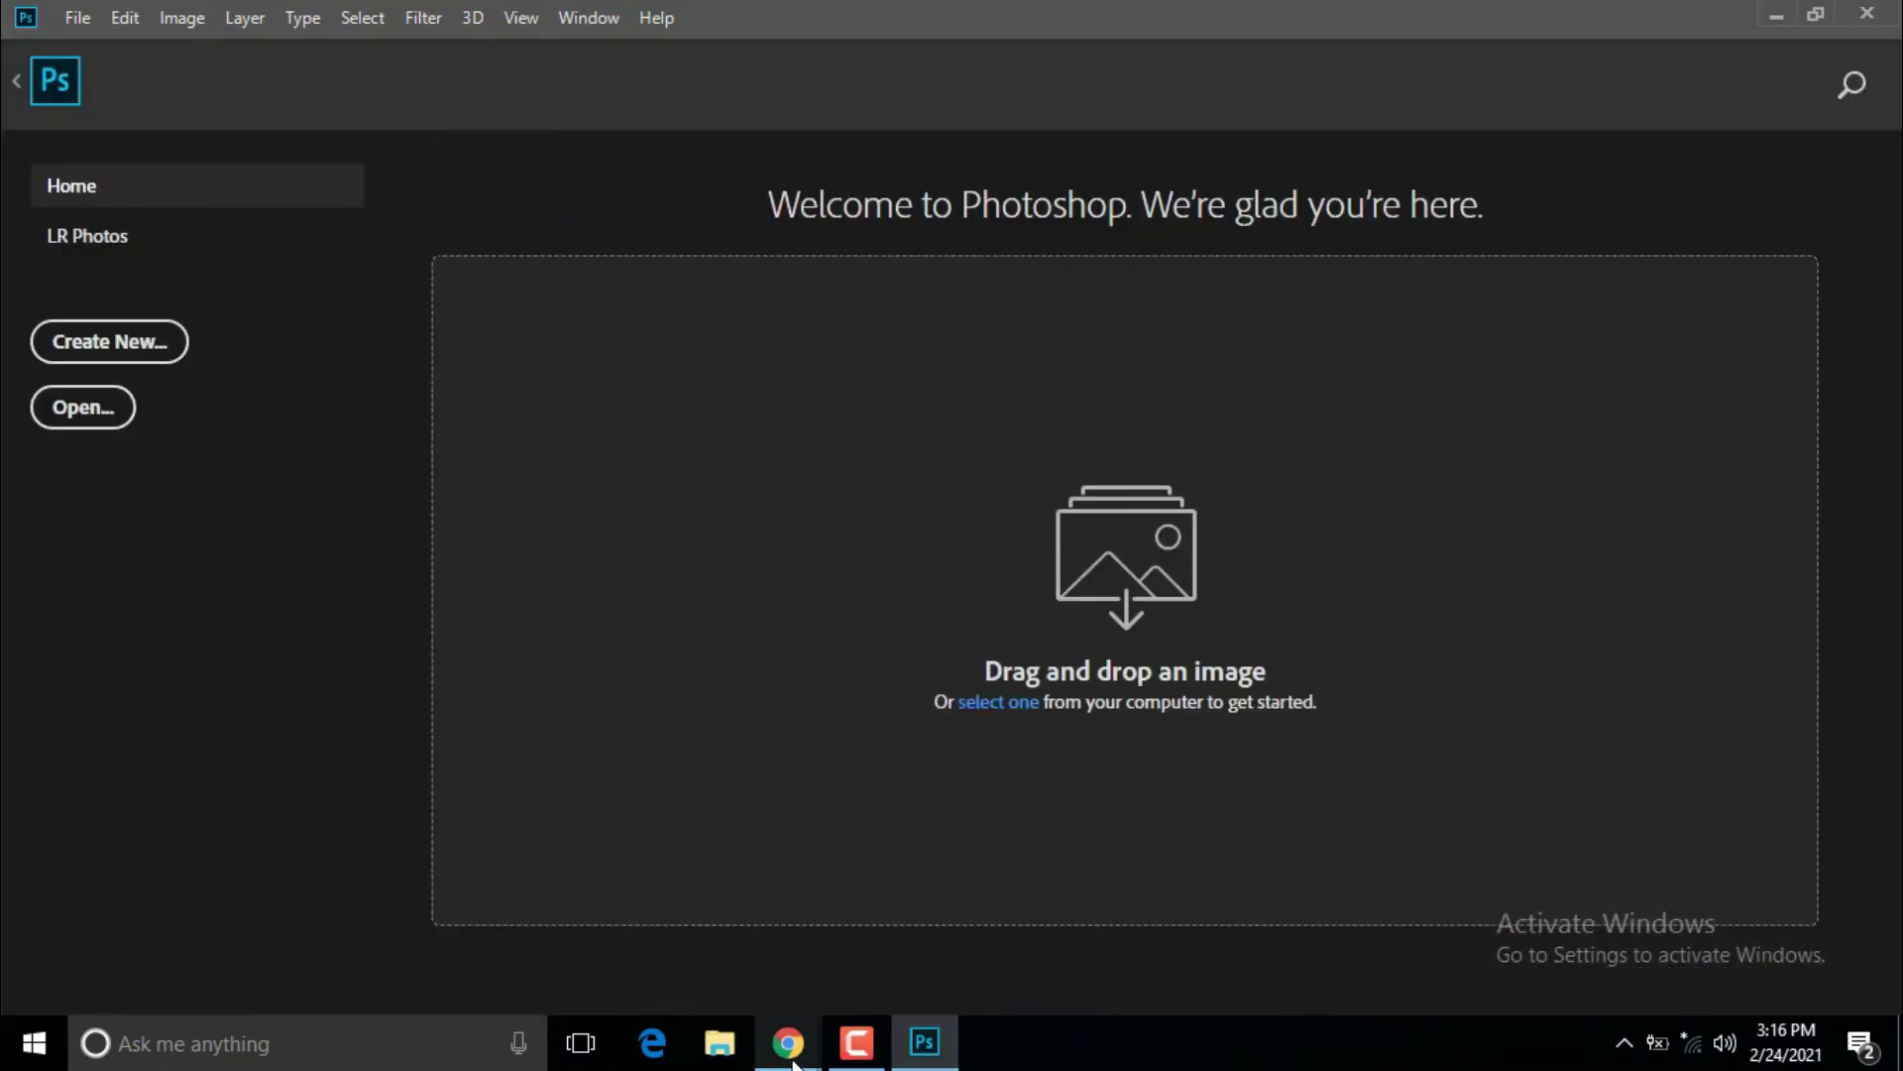
mouse_move(788, 1043)
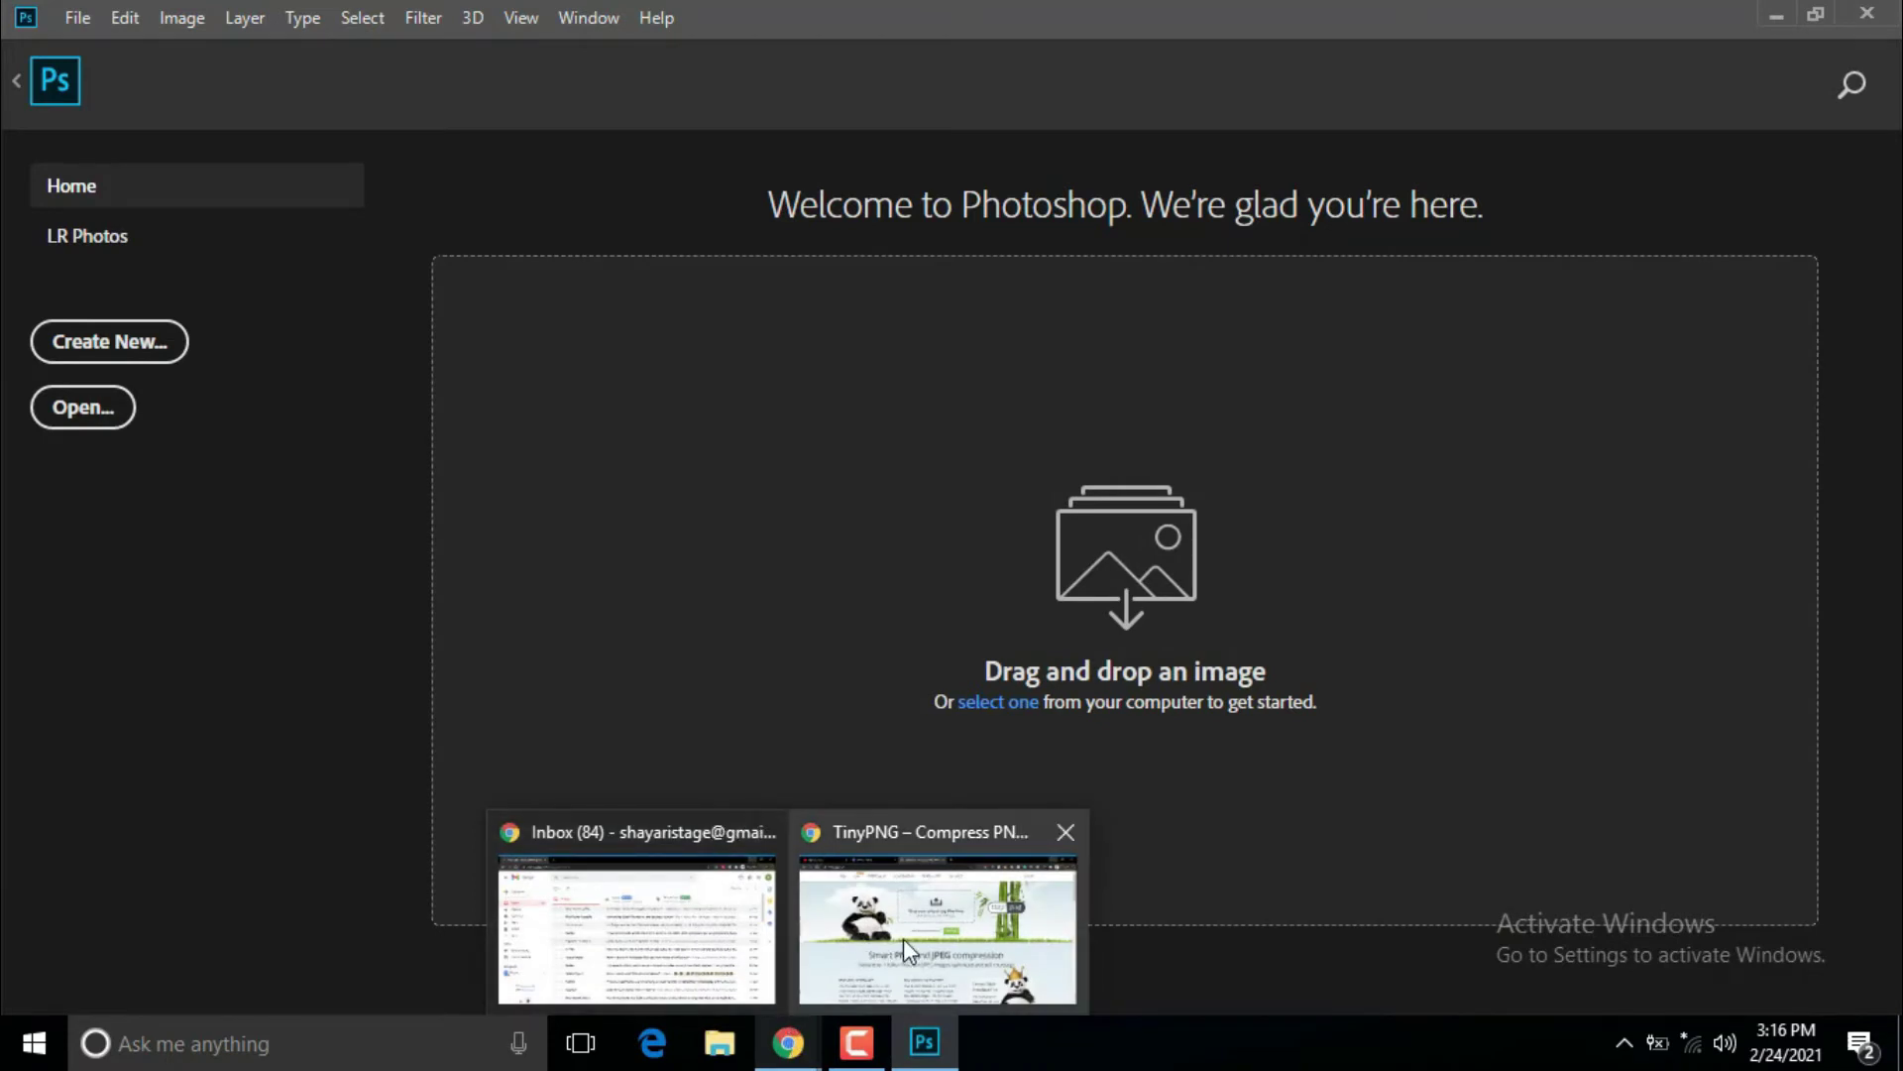
click(903, 938)
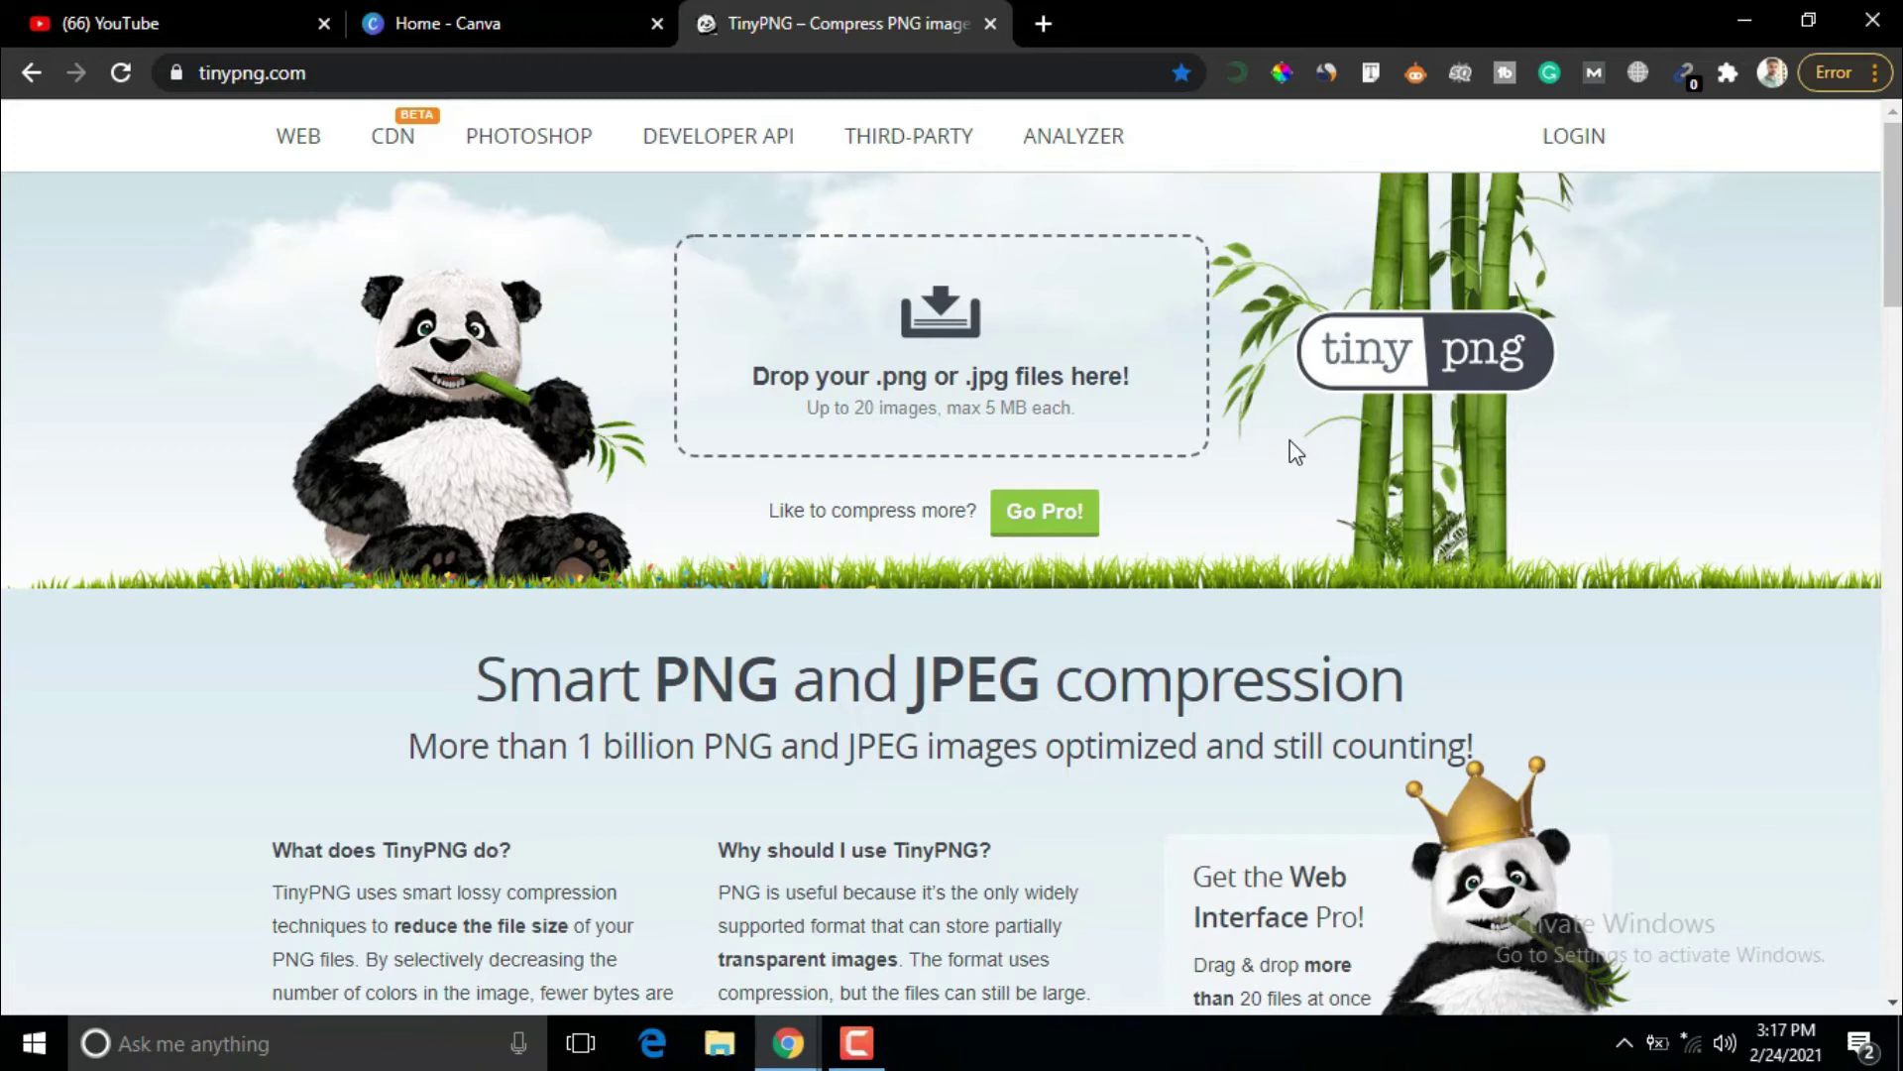
- Upload hjlgfhGf and both Untitled design images from the Desktop to TinyPNG
click(991, 424)
key(Escape)
click(930, 337)
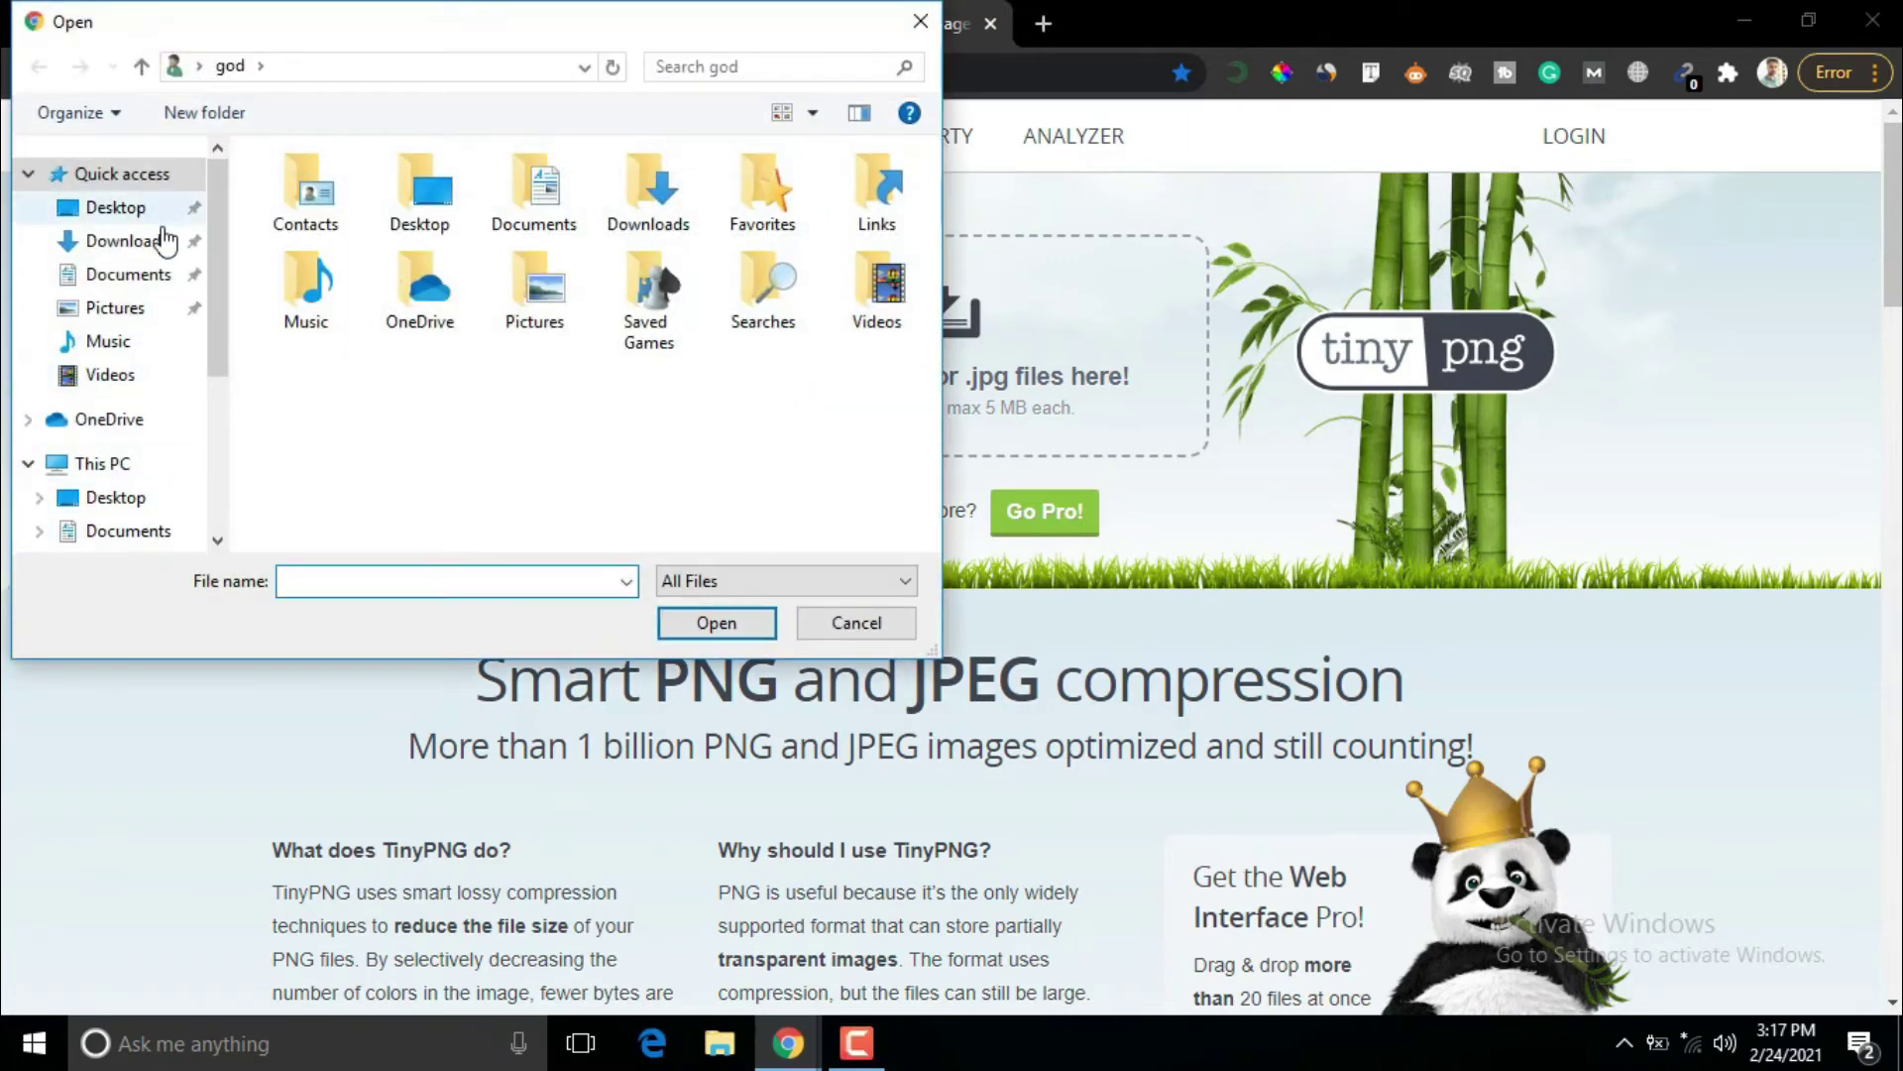
click(126, 510)
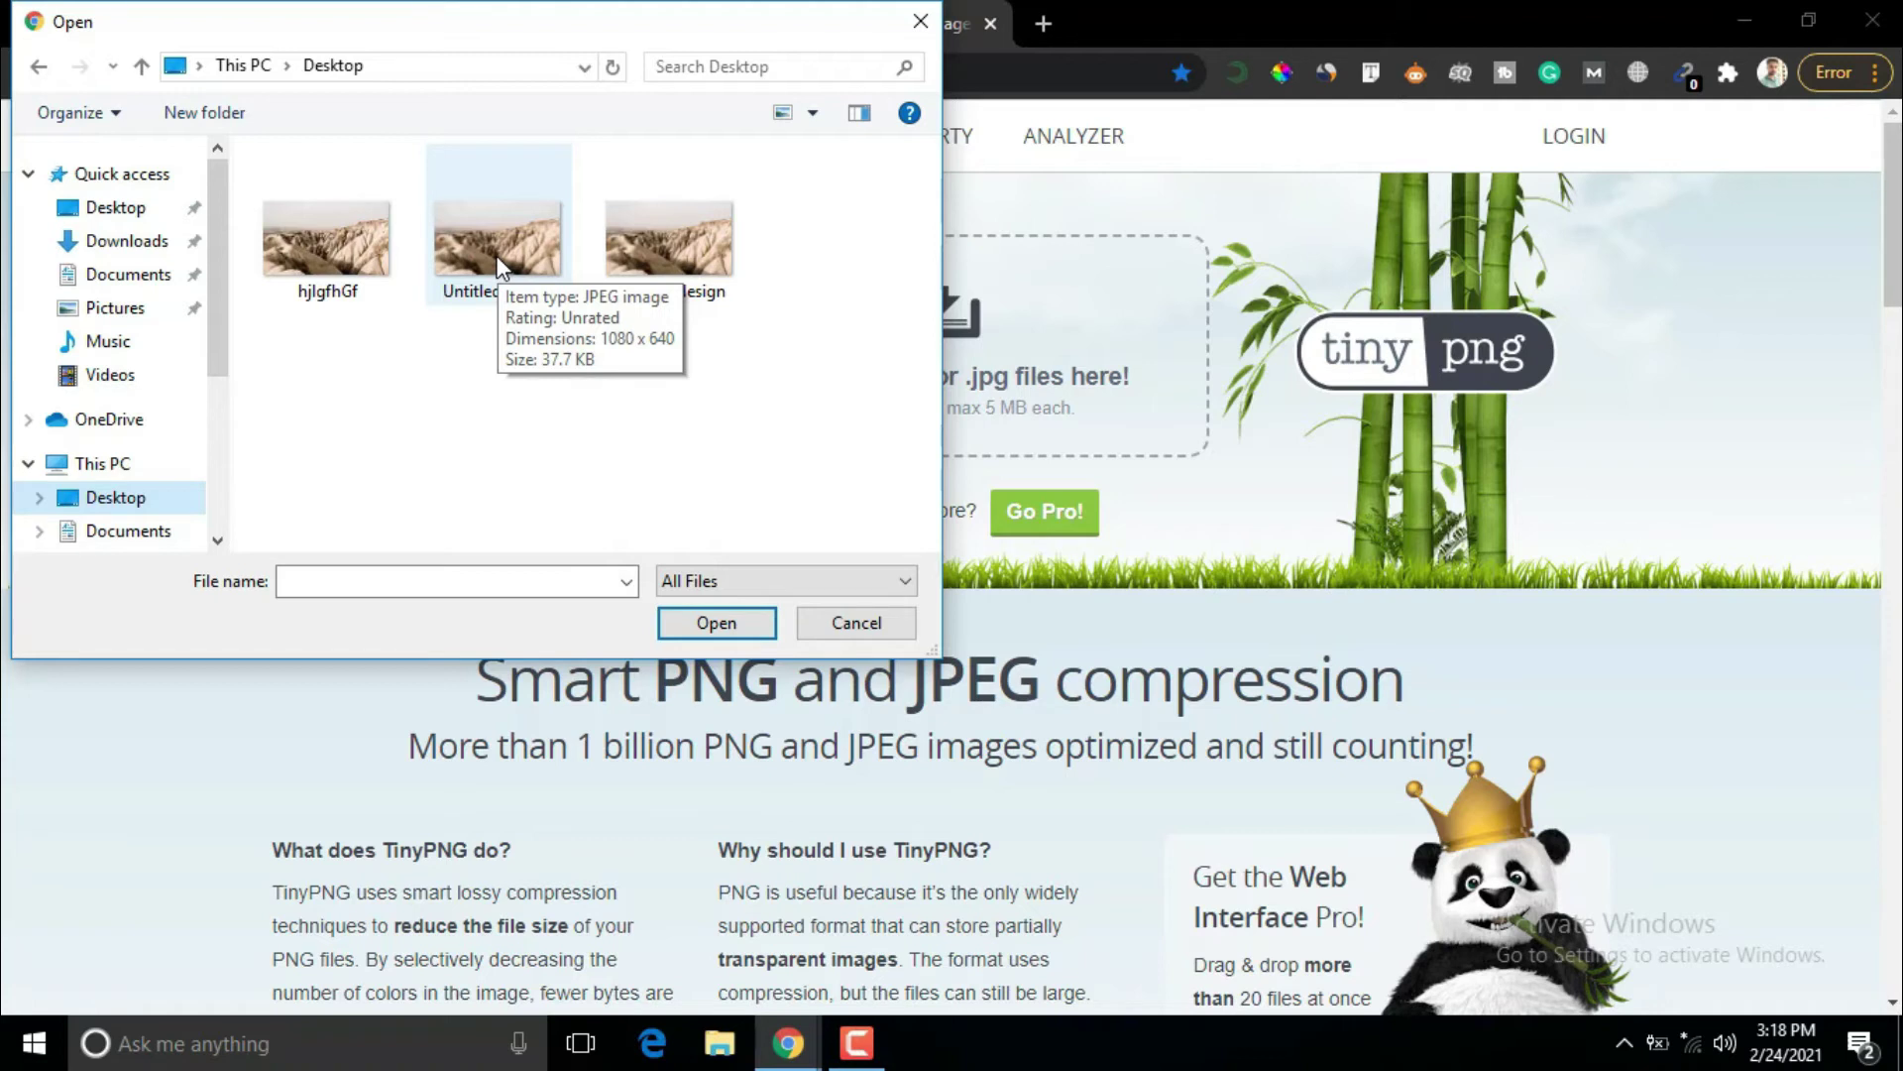
click(315, 258)
key(shift+Right)
key(shift+Right)
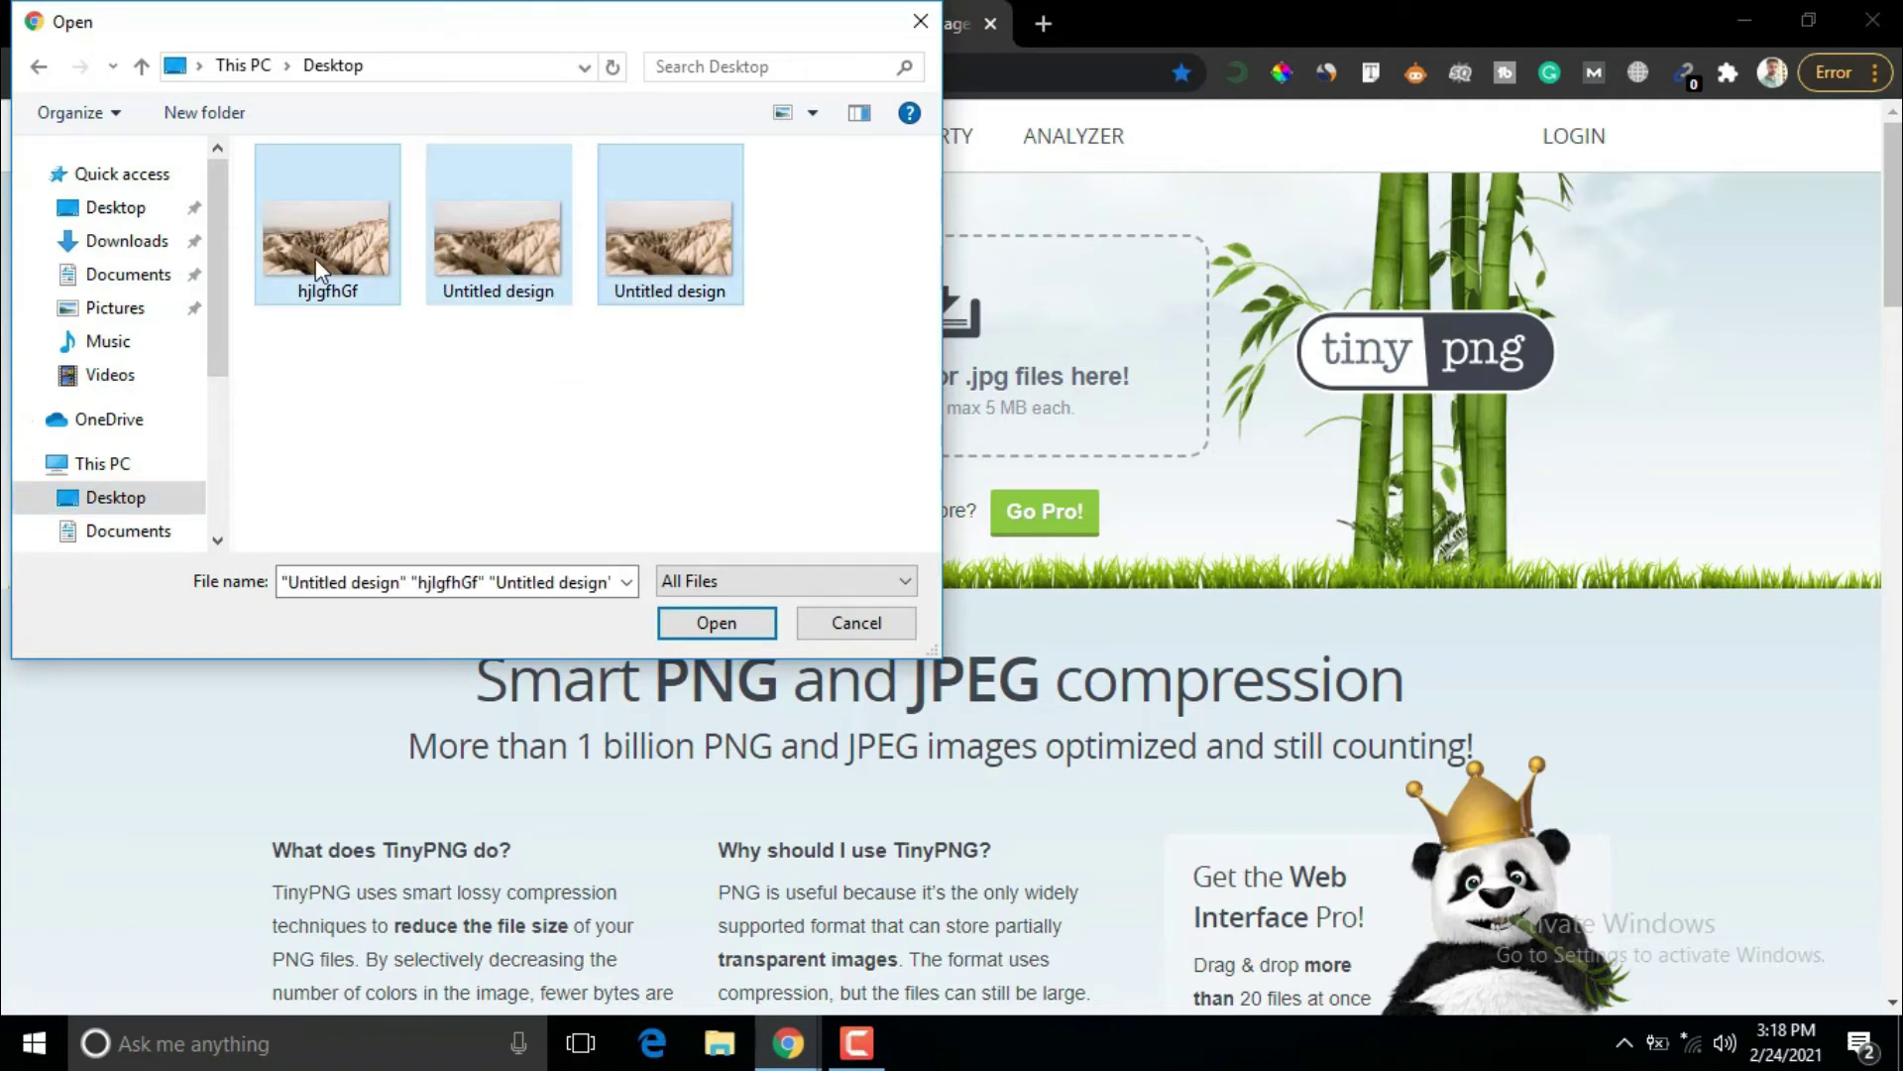
click(729, 633)
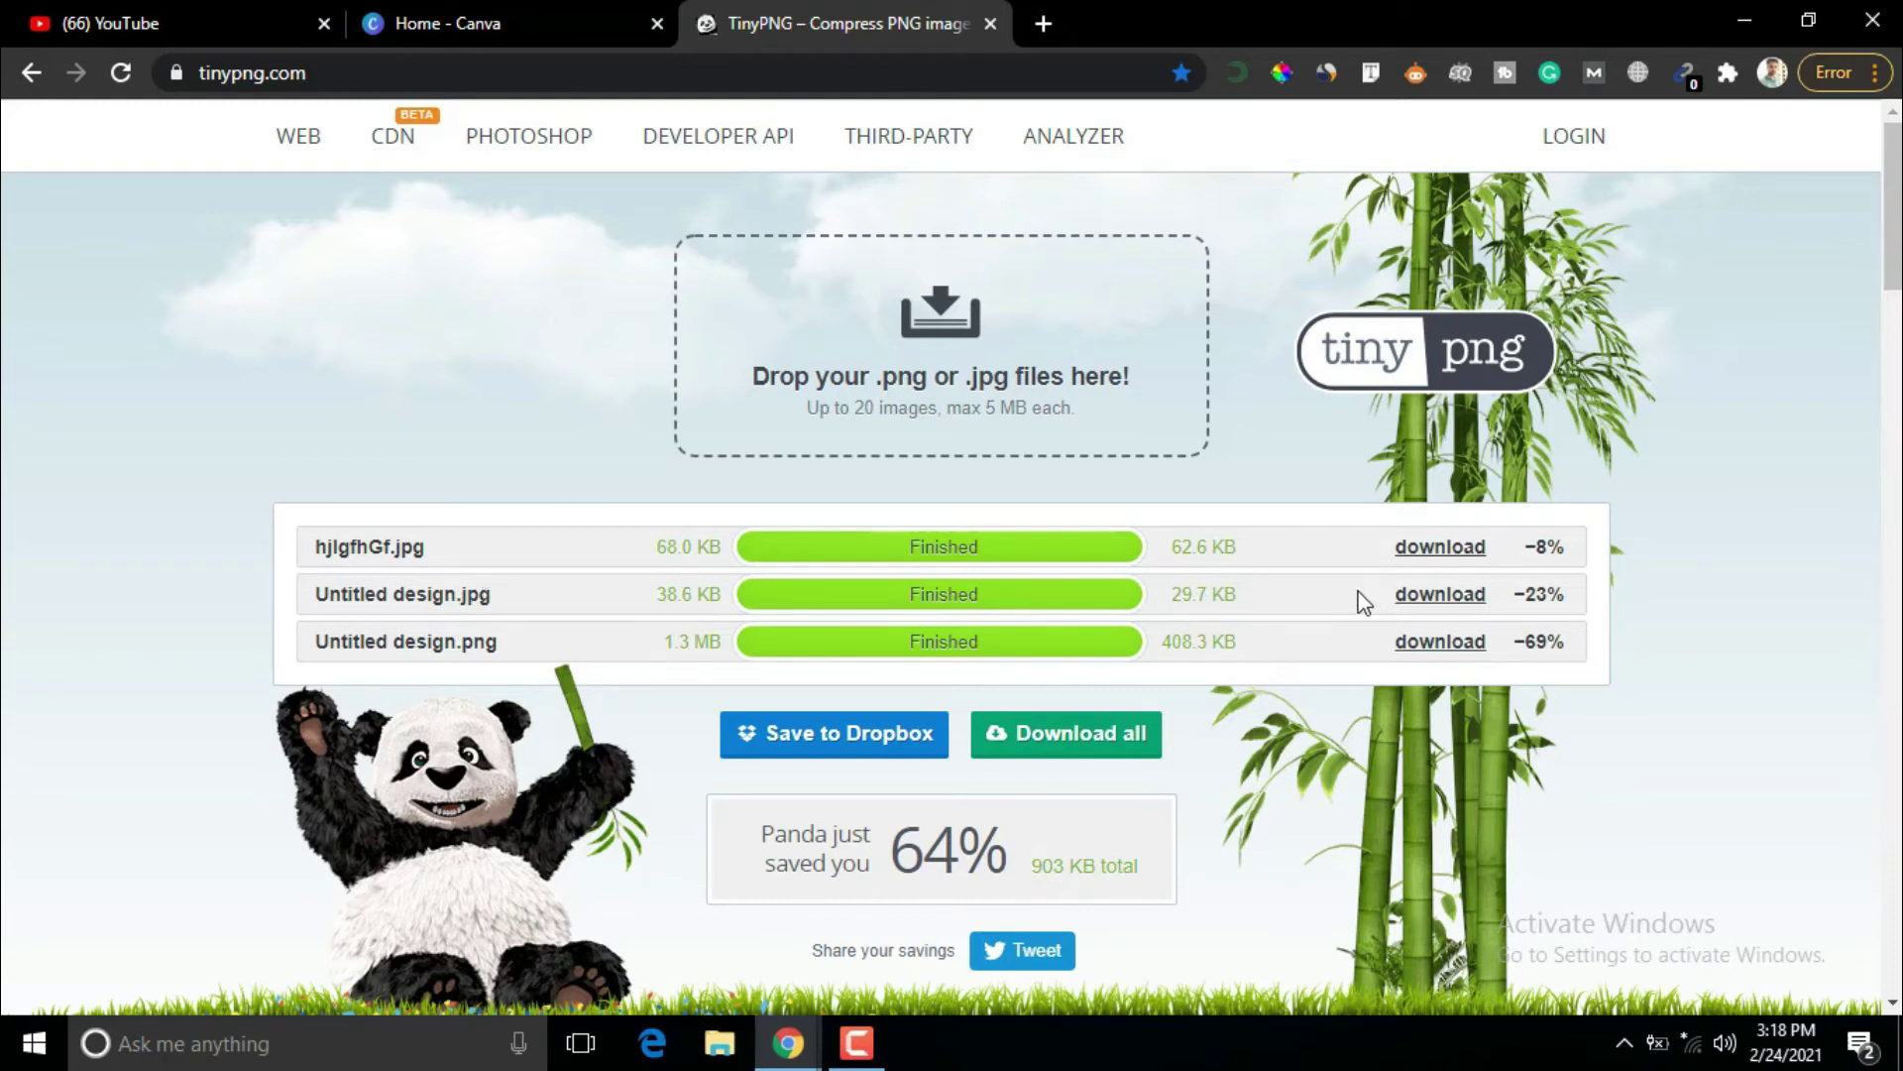
- Save the compressed Untitled design.jpg from TinyPNG to the Desktop
click(1442, 601)
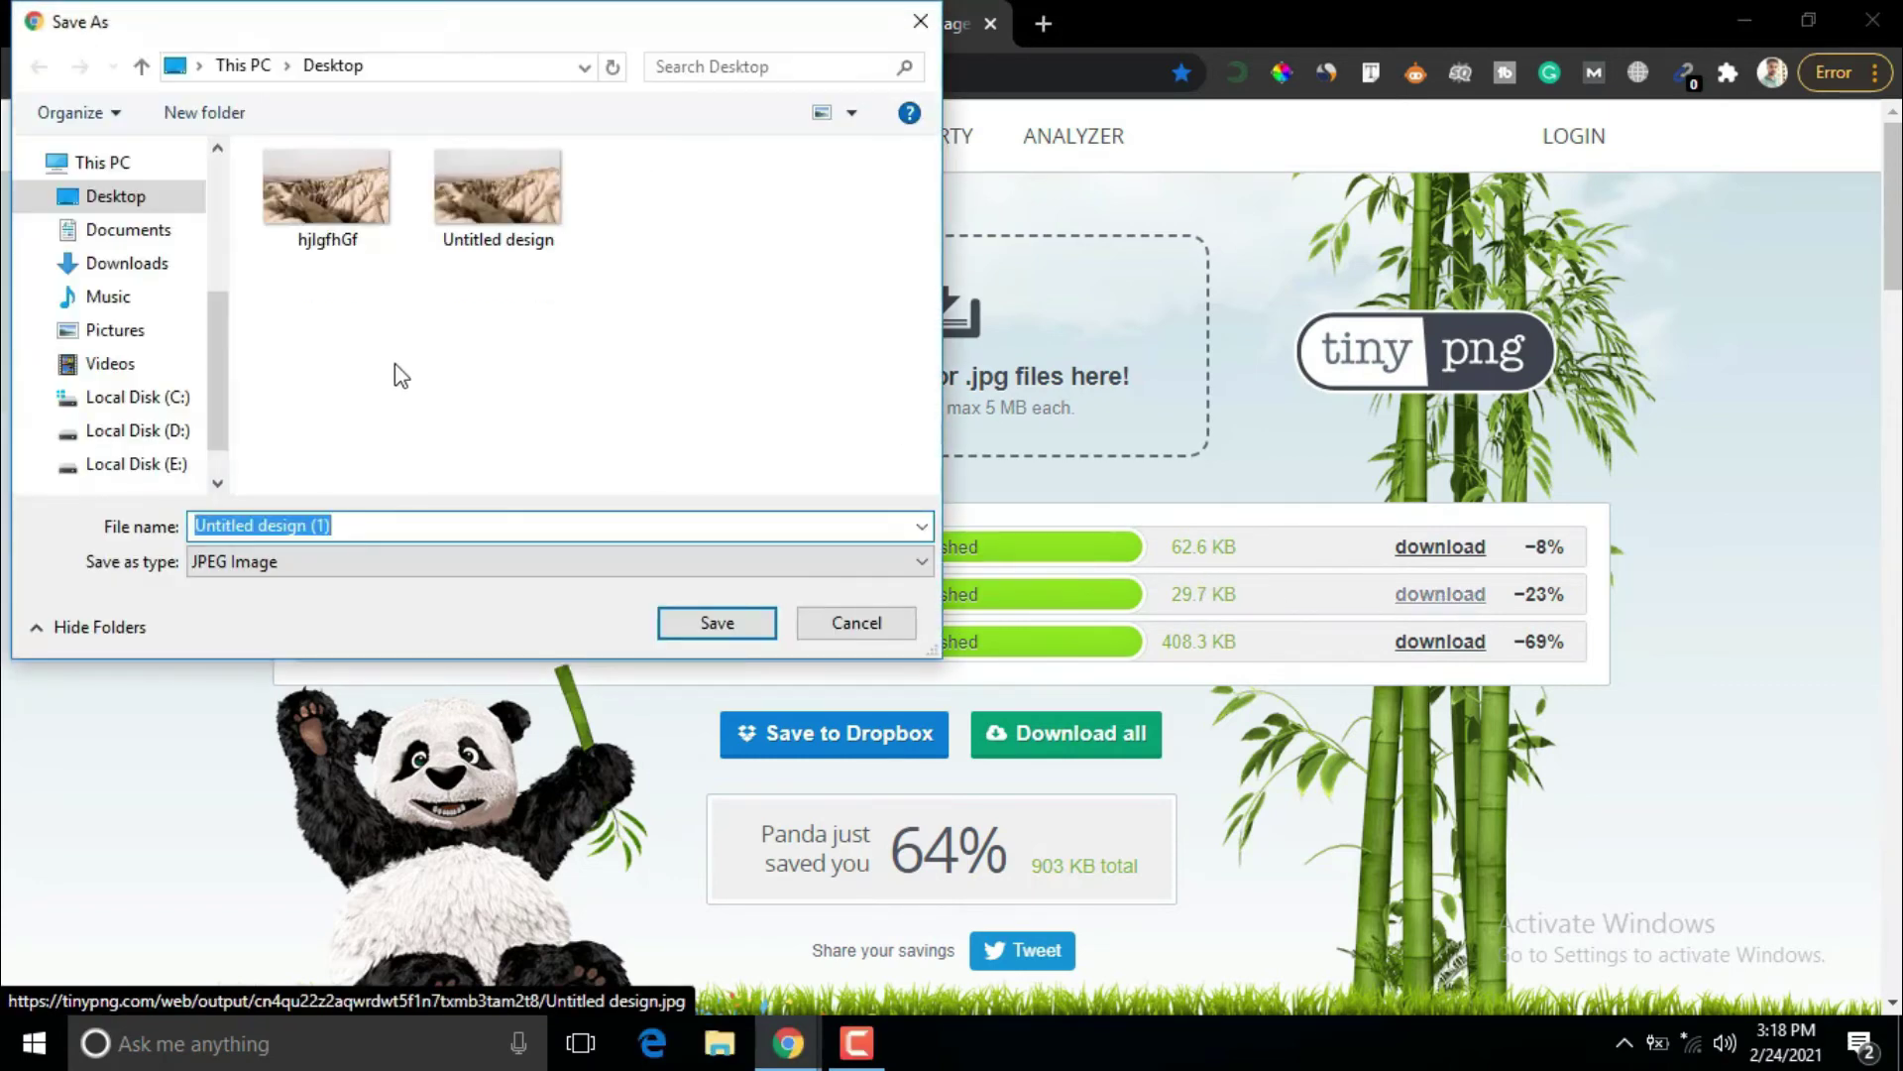
click(714, 624)
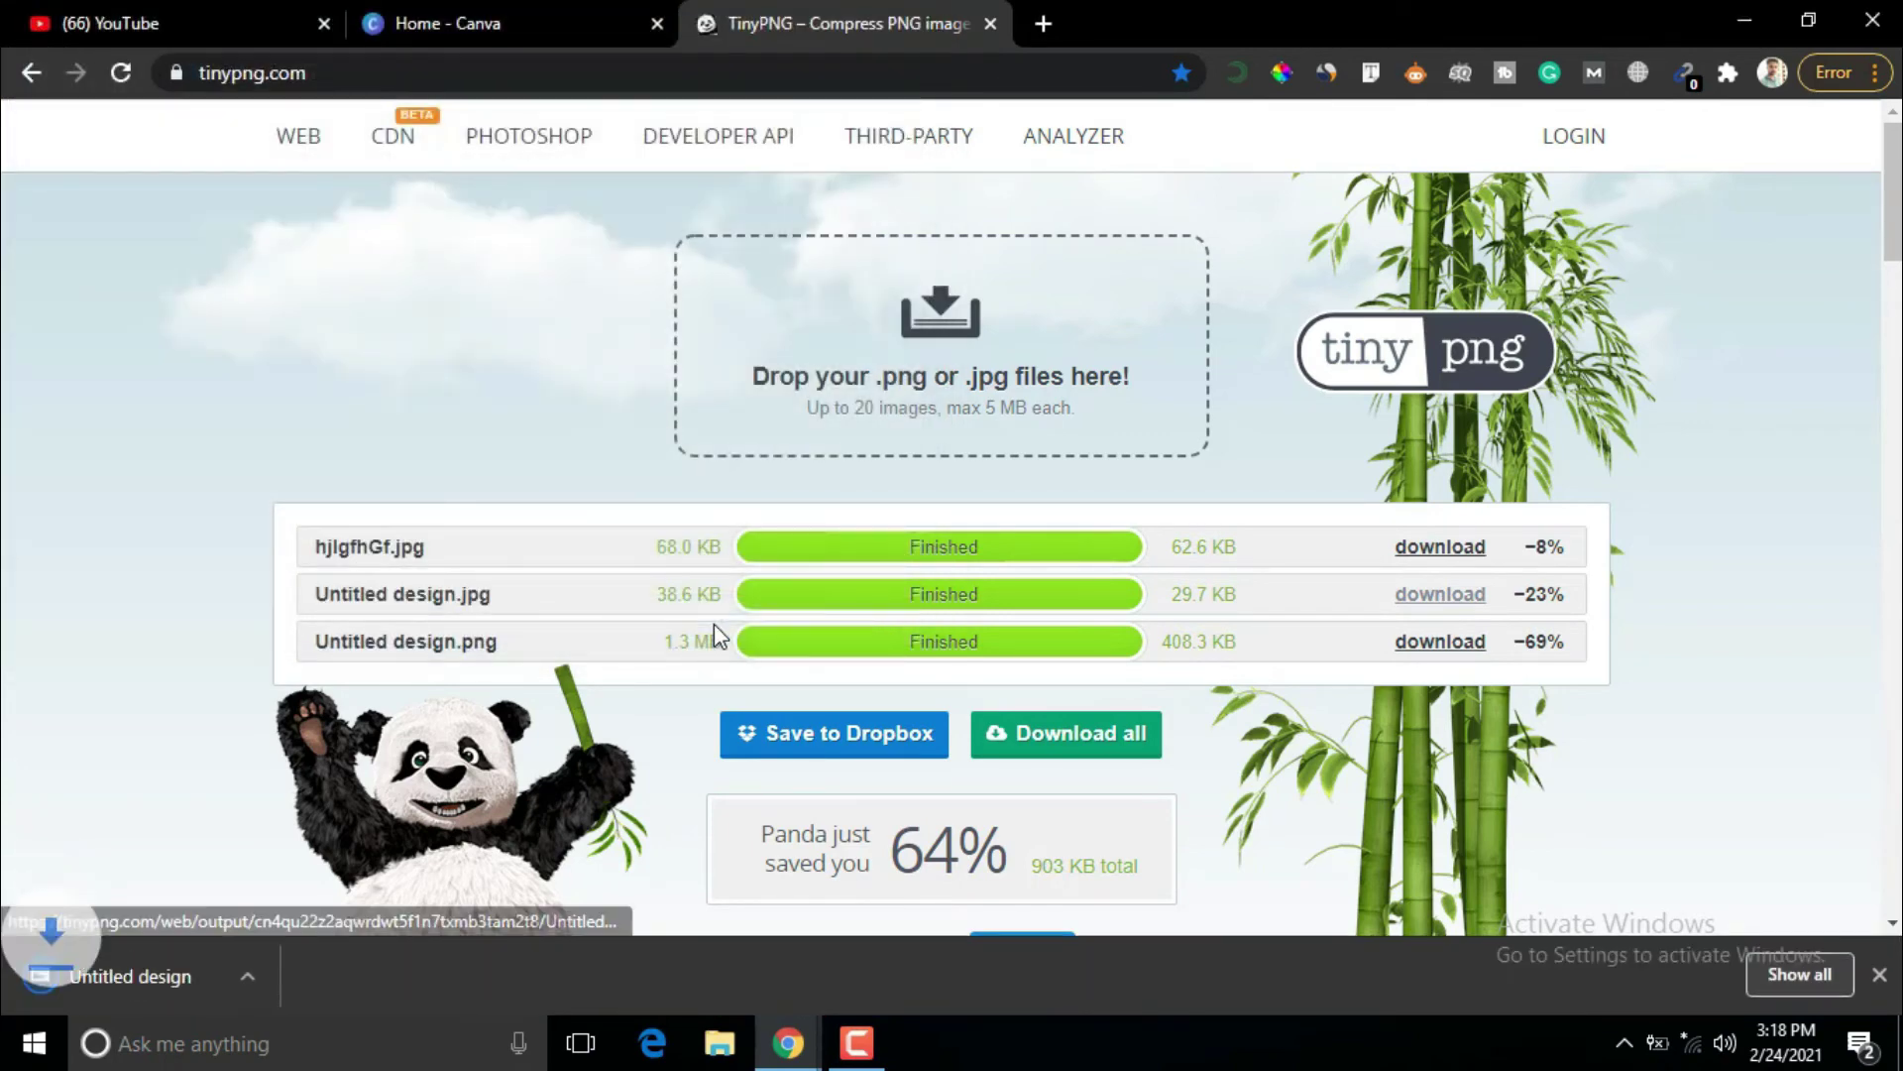